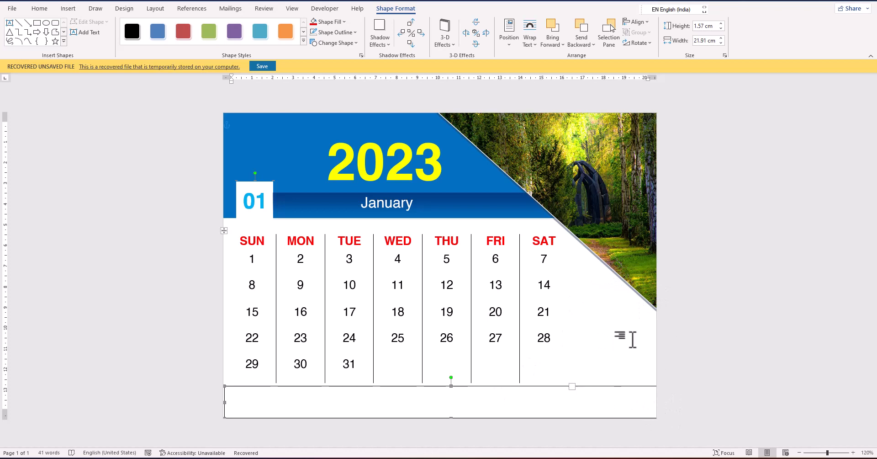
pyautogui.click(636, 379)
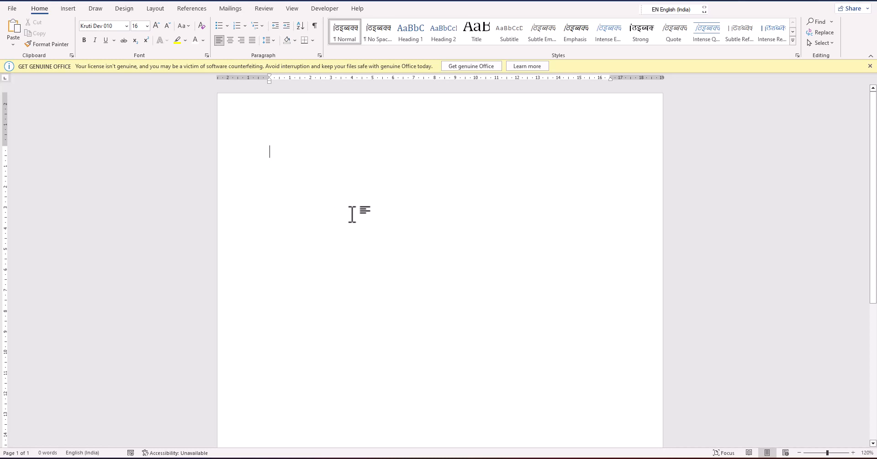
pyautogui.click(156, 10)
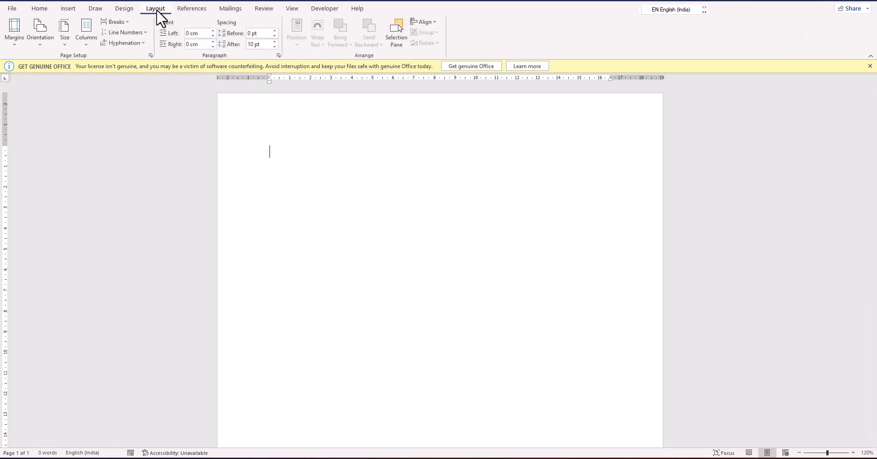
pyautogui.click(64, 45)
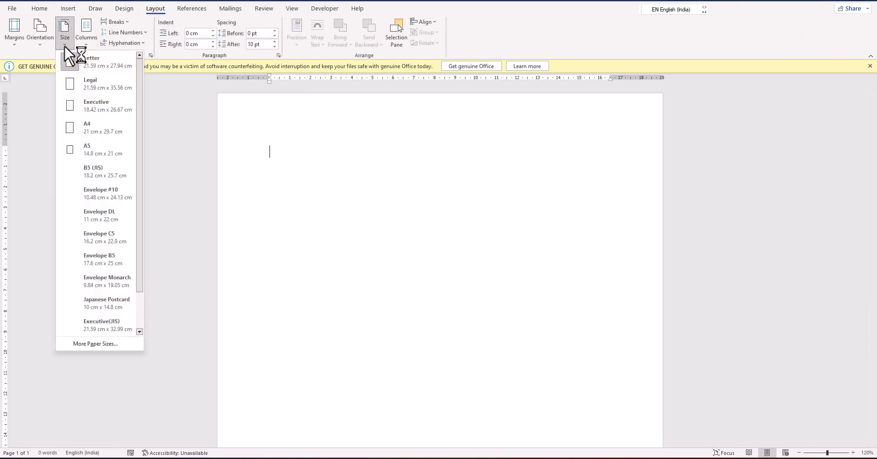
pyautogui.scroll(-2, 114, 291)
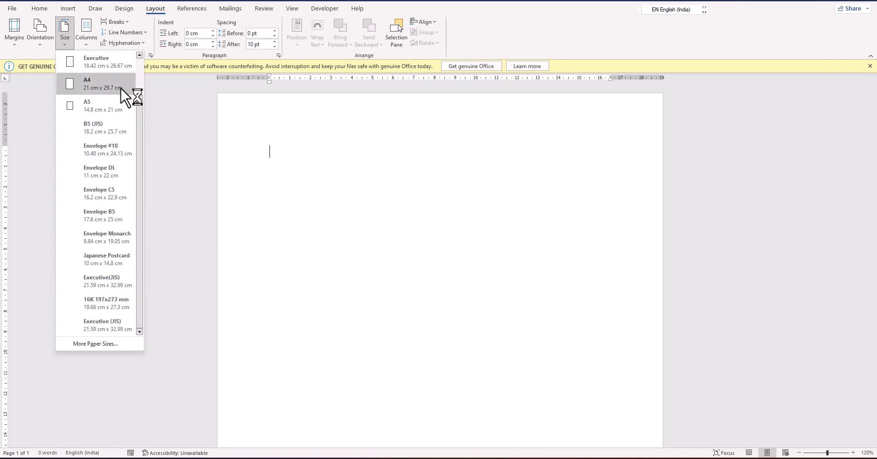
pyautogui.scroll(2, 121, 88)
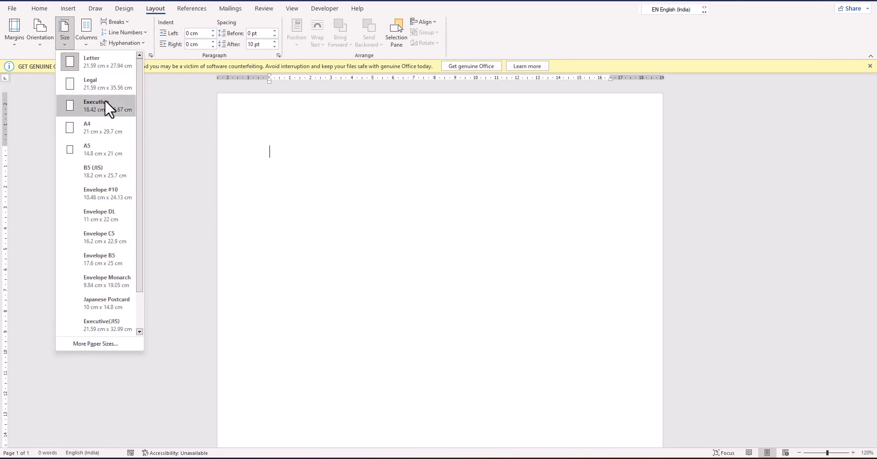
pyautogui.click(94, 343)
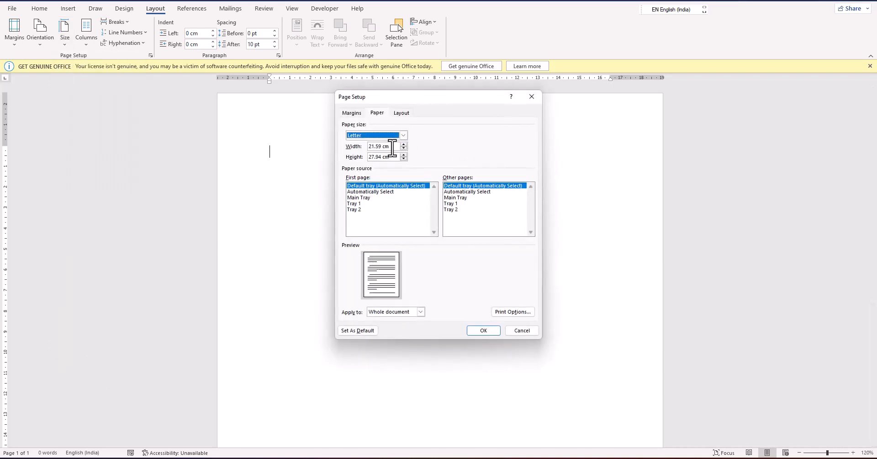
pyautogui.click(512, 328)
# Set the blank document's page to A5 paper in landscape orientation, and dismiss the licence notice
pyautogui.click(64, 38)
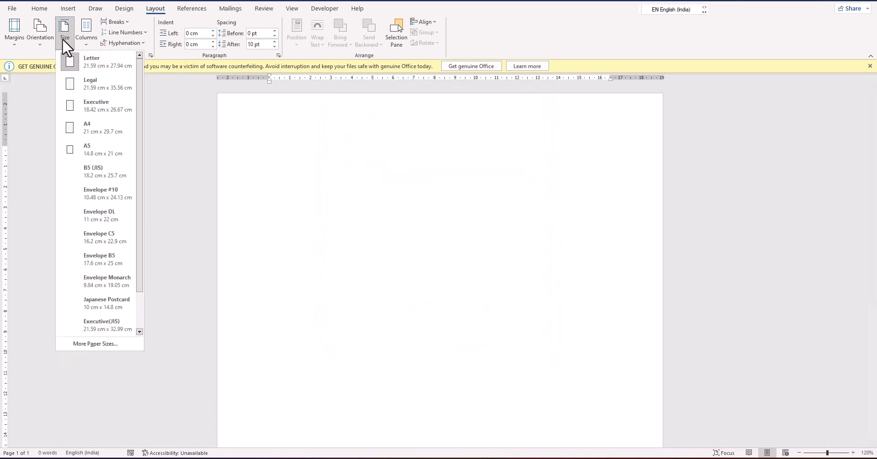
pyautogui.click(93, 149)
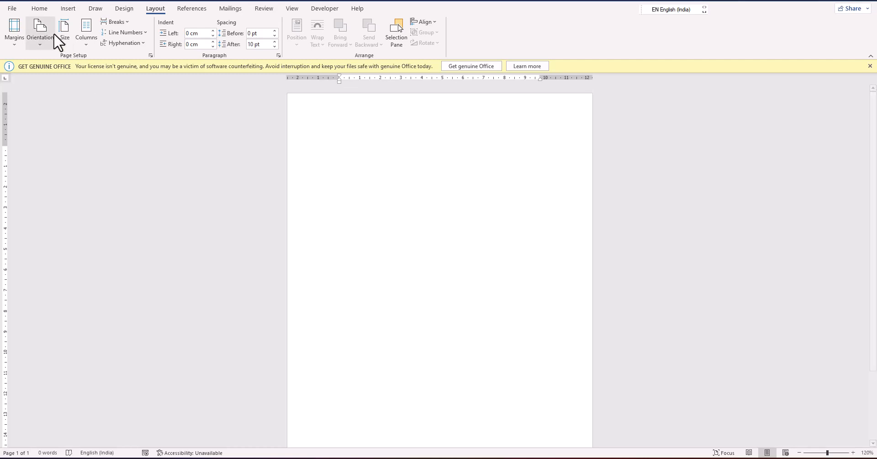
pyautogui.click(46, 43)
pyautogui.click(51, 80)
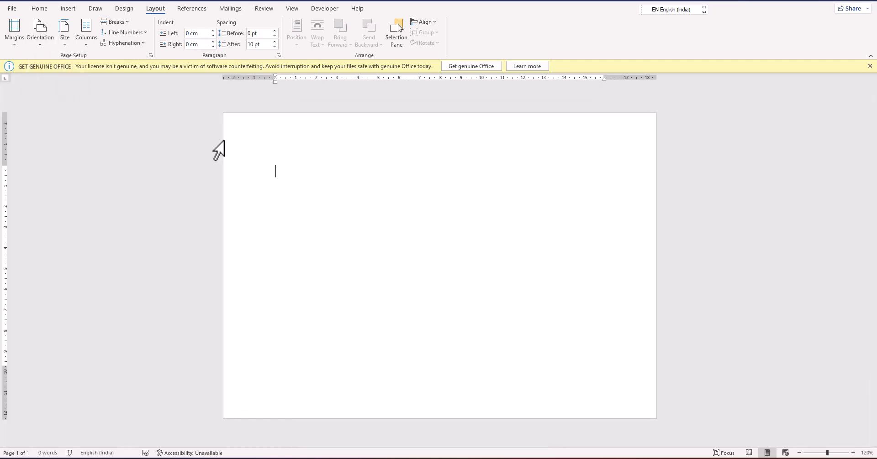
pyautogui.click(870, 66)
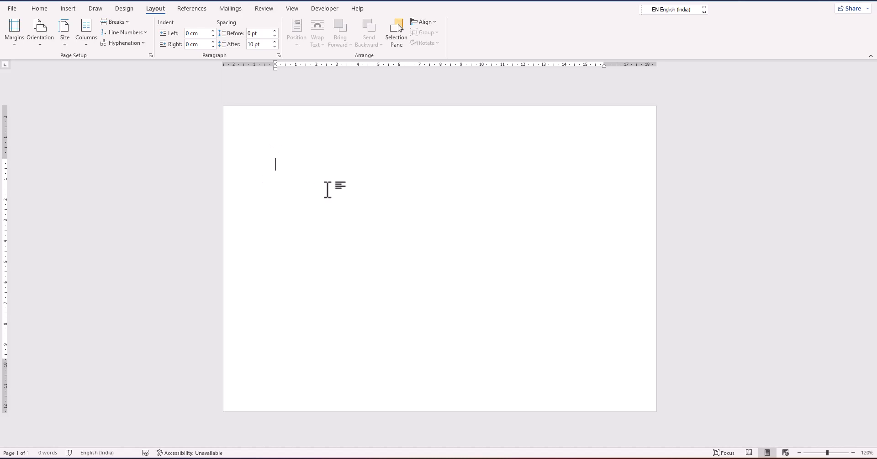
# Enter the sample text "sdsdsadasdasdasdsadsadas" at the start of the page as a margin test
pyautogui.write('`केकें')
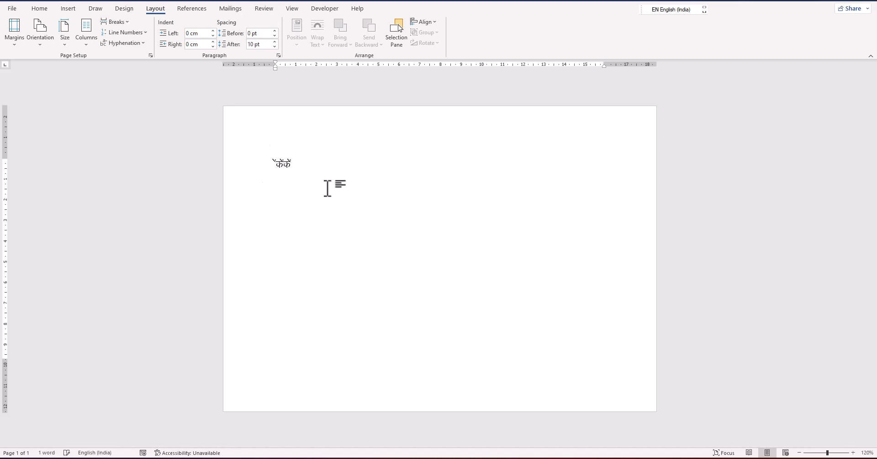
pyautogui.hotkey('ctrl', 'z')
pyautogui.write('sdsdsadasdasd')
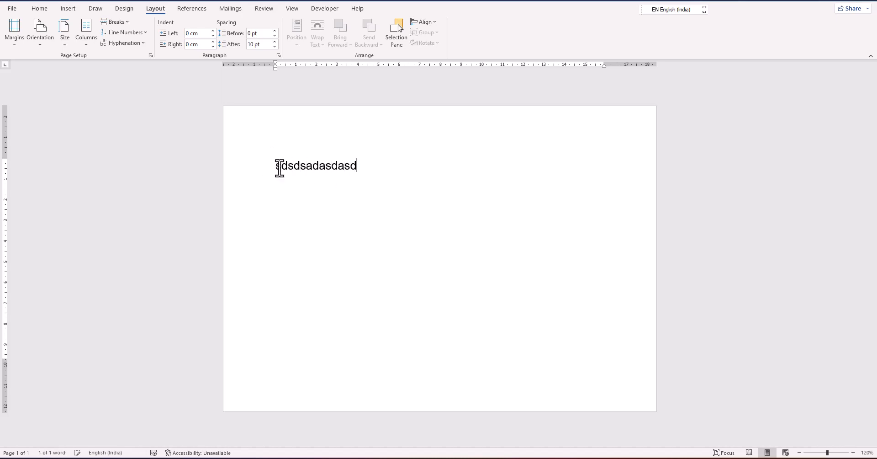
pyautogui.write('asdsadsadas')
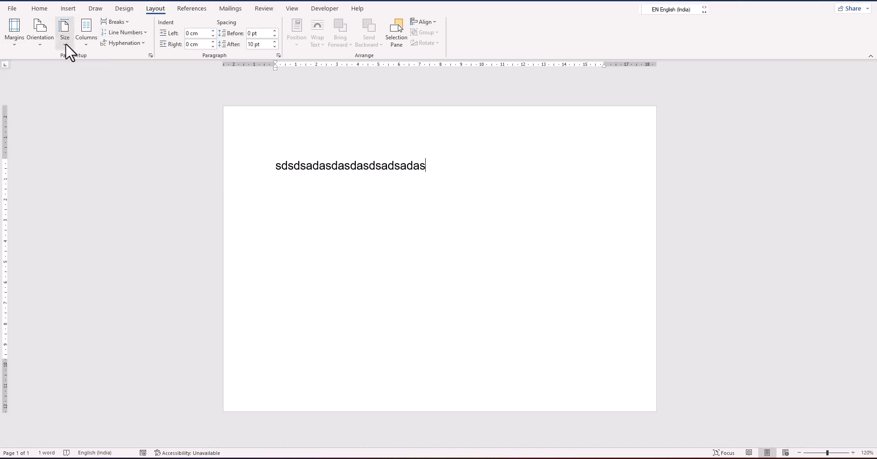
# Set all four page margins to 0, fix them to the printable area, and apply them to the whole document
pyautogui.click(13, 38)
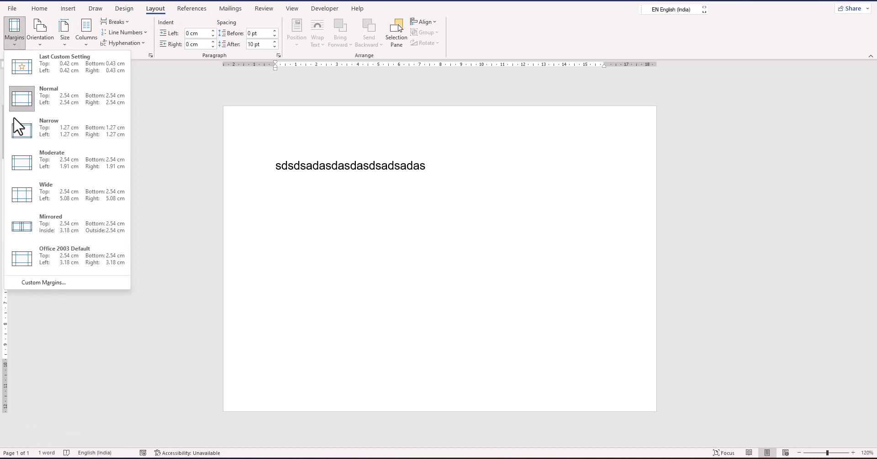
pyautogui.click(61, 282)
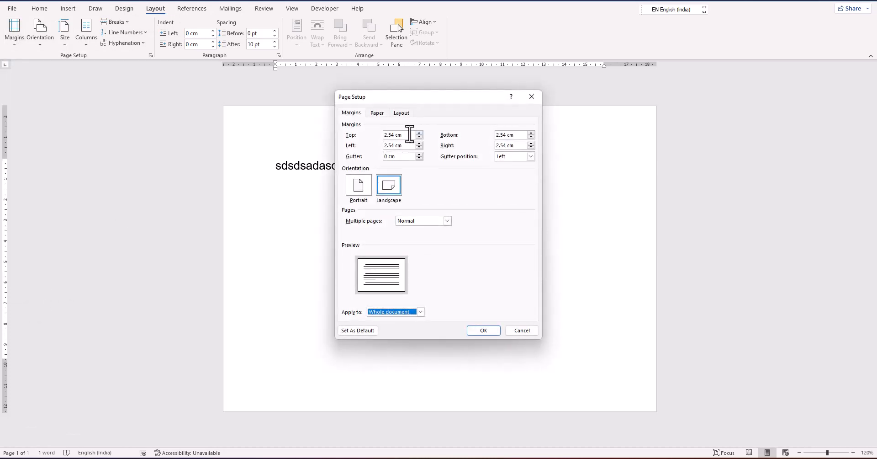
pyautogui.moveTo(409, 134); pyautogui.dragTo(328, 137)
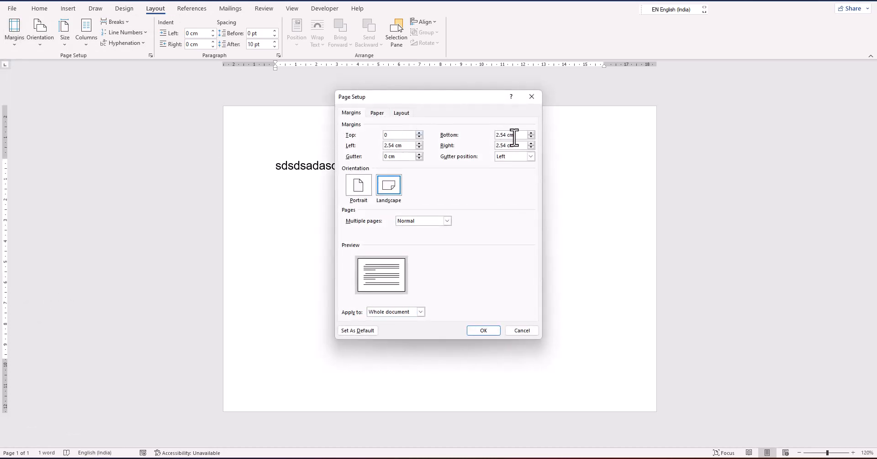
pyautogui.moveTo(517, 134); pyautogui.dragTo(333, 147)
pyautogui.write('00')
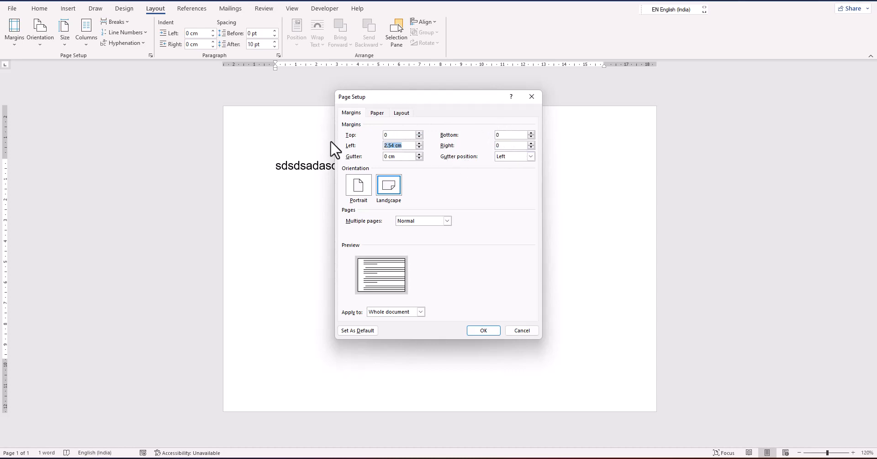
pyautogui.write('0')
pyautogui.click(481, 331)
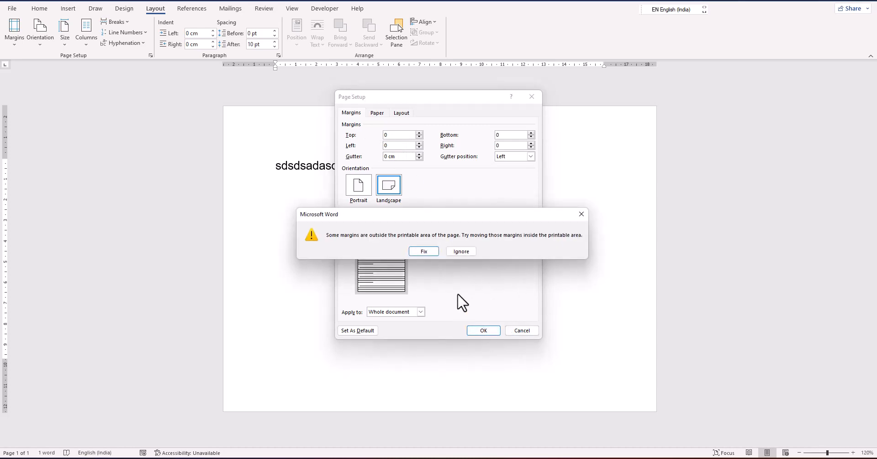
pyautogui.click(430, 250)
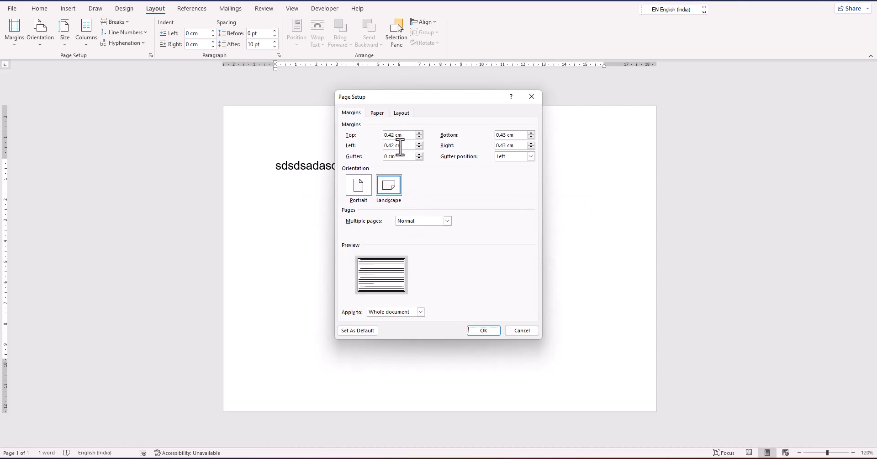
pyautogui.click(478, 329)
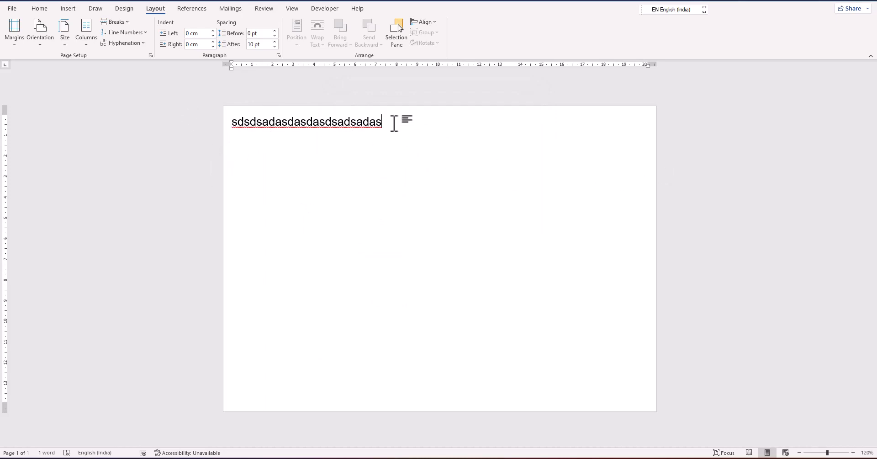
# Delete the sample text from the first line of the page
pyautogui.moveTo(394, 122); pyautogui.dragTo(194, 114)
pyautogui.press('Delete')
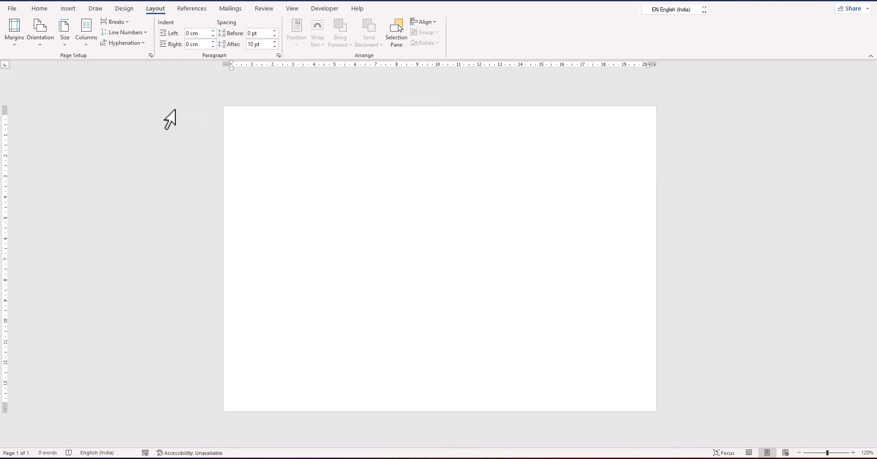
# View the blank document side by side with the finished 2023 calendar, and return the blank document to full screen
pyautogui.press('super+Right')
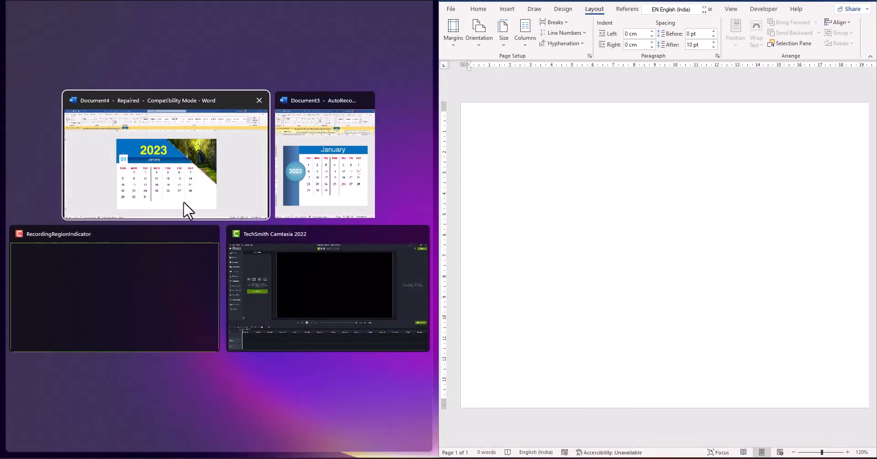
pyautogui.click(187, 157)
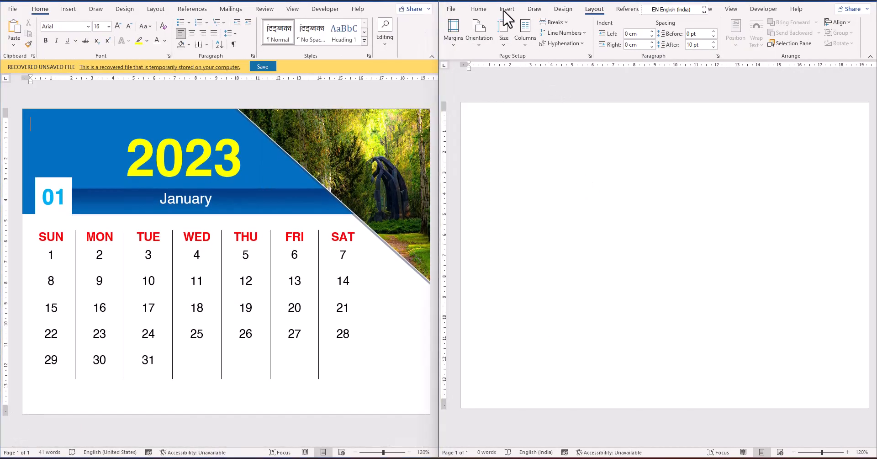
pyautogui.click(848, 4)
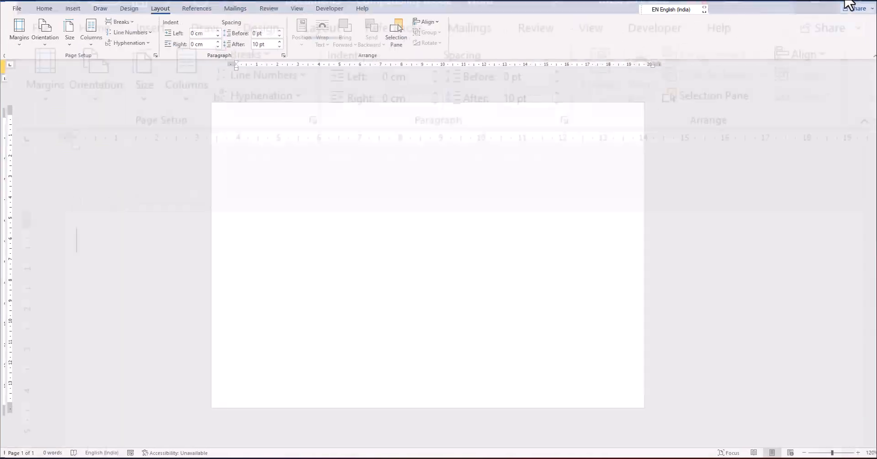
# Draw a rectangle about 3.33 cm high along the page's upper edge and widen it past both side edges to about 22.26 cm
pyautogui.click(68, 10)
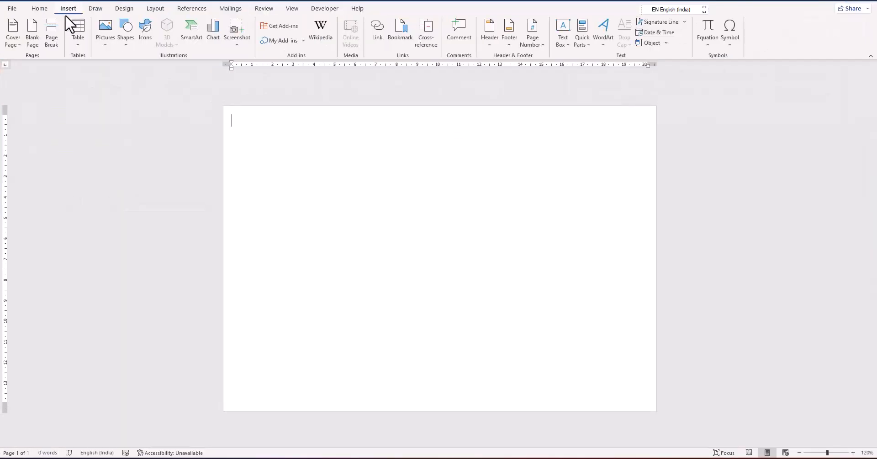
pyautogui.click(125, 36)
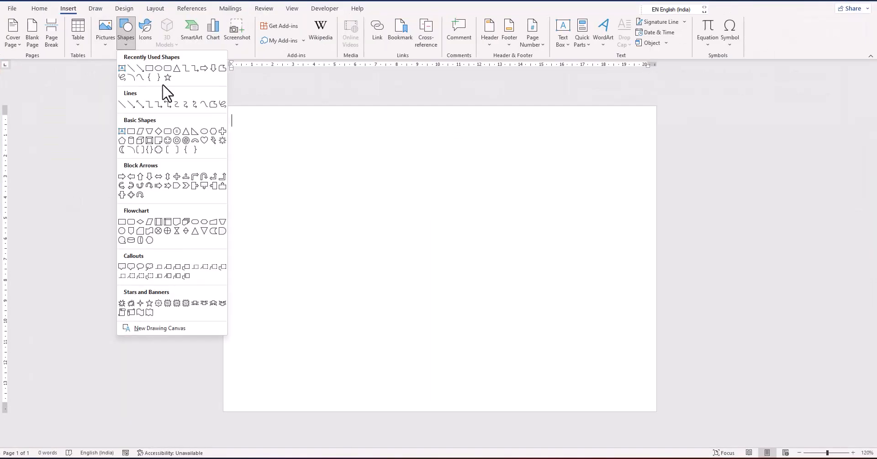
pyautogui.click(150, 69)
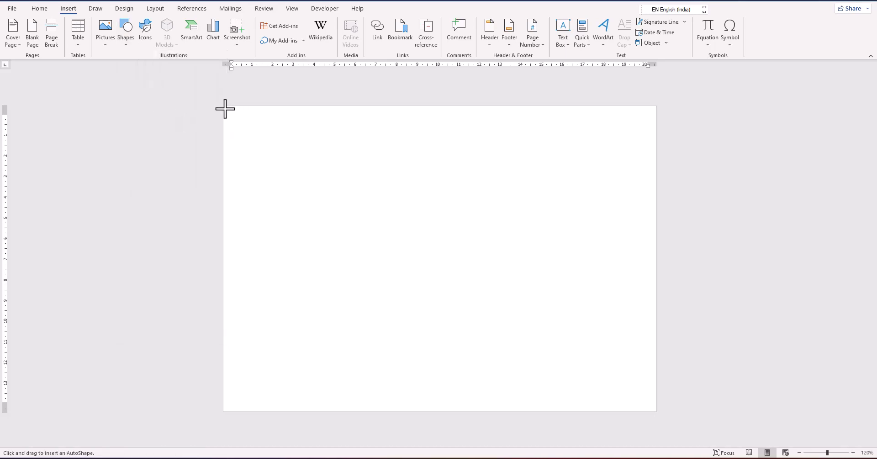
pyautogui.moveTo(224, 116); pyautogui.dragTo(662, 177)
pyautogui.moveTo(649, 141); pyautogui.dragTo(666, 140)
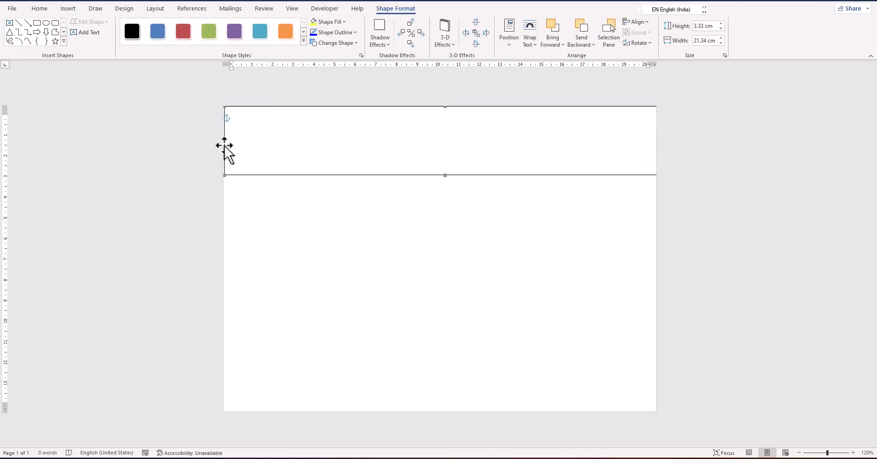
pyautogui.moveTo(224, 140); pyautogui.dragTo(205, 140)
# Fill the banner rectangle with the standard Blue colour and remove its outline
pyautogui.click(343, 22)
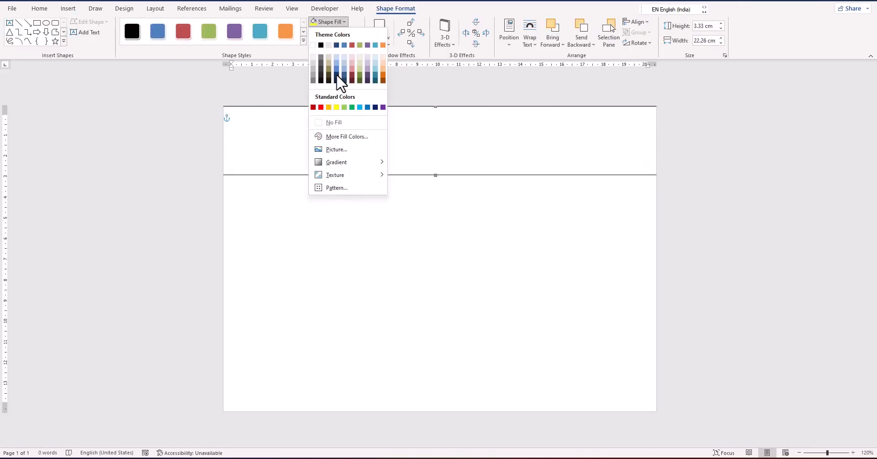
pyautogui.click(369, 107)
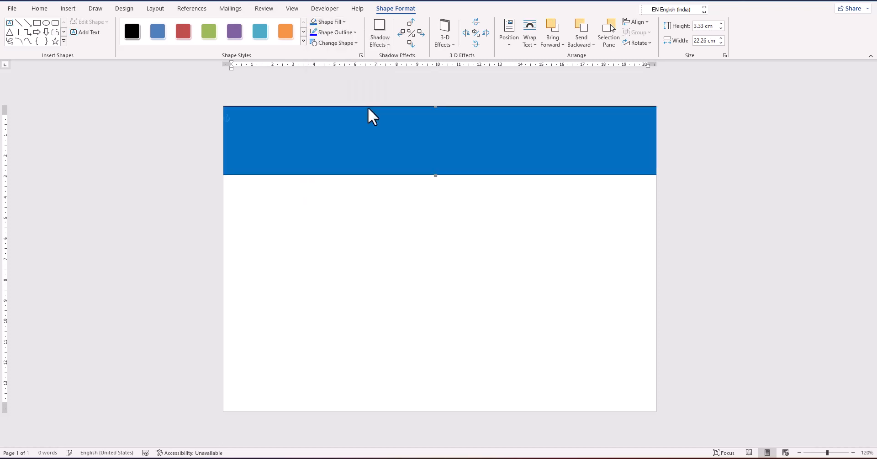
pyautogui.click(346, 32)
pyautogui.click(341, 132)
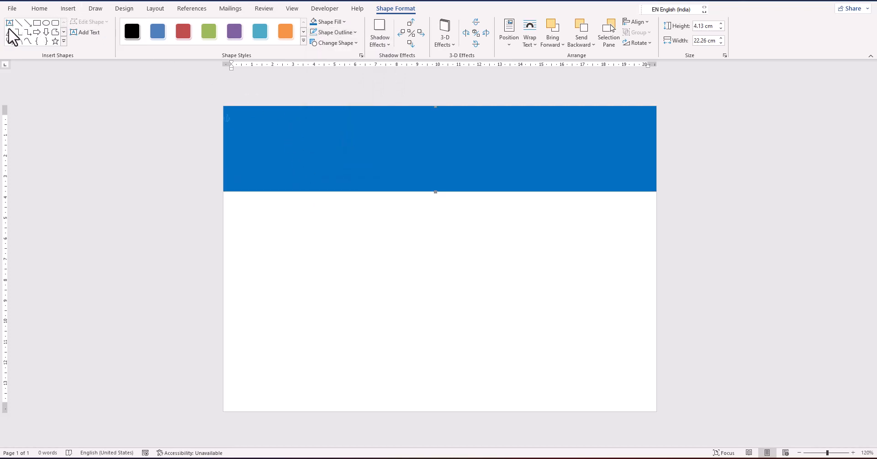
# Draw a circle about 1.88 cm in diameter overlapping the blue banner's lower edge near the page's left side
pyautogui.click(75, 10)
pyautogui.click(127, 32)
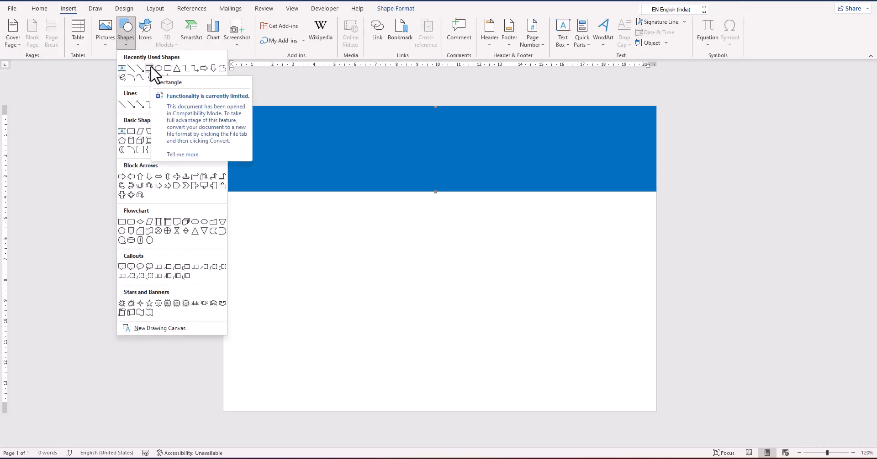
pyautogui.click(150, 68)
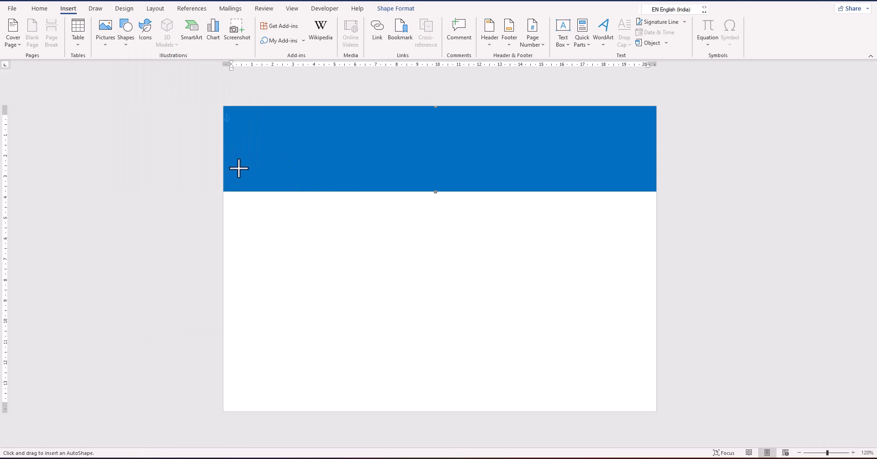
pyautogui.moveTo(238, 168); pyautogui.dragTo(272, 203)
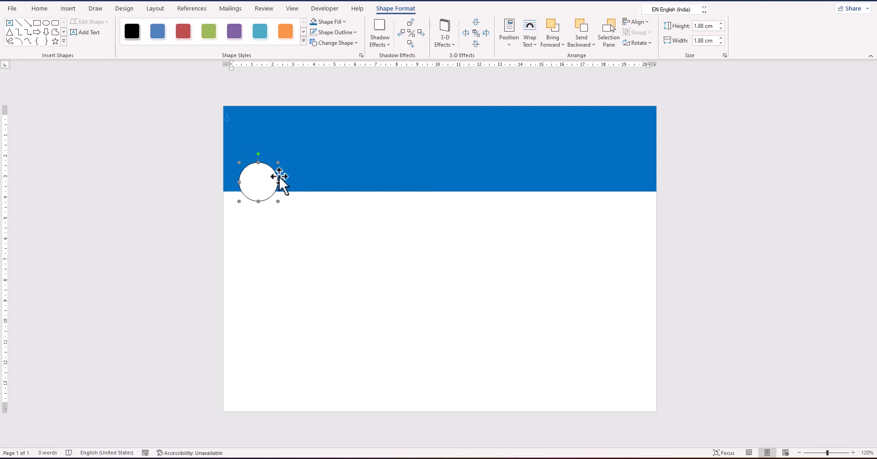
# Remove the circle's outline and enlarge it proportionally to about 1.99 cm in diameter
pyautogui.click(335, 33)
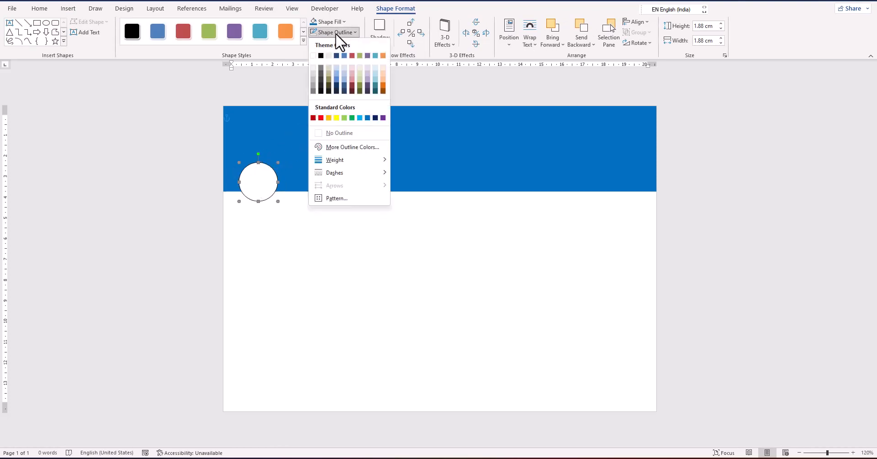
pyautogui.click(339, 136)
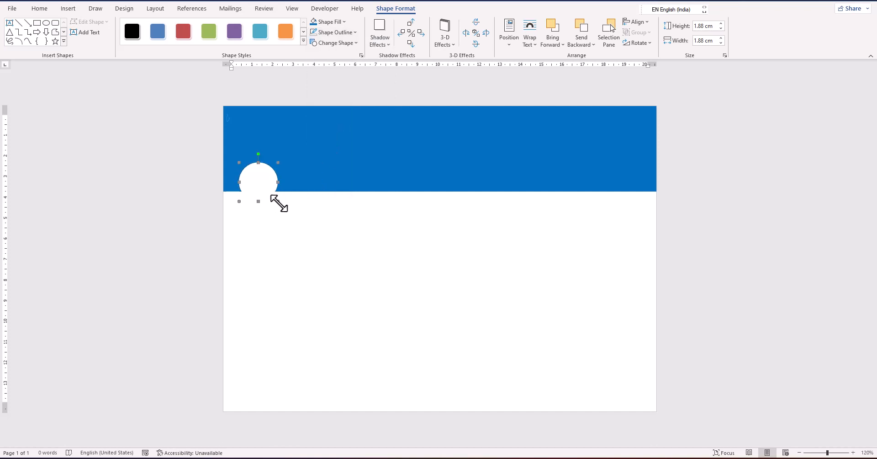
pyautogui.moveTo(285, 208)
pyautogui.mouseDown()
pyautogui.moveTo(333, 253)
pyautogui.moveTo(286, 177)
pyautogui.moveTo(302, 208)
pyautogui.moveTo(278, 190)
pyautogui.moveTo(284, 197)
pyautogui.mouseUp()
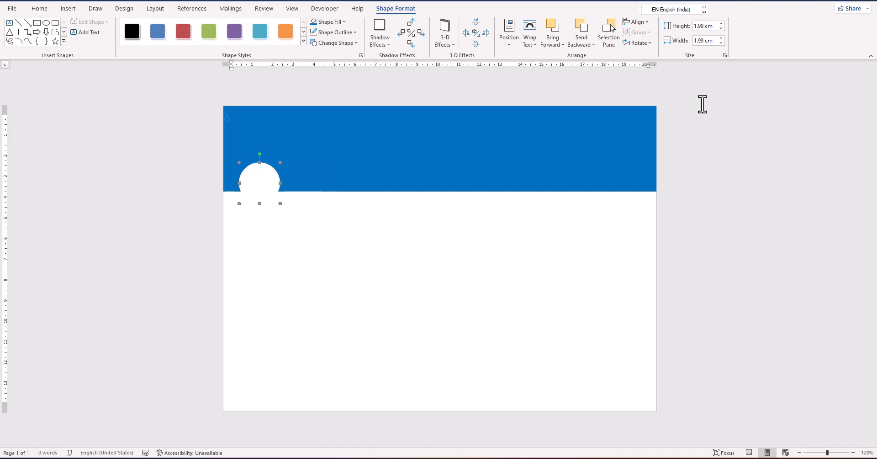
pyautogui.click(68, 8)
pyautogui.click(127, 43)
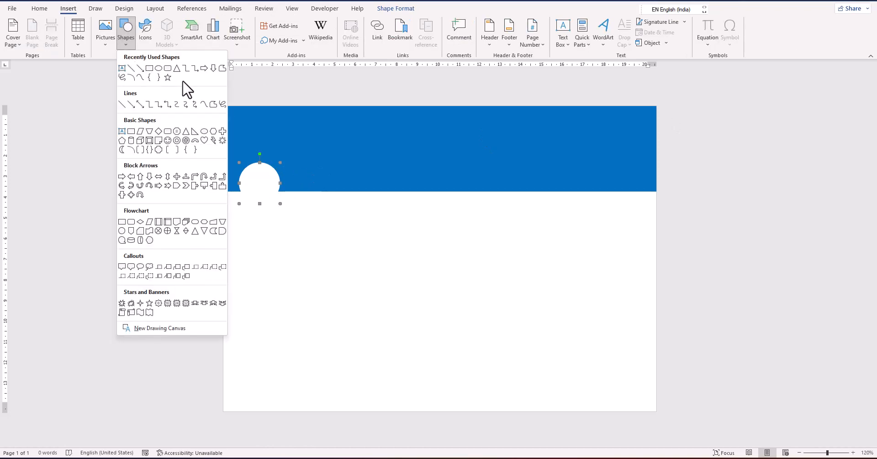
pyautogui.click(177, 186)
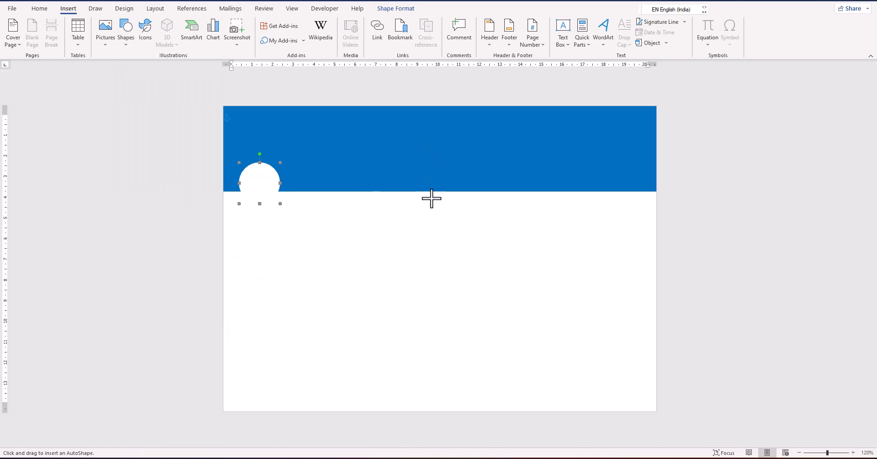
pyautogui.moveTo(420, 147); pyautogui.dragTo(575, 241)
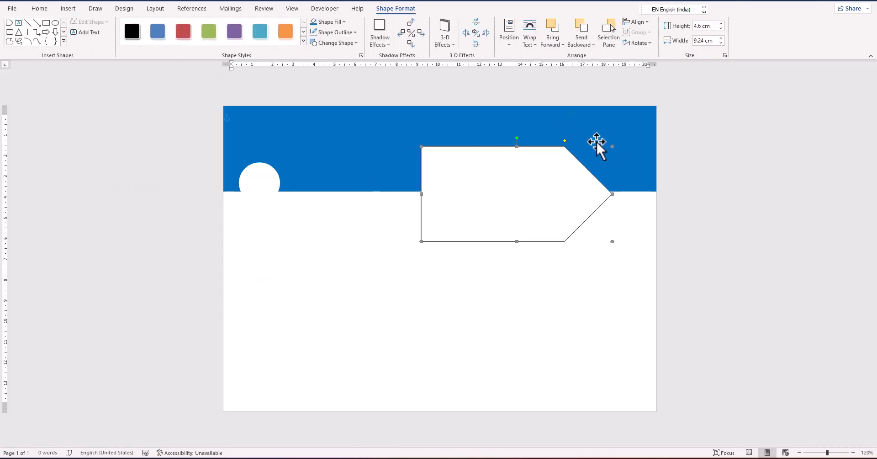
pyautogui.moveTo(516, 138); pyautogui.dragTo(510, 270)
pyautogui.moveTo(550, 210); pyautogui.dragTo(633, 161)
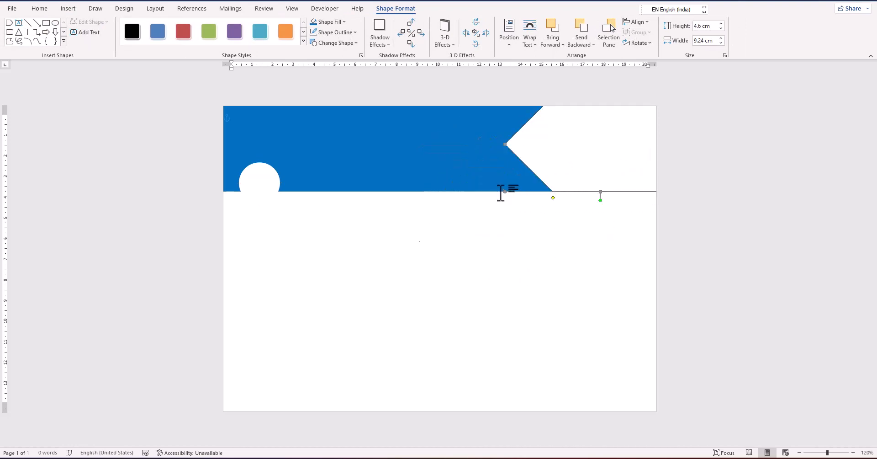
pyautogui.moveTo(497, 200); pyautogui.dragTo(445, 242)
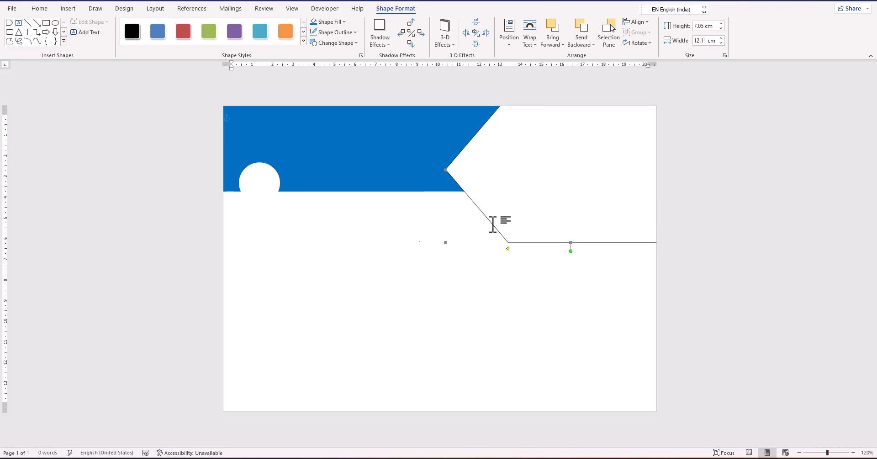
pyautogui.moveTo(604, 187); pyautogui.dragTo(604, 174)
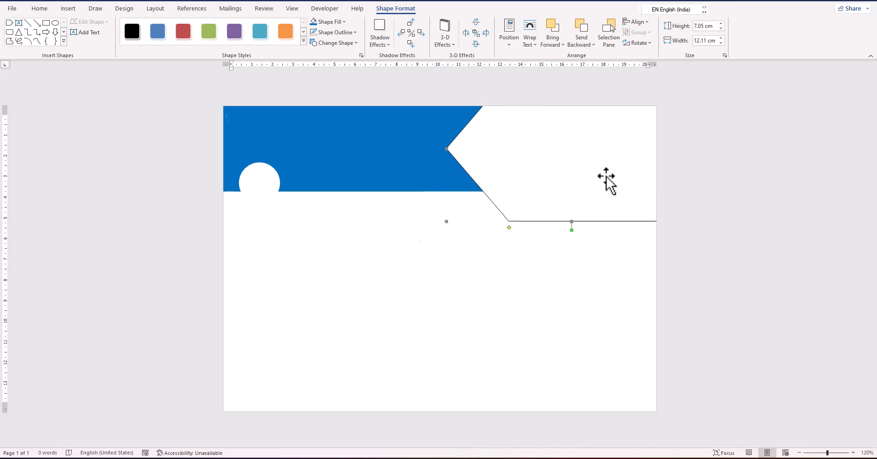
pyautogui.moveTo(572, 229); pyautogui.dragTo(611, 231)
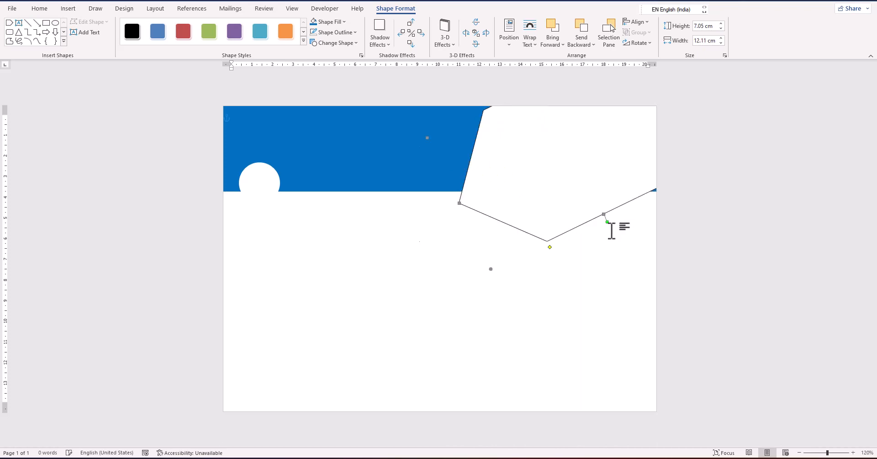
pyautogui.press('Delete')
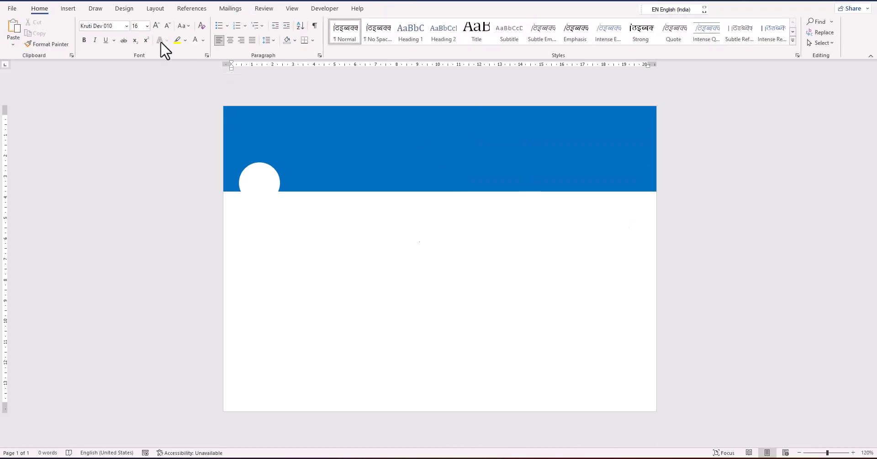
# Draw an isosceles triangle about 6.63 cm high and 7.66 cm wide over the right part of the banner
pyautogui.click(67, 9)
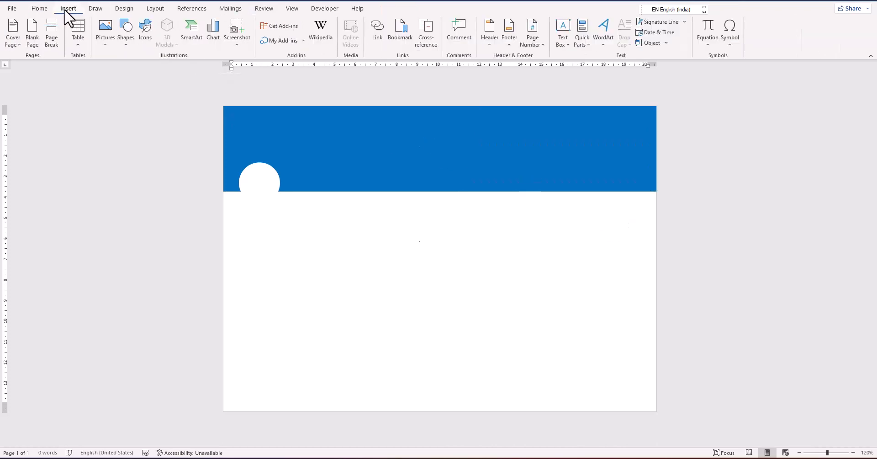
pyautogui.click(126, 42)
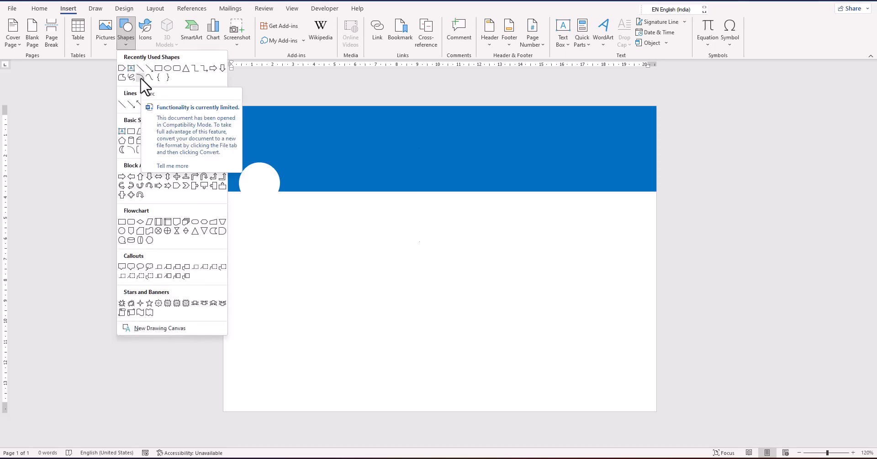
pyautogui.click(186, 69)
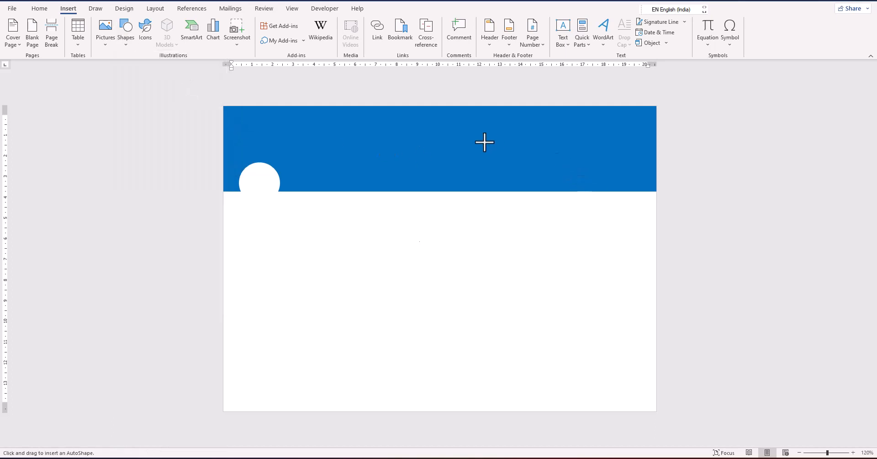
pyautogui.moveTo(484, 142); pyautogui.dragTo(597, 280)
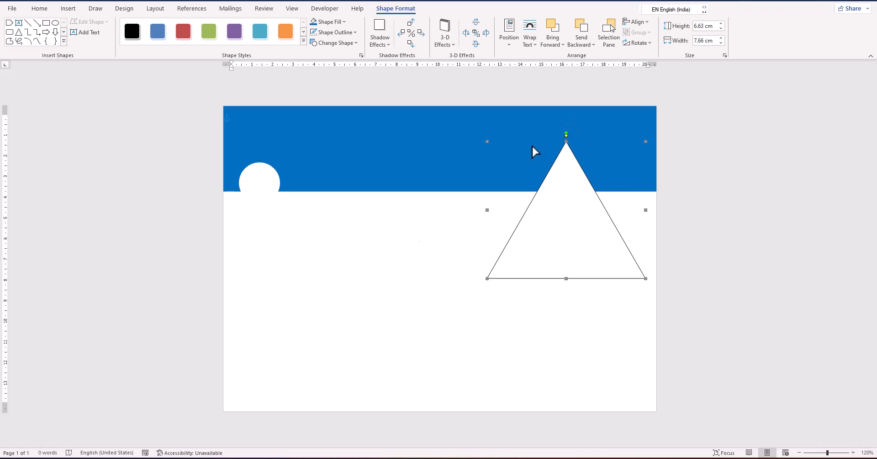
# Enlarge the triangle to about 11.75 by 12.94 cm and rotate it to cut diagonally across the banner's right end, covering the page's upper-right corner
pyautogui.moveTo(409, 192); pyautogui.dragTo(409, 191)
pyautogui.moveTo(576, 243); pyautogui.dragTo(661, 180)
pyautogui.moveTo(575, 215); pyautogui.dragTo(465, 321)
pyautogui.moveTo(557, 286); pyautogui.dragTo(680, 192)
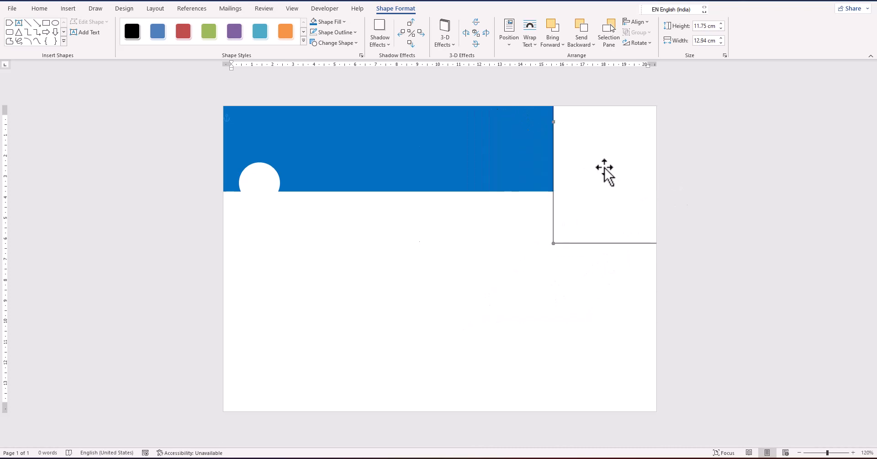
pyautogui.moveTo(580, 170); pyautogui.dragTo(484, 146)
pyautogui.moveTo(566, 253); pyautogui.dragTo(480, 299)
pyautogui.moveTo(504, 136); pyautogui.dragTo(610, 254)
# Duplicate the blue banner and shrink the copy to a strip about 0.97 cm high along the original banner's lower edge
pyautogui.click(444, 179)
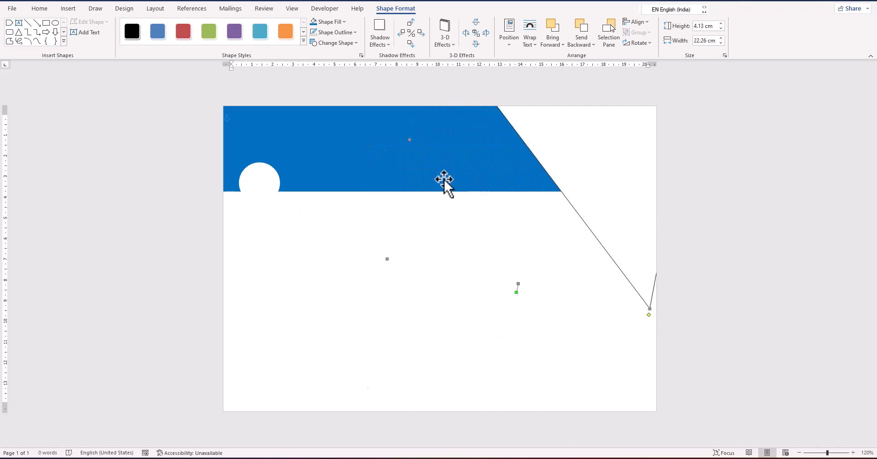
pyautogui.moveTo(409, 155); pyautogui.dragTo(417, 275)
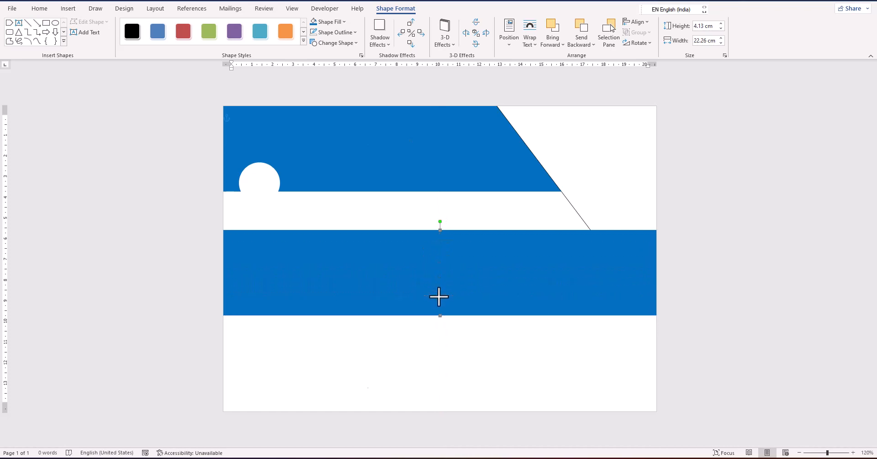
pyautogui.moveTo(438, 296); pyautogui.dragTo(475, 185)
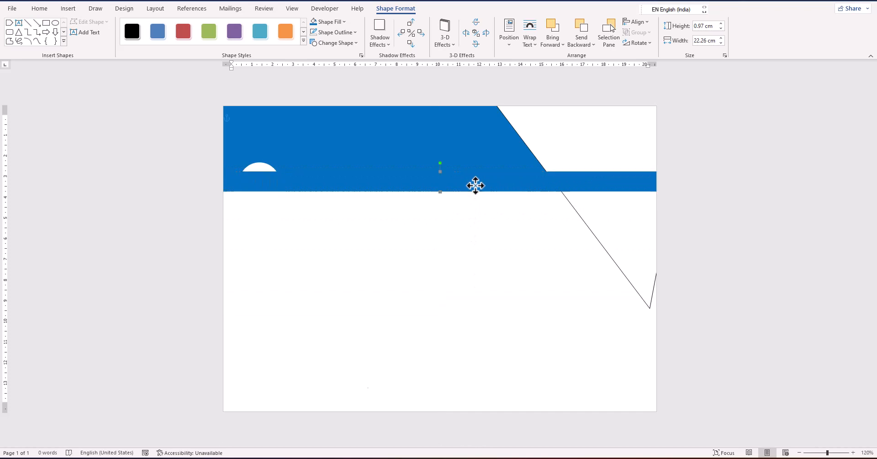
# Give the strip a one-colour gradient with horizontal shading and transparency from 40% to 85%
pyautogui.click(340, 22)
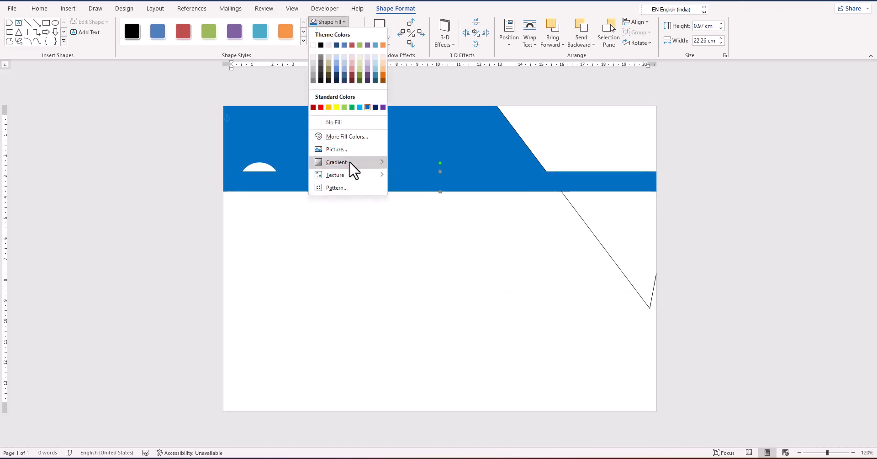
pyautogui.moveTo(353, 170)
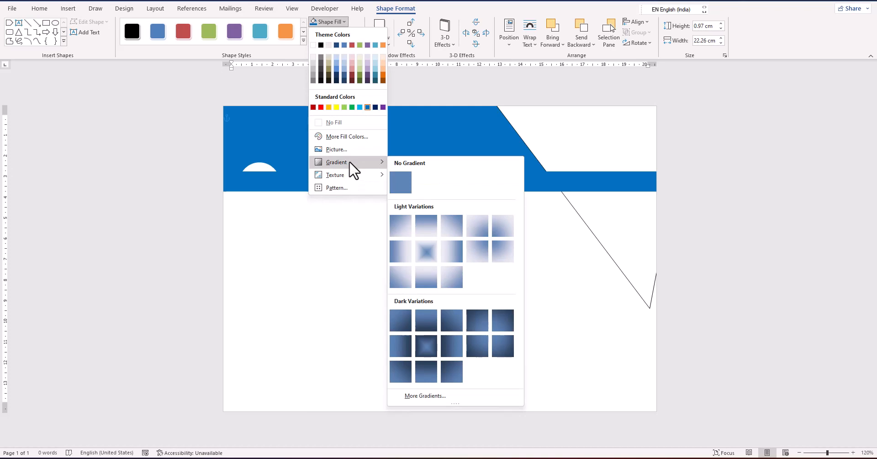
pyautogui.click(428, 394)
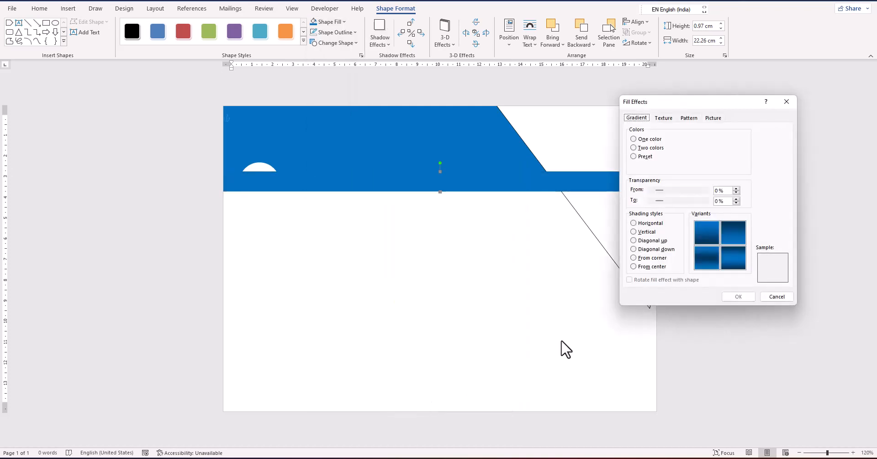
pyautogui.moveTo(663, 200)
pyautogui.mouseDown()
pyautogui.moveTo(687, 201)
pyautogui.moveTo(676, 190)
pyautogui.moveTo(678, 200)
pyautogui.mouseUp()
pyautogui.click(633, 223)
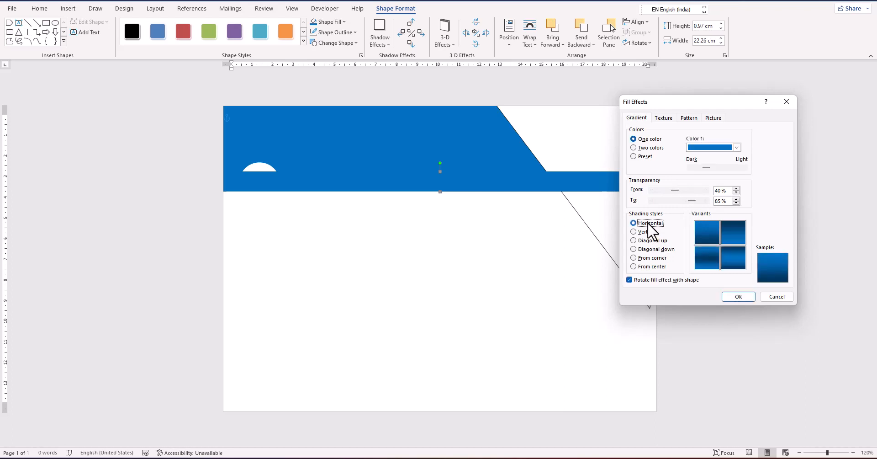
pyautogui.click(740, 298)
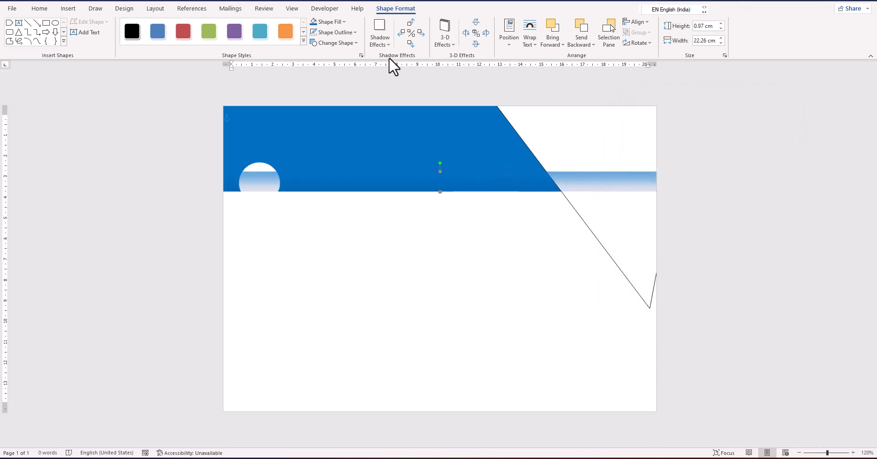
# Fill the strip with standard Dark Blue and apply a horizontal gradient with 40% starting transparency and a more transparent end
pyautogui.click(344, 23)
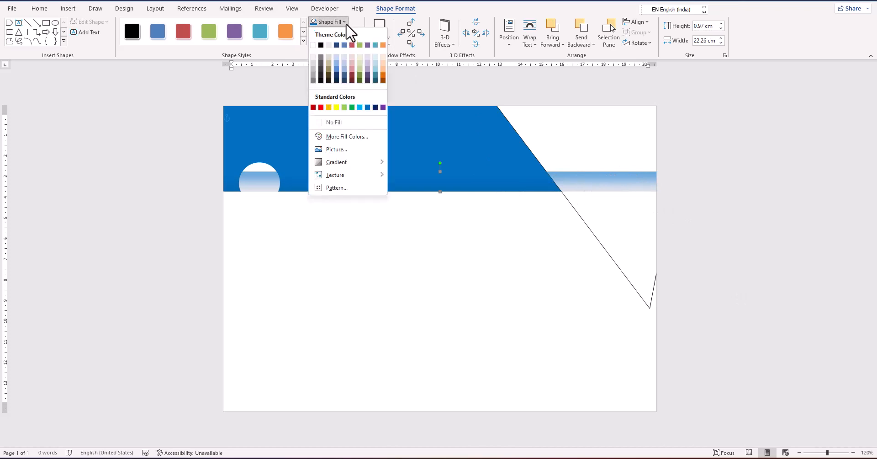
pyautogui.click(375, 107)
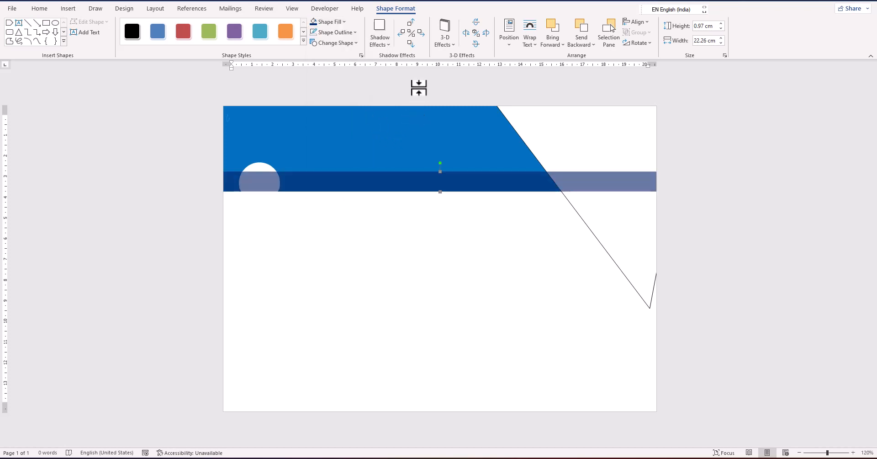
pyautogui.click(335, 22)
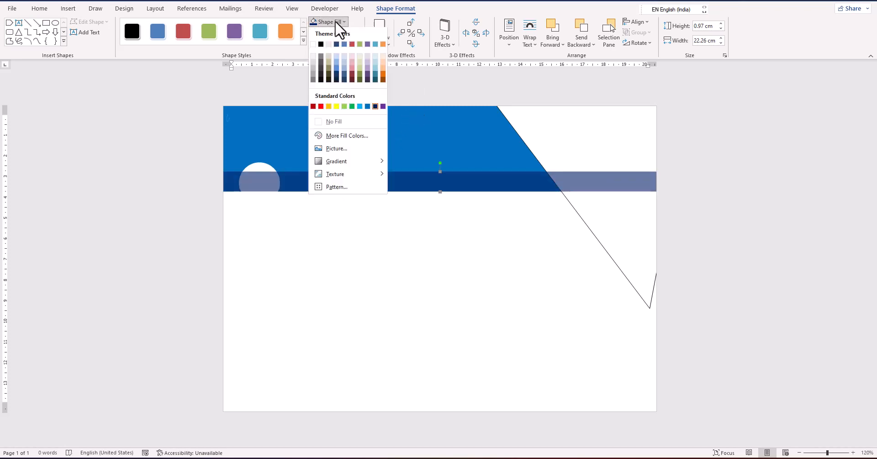
pyautogui.moveTo(357, 158)
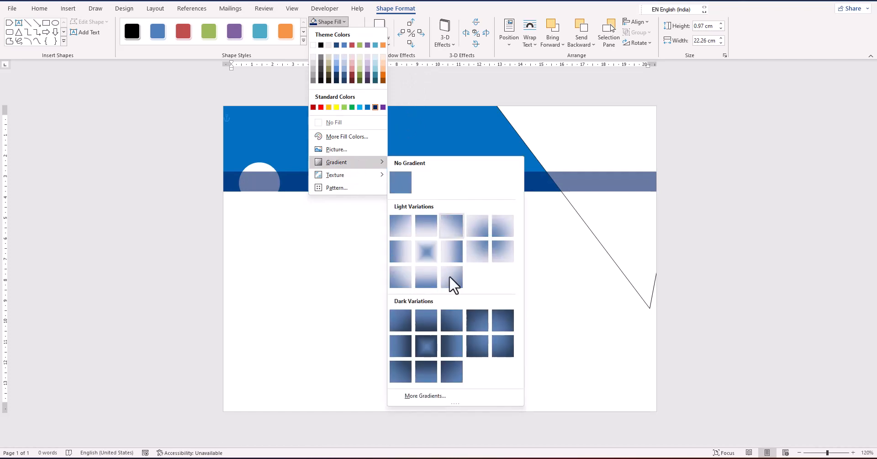
pyautogui.click(441, 395)
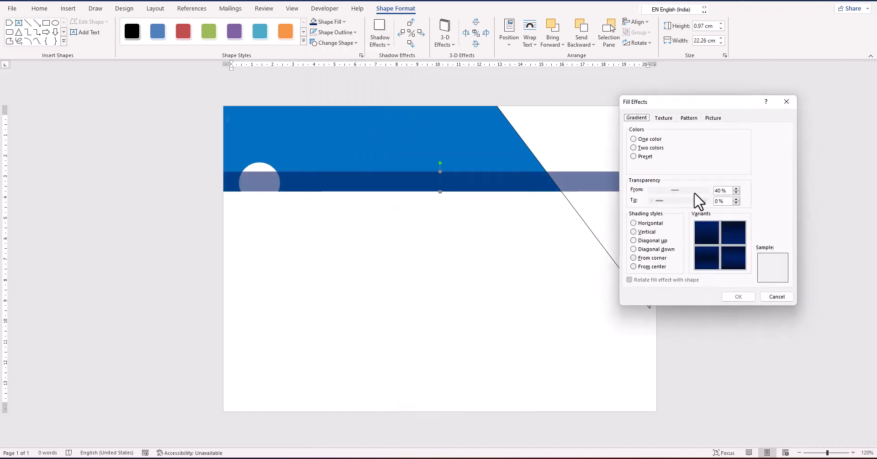
pyautogui.moveTo(660, 200); pyautogui.dragTo(690, 200)
pyautogui.click(634, 223)
pyautogui.click(738, 296)
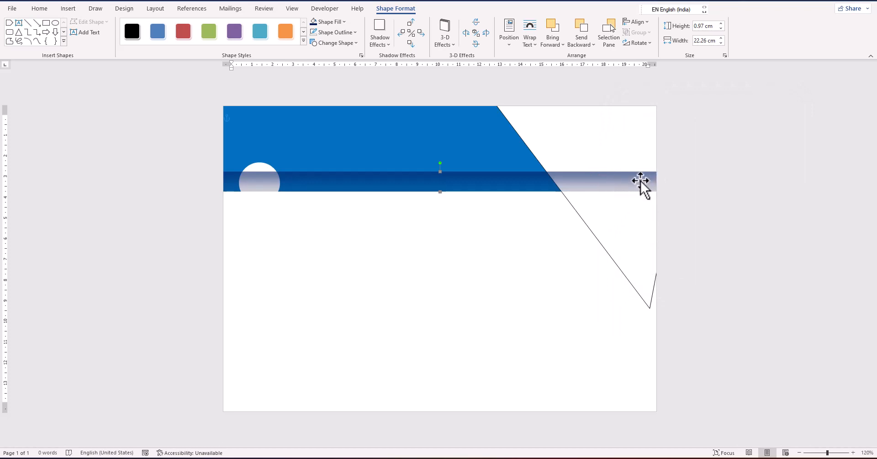
# Bring the large triangle to the front above the gradient strip, and bring the white circle to the front as well
pyautogui.rightClick(576, 124)
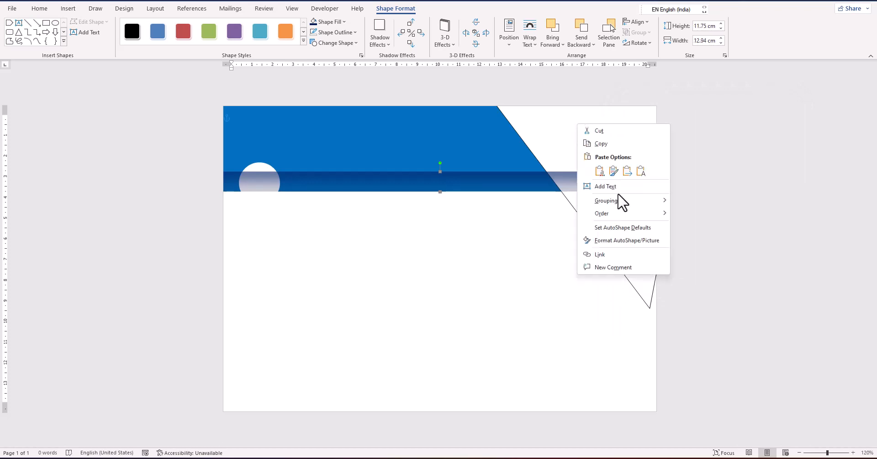
pyautogui.moveTo(635, 213)
pyautogui.click(687, 218)
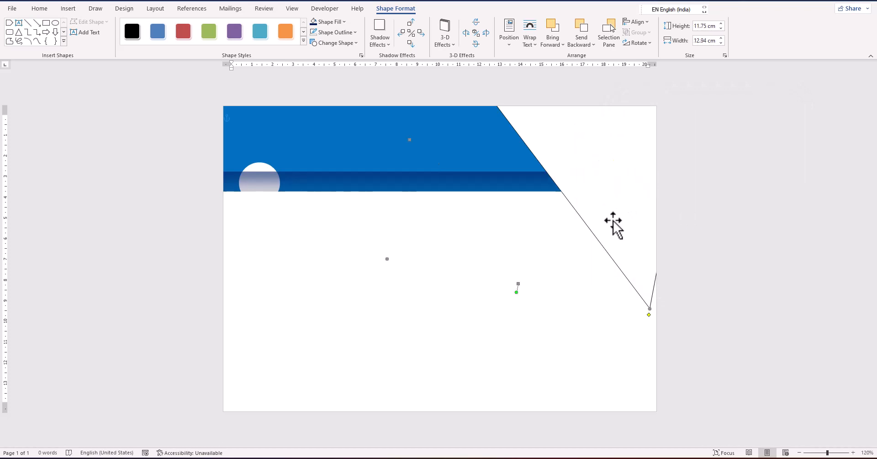
pyautogui.click(264, 168)
pyautogui.rightClick(265, 168)
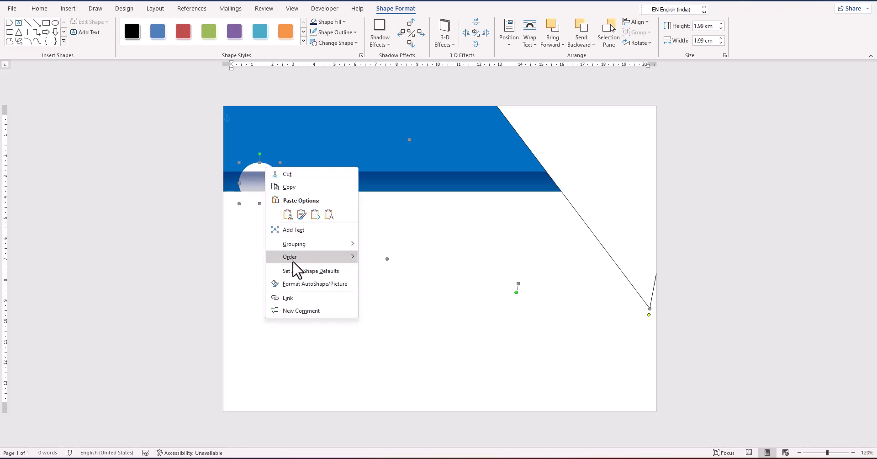
pyautogui.moveTo(302, 255)
pyautogui.click(405, 259)
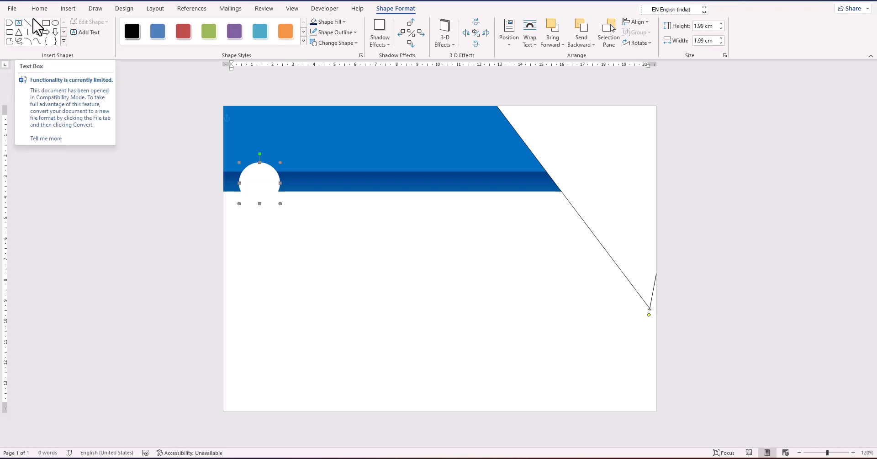
# Insert a text box about 2.32 × 10.2 cm on the blue banner containing the centred text 2023
pyautogui.click(67, 9)
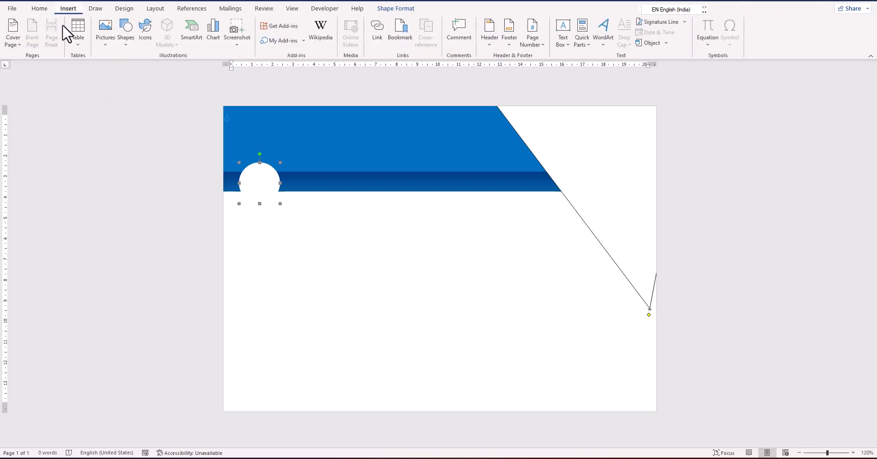
pyautogui.click(129, 47)
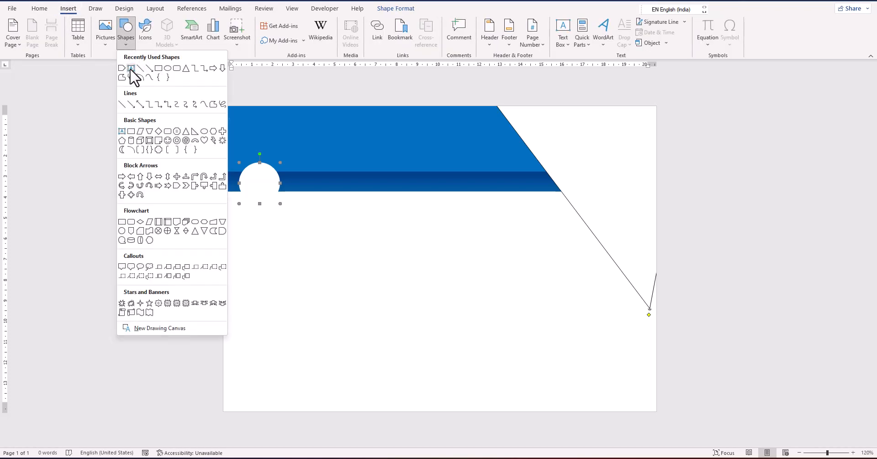
pyautogui.click(122, 132)
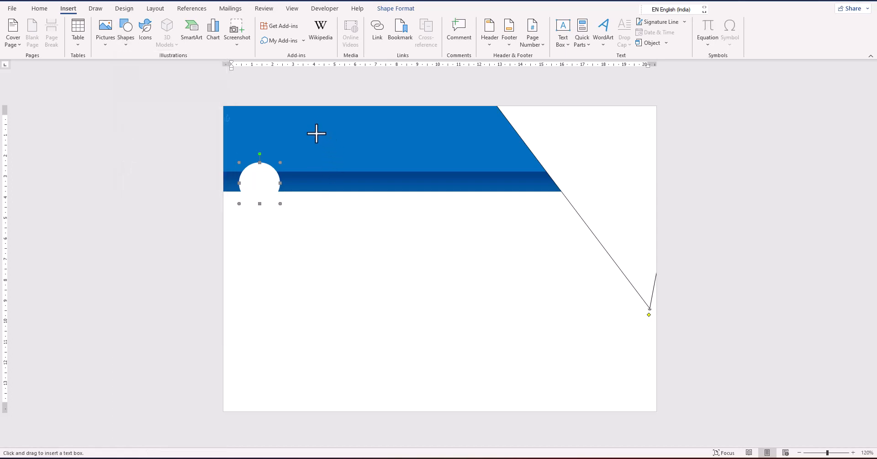
pyautogui.moveTo(294, 126); pyautogui.dragTo(506, 175)
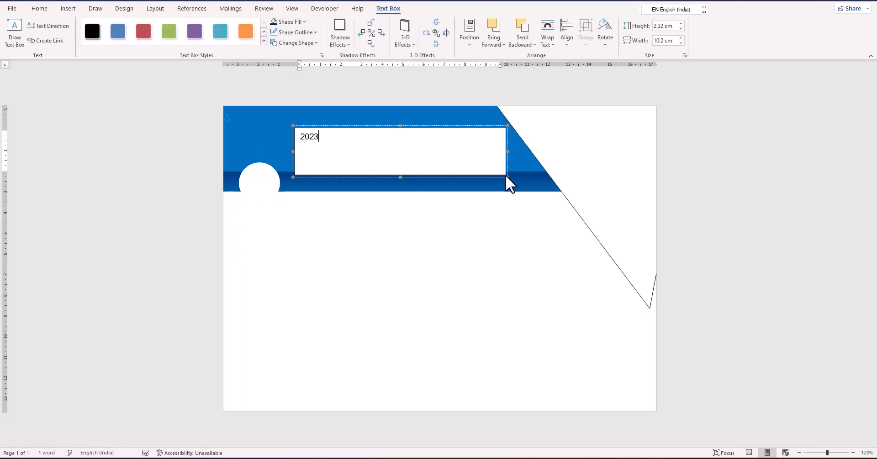
pyautogui.hotkey('ctrl', 'a')
pyautogui.hotkey('ctrl', 'e')
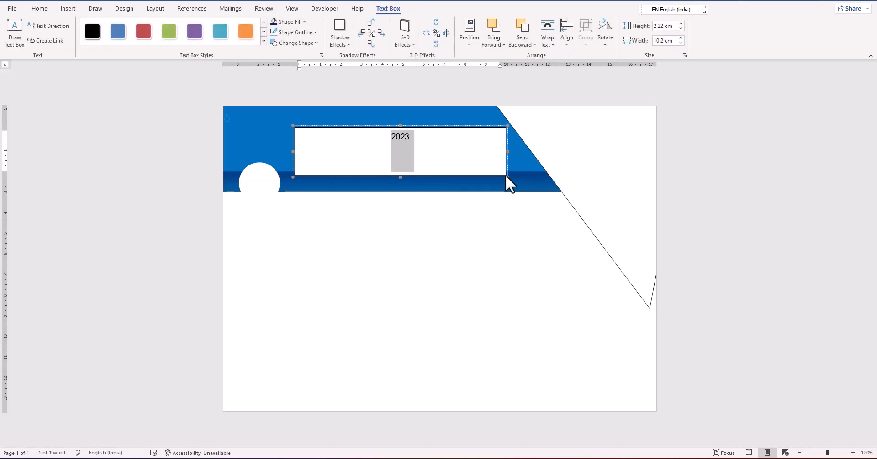
# Format the 2023 text in bold Helvetica at 58 pt
pyautogui.click(39, 9)
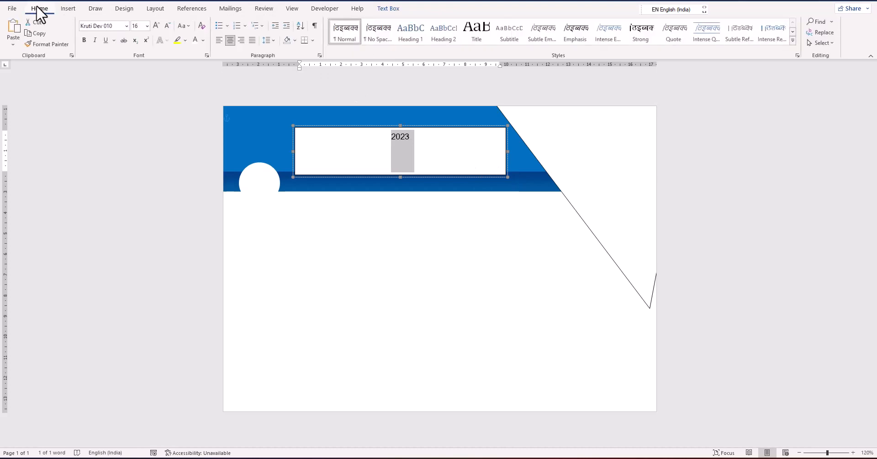
pyautogui.click(126, 25)
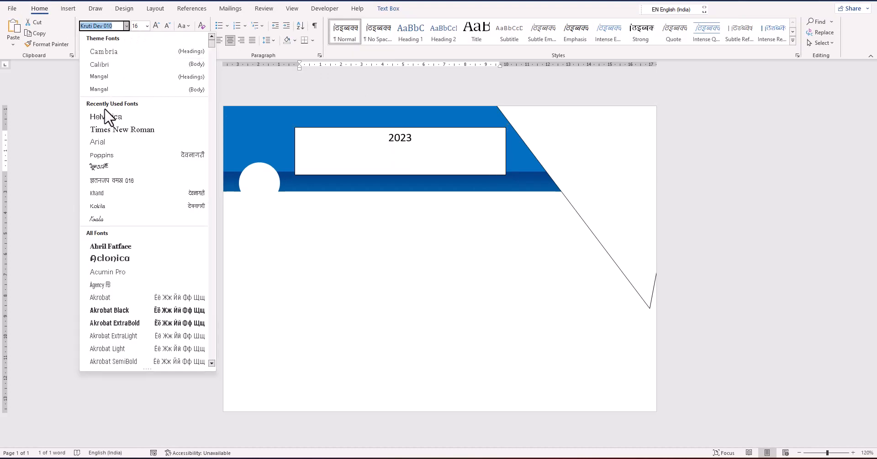
pyautogui.click(119, 117)
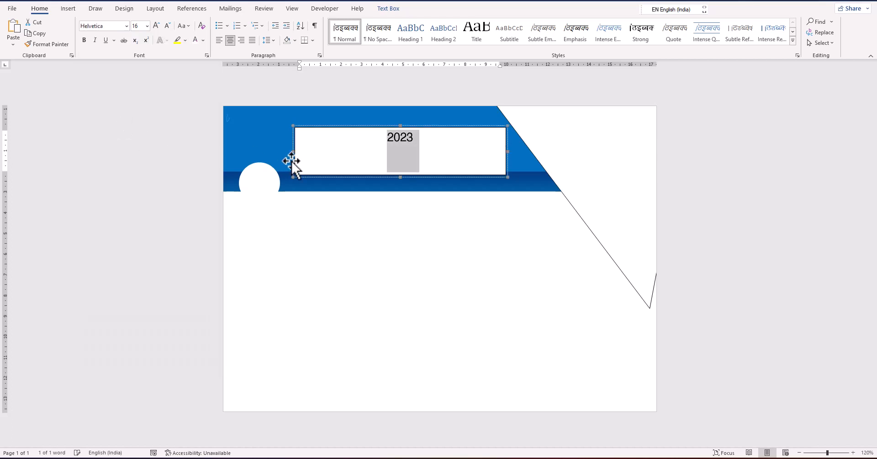
pyautogui.hotkey('ctrl', ']')
pyautogui.hotkey('ctrl', ']')
pyautogui.hotkey('ctrl', ']')
pyautogui.hotkey('ctrl', ']')
pyautogui.hotkey('ctrl', ']')
pyautogui.hotkey('ctrl', ']')
pyautogui.hotkey('ctrl', ']')
pyautogui.hotkey('ctrl', ']')
pyautogui.hotkey('ctrl', ']')
pyautogui.hotkey('ctrl', ']')
pyautogui.hotkey('ctrl', ']')
pyautogui.hotkey('ctrl', ']')
pyautogui.hotkey('ctrl', ']')
pyautogui.hotkey('ctrl', ']')
pyautogui.hotkey('ctrl', ']')
pyautogui.hotkey('ctrl', ']')
pyautogui.hotkey('ctrl', ']')
pyautogui.hotkey('ctrl', ']')
pyautogui.hotkey('ctrl', ']')
pyautogui.hotkey('ctrl', ']')
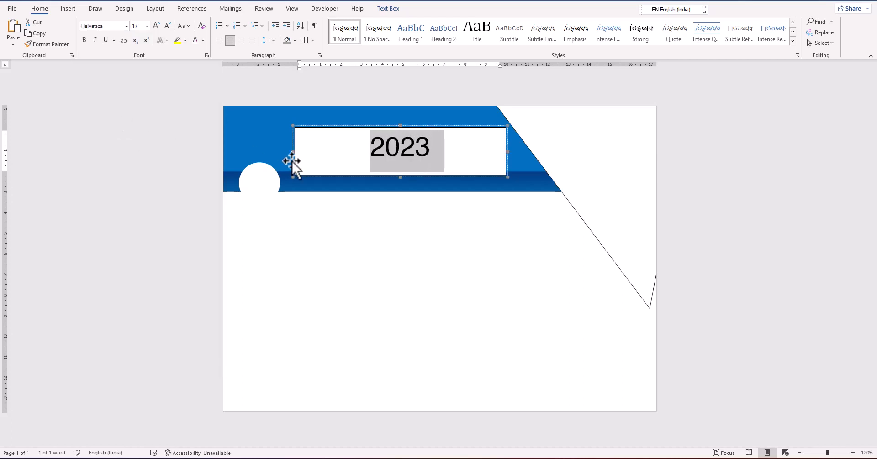
pyautogui.hotkey('ctrl', 'b')
pyautogui.hotkey('ctrl', ']')
pyautogui.hotkey('ctrl', ']')
pyautogui.hotkey('ctrl', ']')
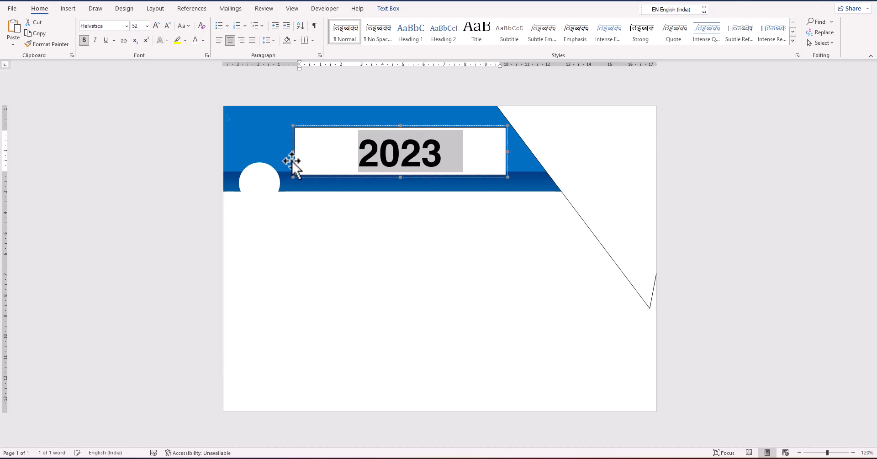
pyautogui.hotkey('ctrl', ']')
pyautogui.hotkey('ctrl', ']')
pyautogui.hotkey('ctrl', ']')
pyautogui.hotkey('ctrl', ']')
pyautogui.hotkey('ctrl', ']')
pyautogui.hotkey('ctrl', ']')
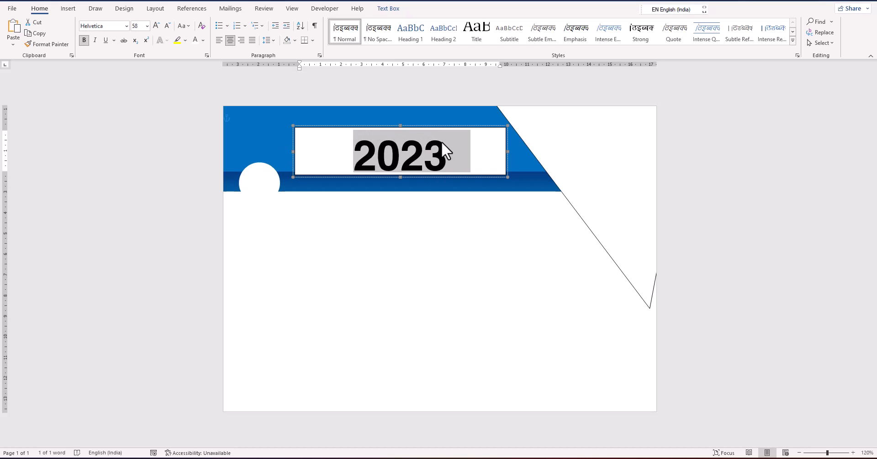
# Fit the 2023 text box above the dark strip at 2.63 cm high and remove its fill and outline
pyautogui.moveTo(451, 127)
pyautogui.mouseDown()
pyautogui.moveTo(430, 119)
pyautogui.moveTo(439, 118)
pyautogui.mouseUp()
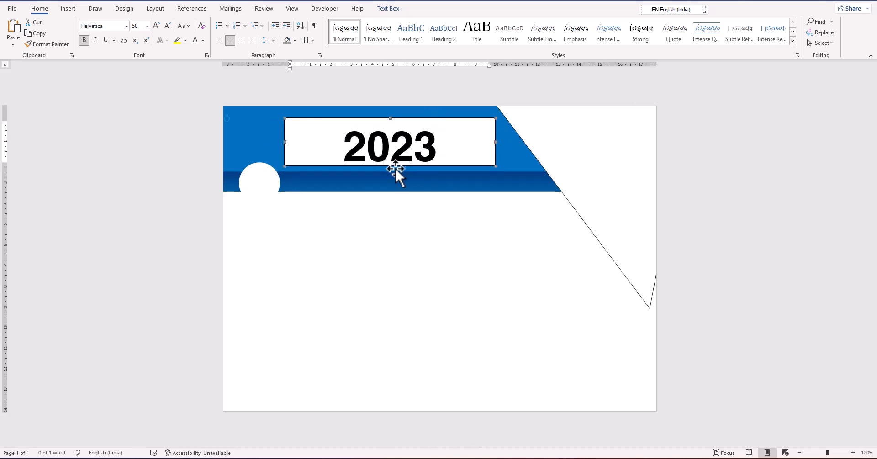
pyautogui.moveTo(390, 173); pyautogui.dragTo(391, 174)
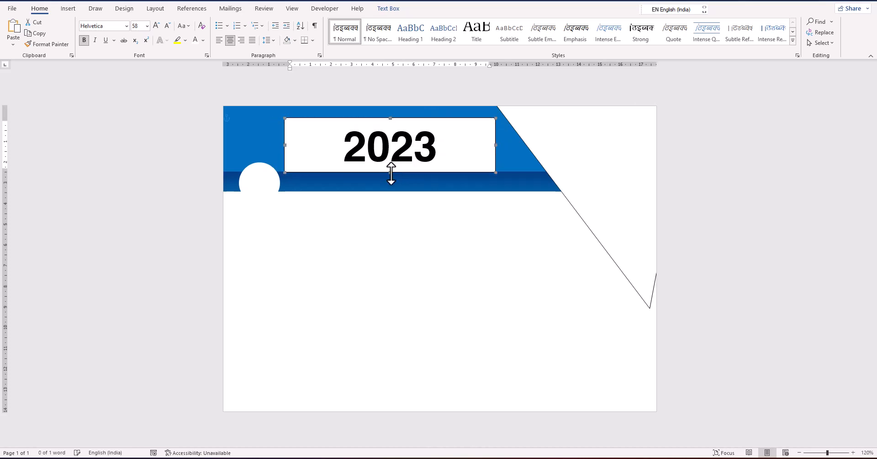
pyautogui.click(387, 9)
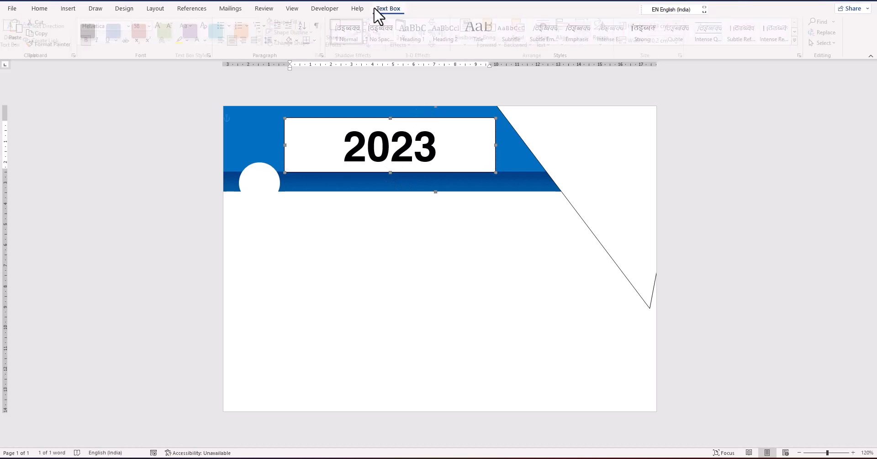
pyautogui.click(300, 24)
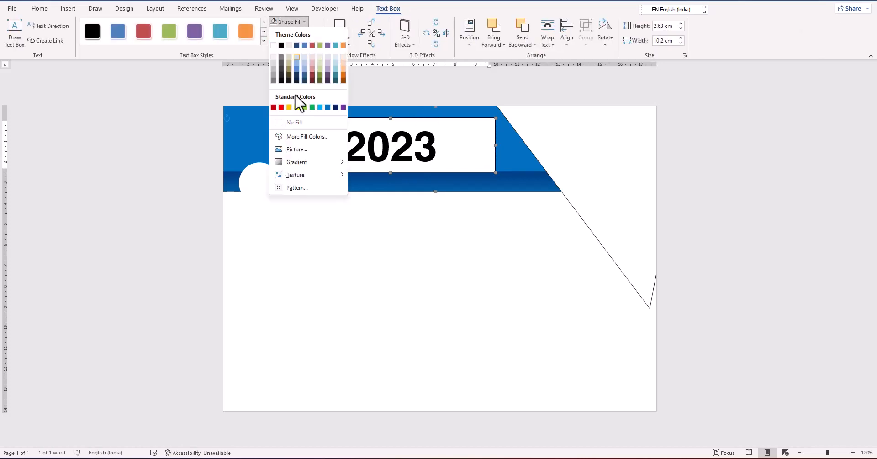
pyautogui.click(295, 122)
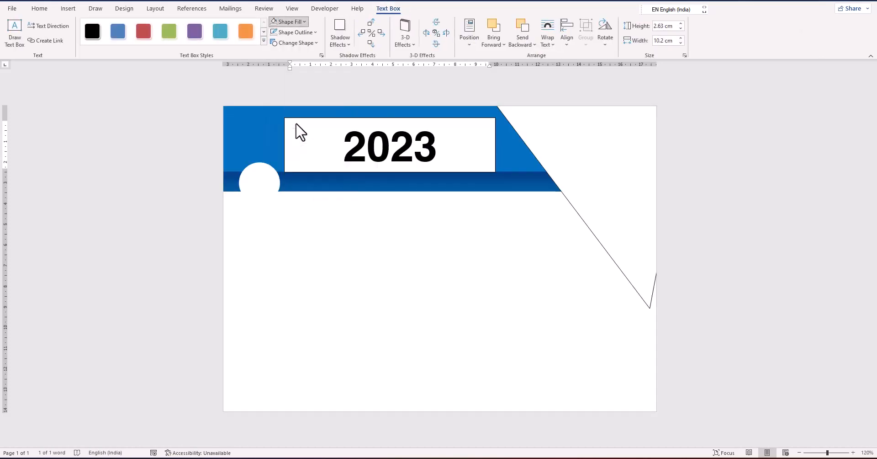
pyautogui.click(295, 32)
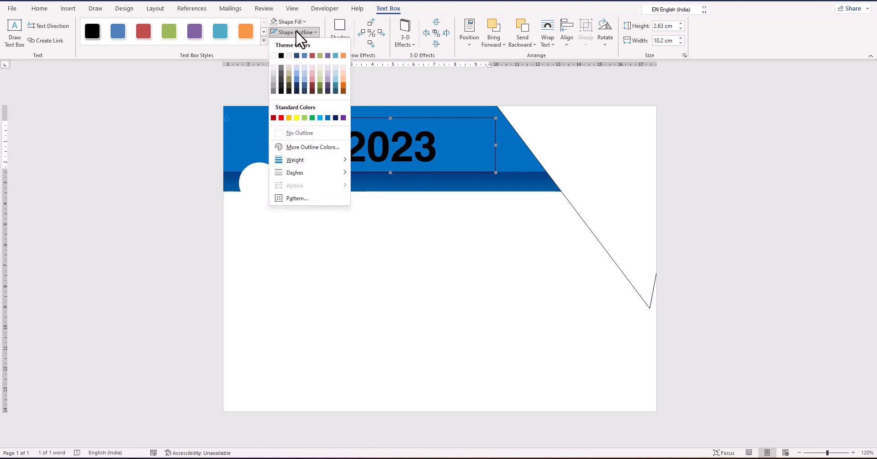
pyautogui.click(298, 133)
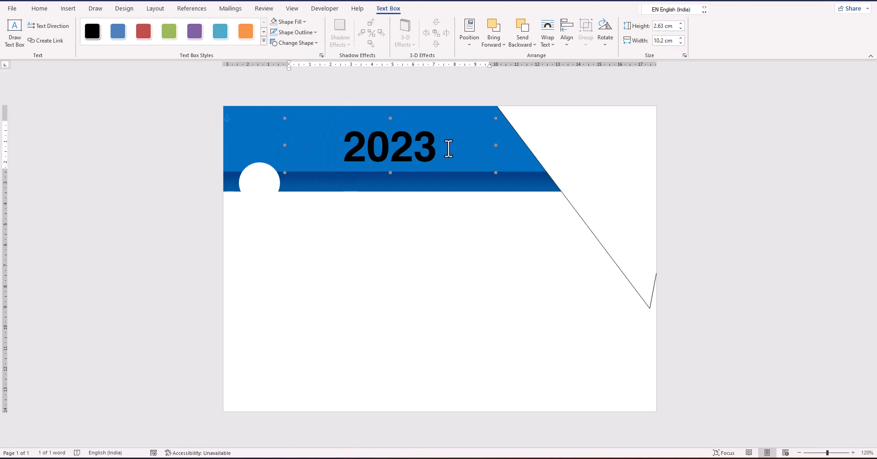
# Colour the 2023 text in the banner standard Yellow
pyautogui.moveTo(448, 148); pyautogui.dragTo(340, 143)
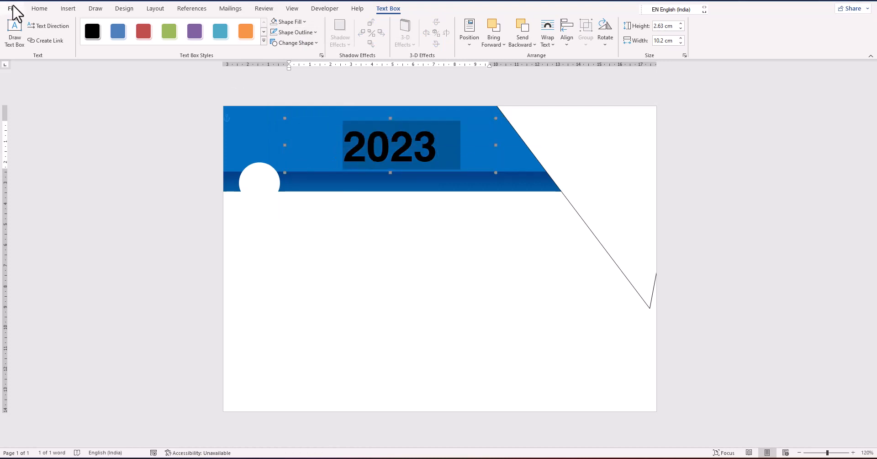
pyautogui.click(38, 9)
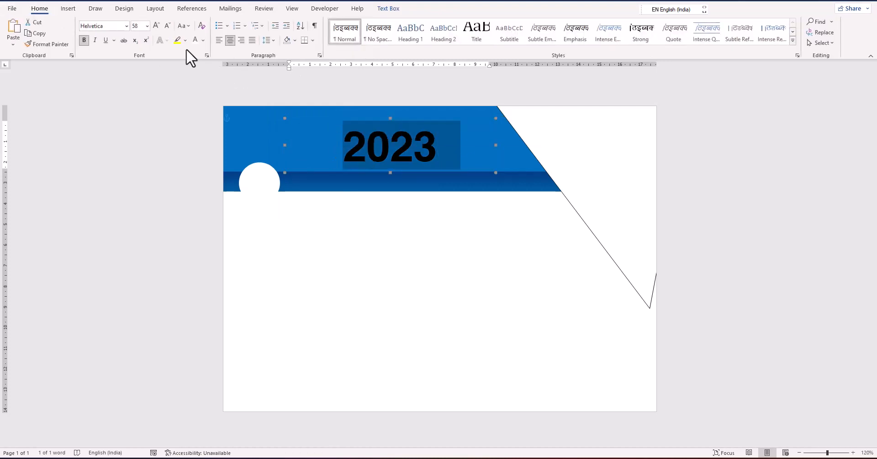
pyautogui.click(204, 40)
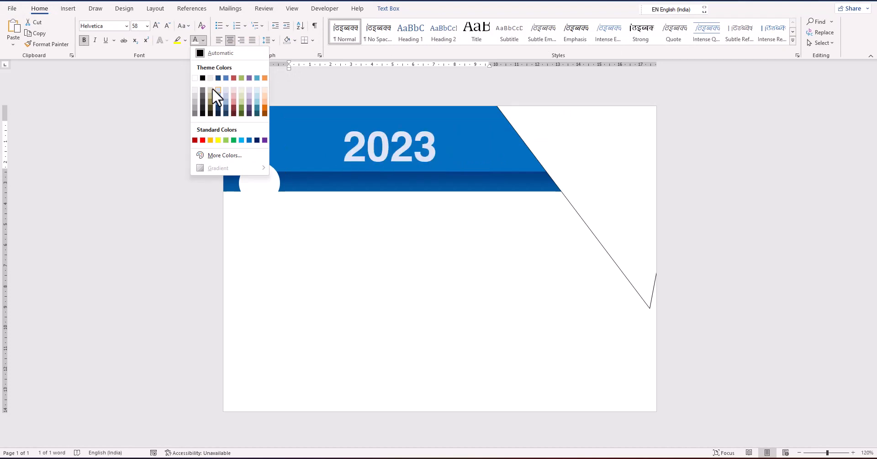
pyautogui.click(218, 140)
pyautogui.click(397, 238)
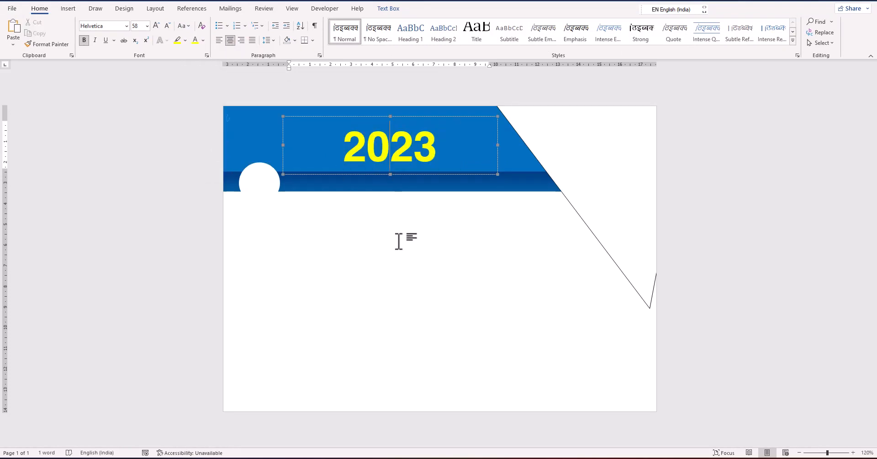
# Insert a text box about 1 × 0.95 cm inside the white circle containing the number 1
pyautogui.click(69, 9)
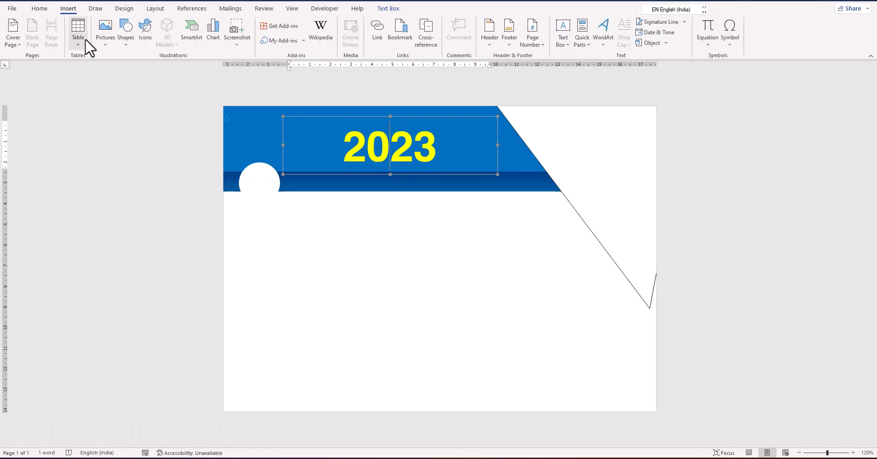
pyautogui.click(131, 46)
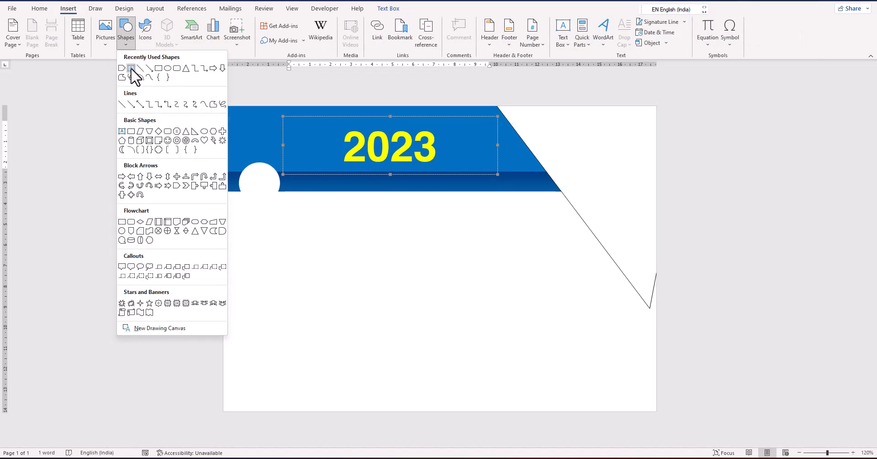
pyautogui.click(130, 67)
pyautogui.moveTo(248, 171); pyautogui.dragTo(272, 196)
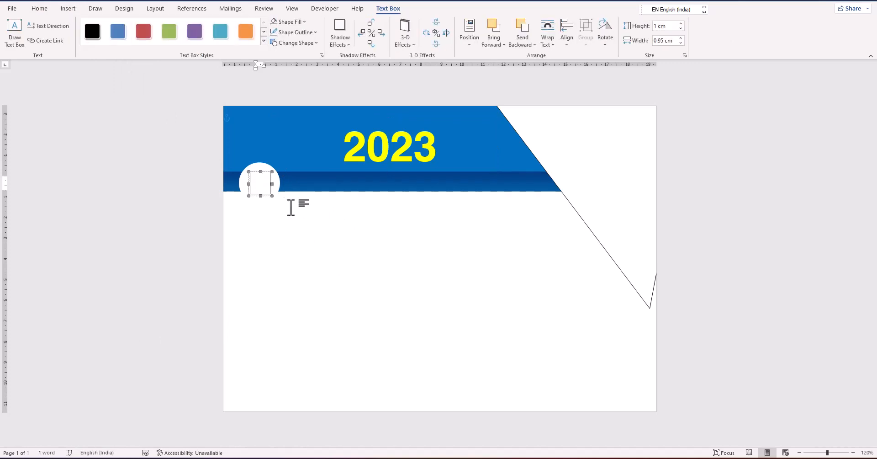
pyautogui.scroll(7, 268, 210)
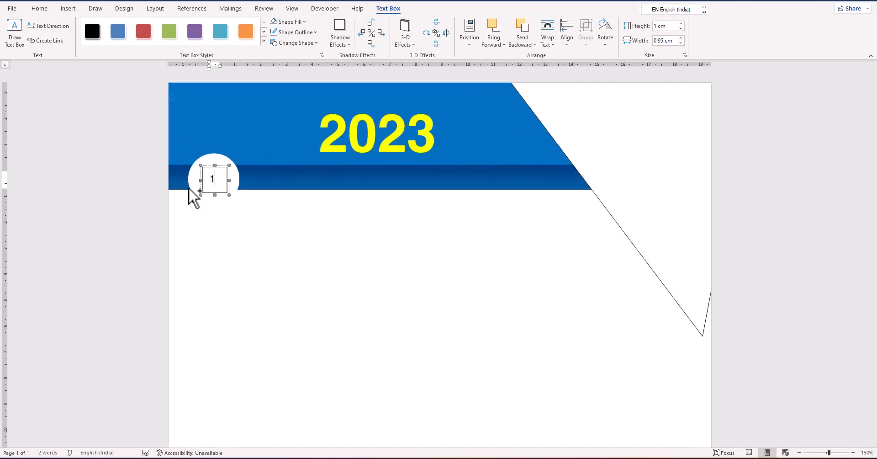
pyautogui.scroll(6, 176, 182)
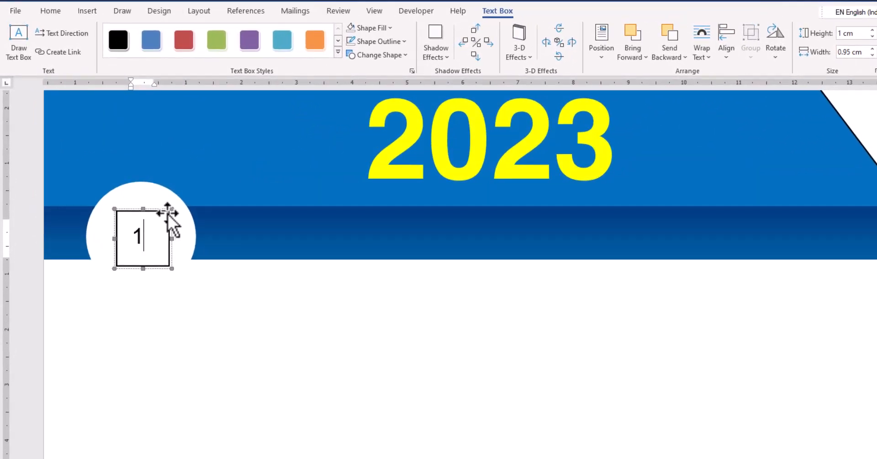
# Remove the outline of the small text box inside the white circle
pyautogui.click(168, 217)
pyautogui.click(374, 45)
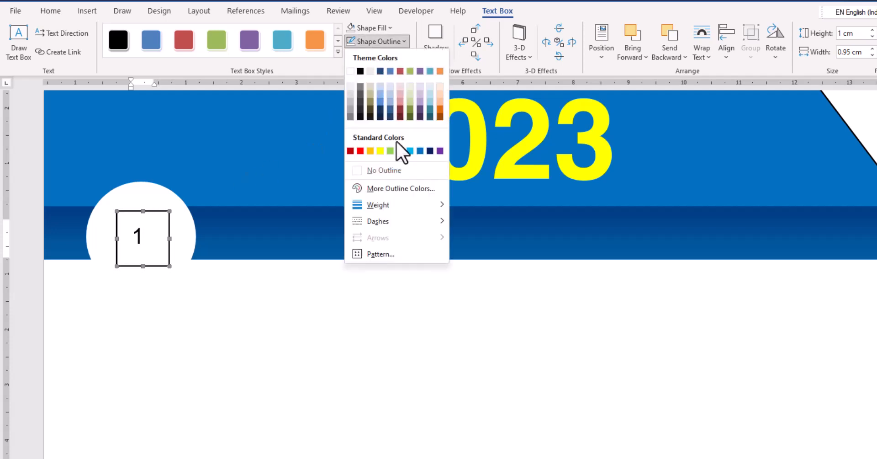
pyautogui.click(398, 172)
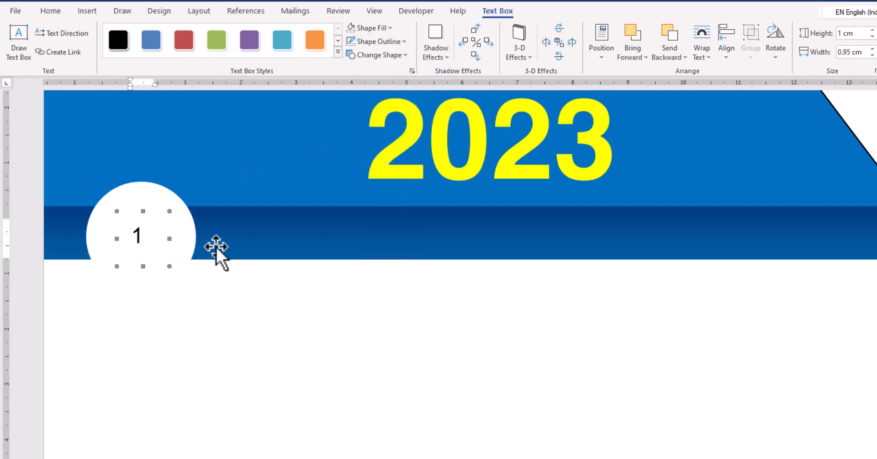
# Format the circle's number as 28 pt standard Blue and change it to 01 in a text box enlarged to 1.38 × 2.33 cm
pyautogui.doubleClick(137, 237)
pyautogui.hotkey('ctrl', ']')
pyautogui.hotkey('ctrl', ']')
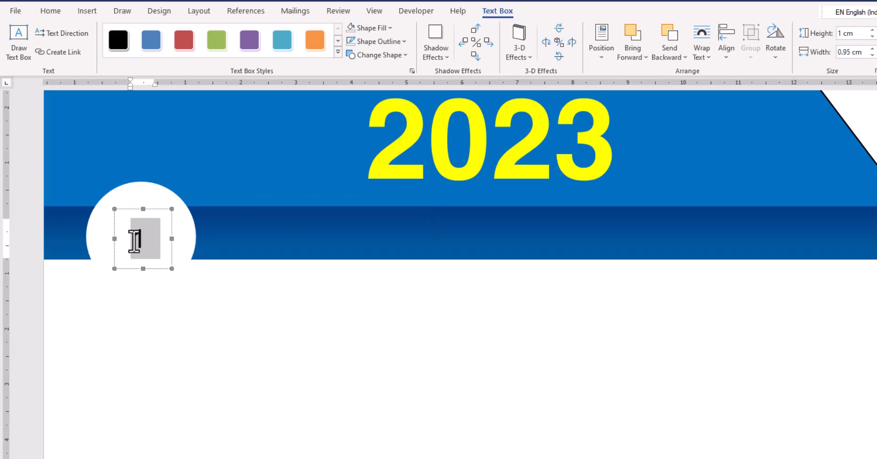
pyautogui.click(52, 11)
pyautogui.click(157, 215)
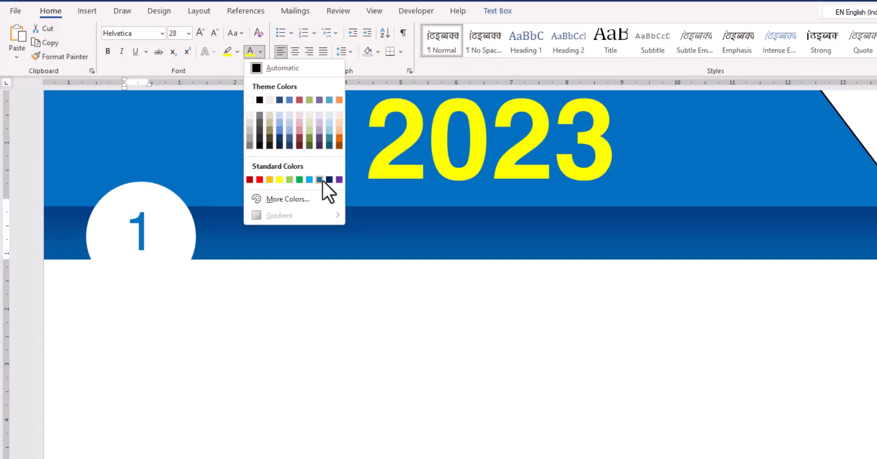
pyautogui.click(323, 190)
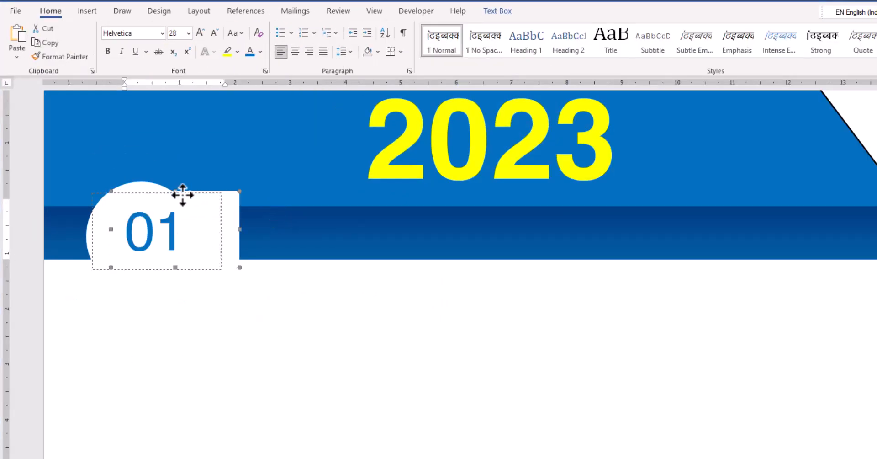
# Move the 01 text box over the white circle and remove its fill
pyautogui.moveTo(183, 195); pyautogui.dragTo(181, 195)
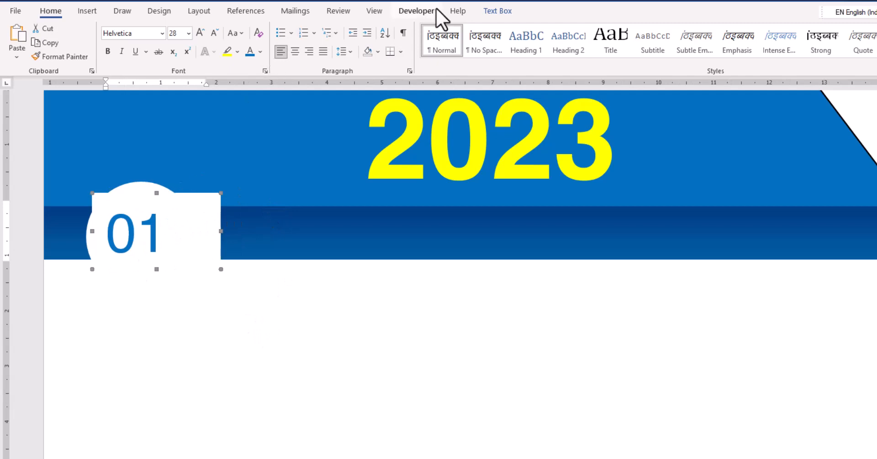
pyautogui.click(494, 10)
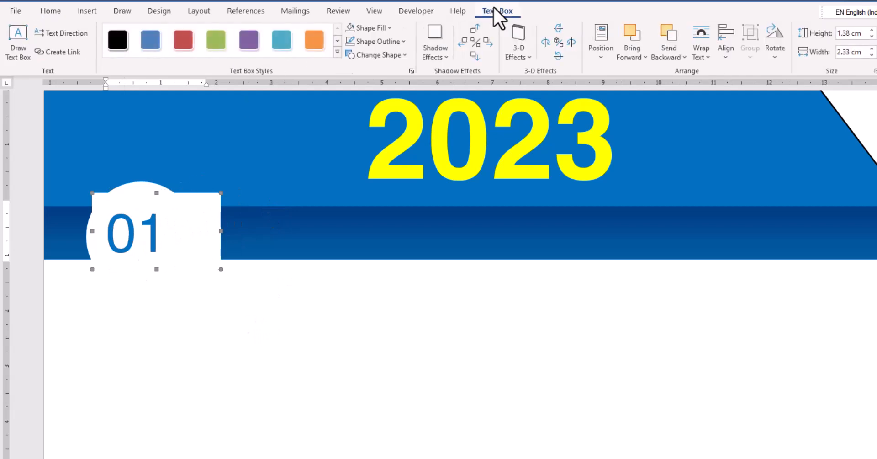
pyautogui.click(388, 32)
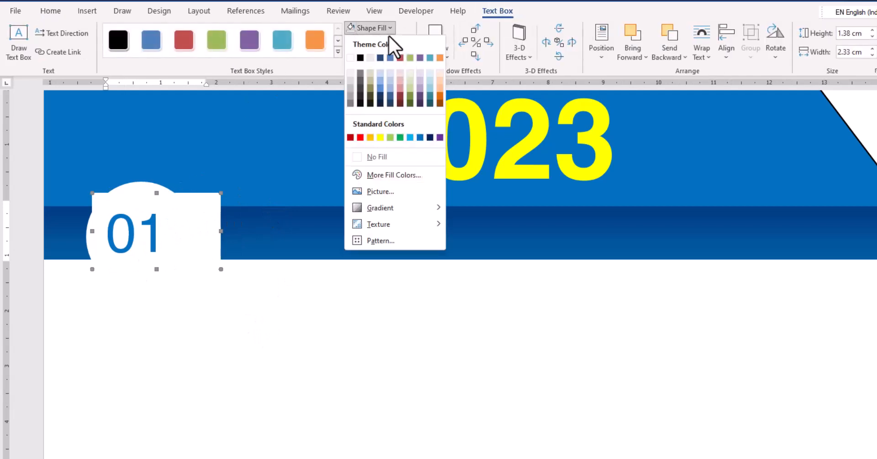
pyautogui.click(375, 160)
# Make the number 01 in the white circle bold
pyautogui.moveTo(153, 231); pyautogui.dragTo(117, 238)
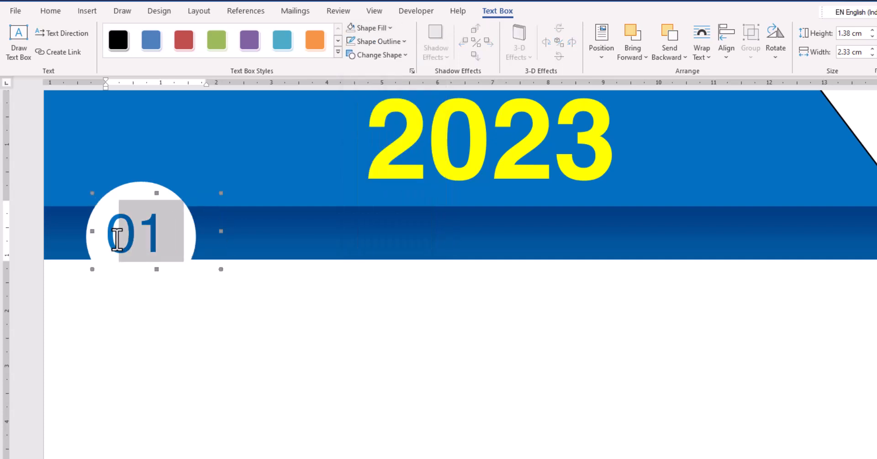
pyautogui.click(48, 11)
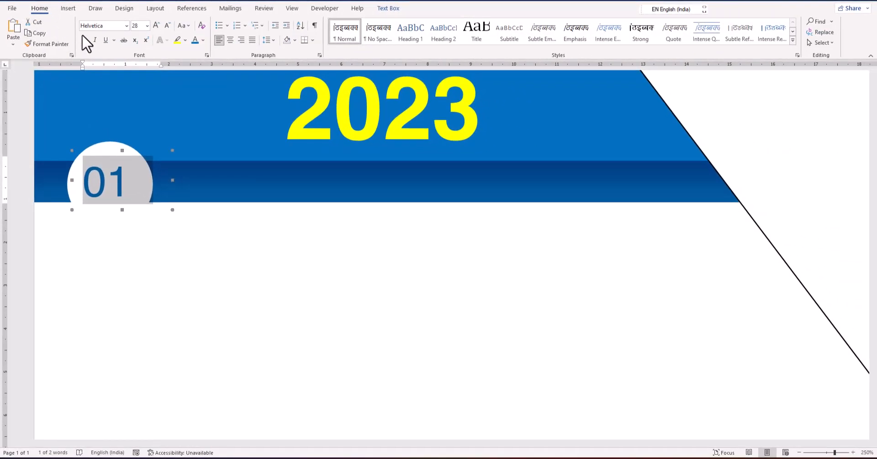
pyautogui.click(84, 35)
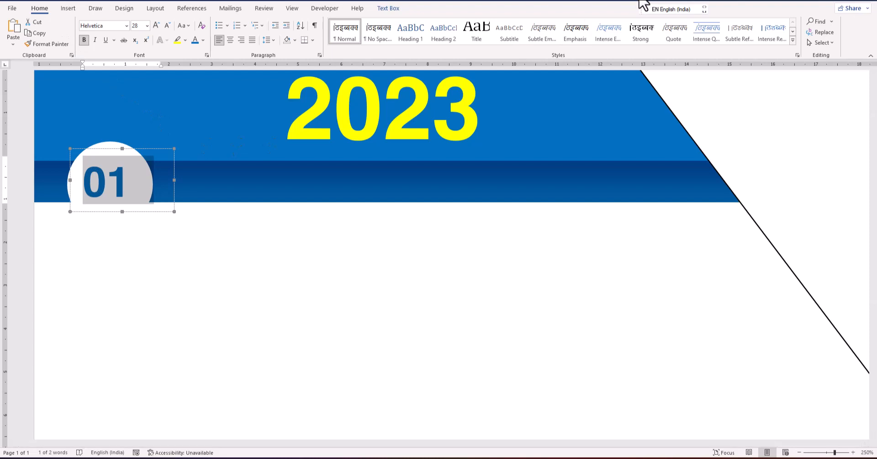
# Move the large white triangle so that its lower corner runs past the right edge of the page
pyautogui.keyDown('ctrl'); pyautogui.scroll(-11, 442, 190); pyautogui.keyUp('ctrl')
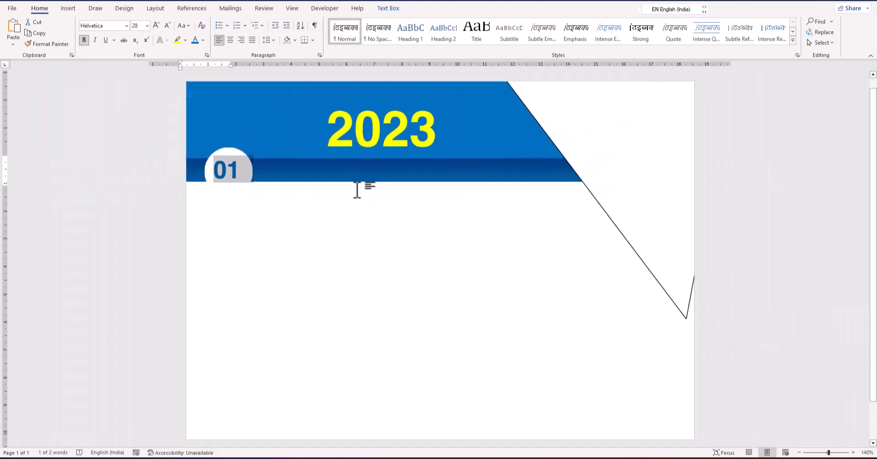
pyautogui.click(667, 231)
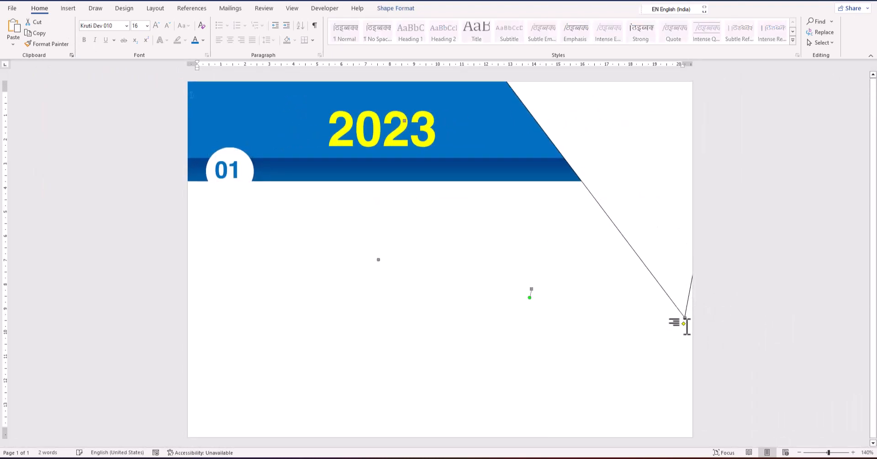
pyautogui.moveTo(656, 261); pyautogui.dragTo(664, 286)
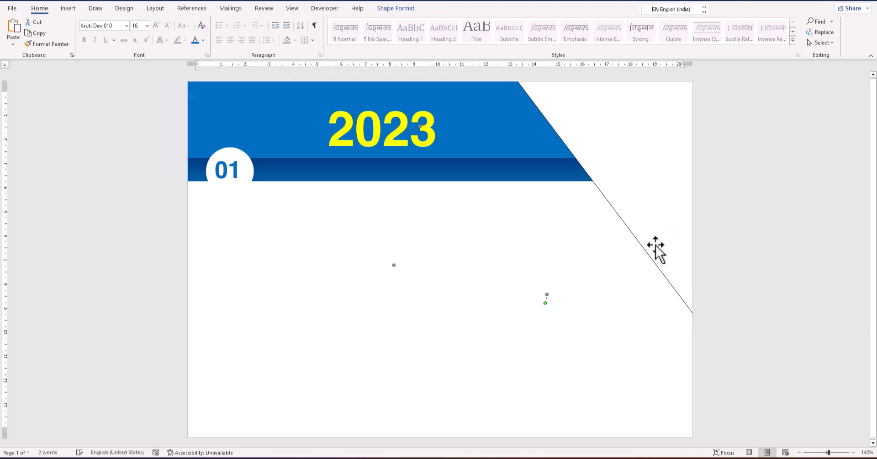
# Fill the triangle with the picture pexels-pixabay-257360.jpg from the sikho sikhao folder on the Desktop
pyautogui.click(409, 10)
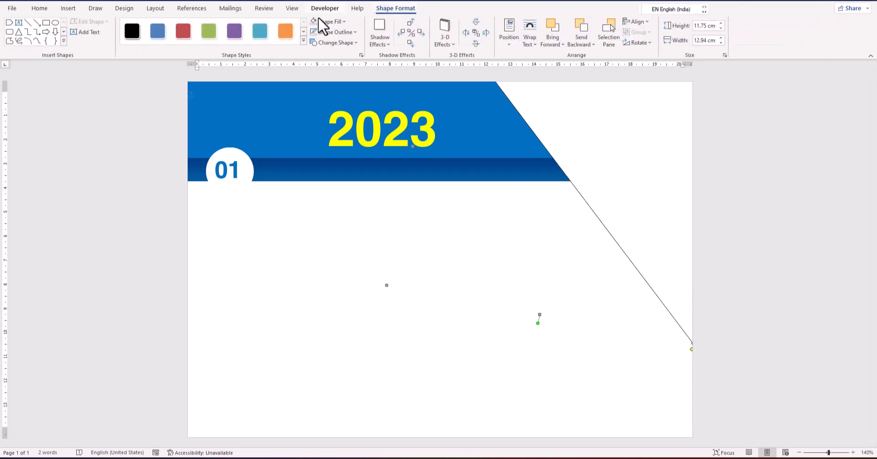
pyautogui.click(329, 21)
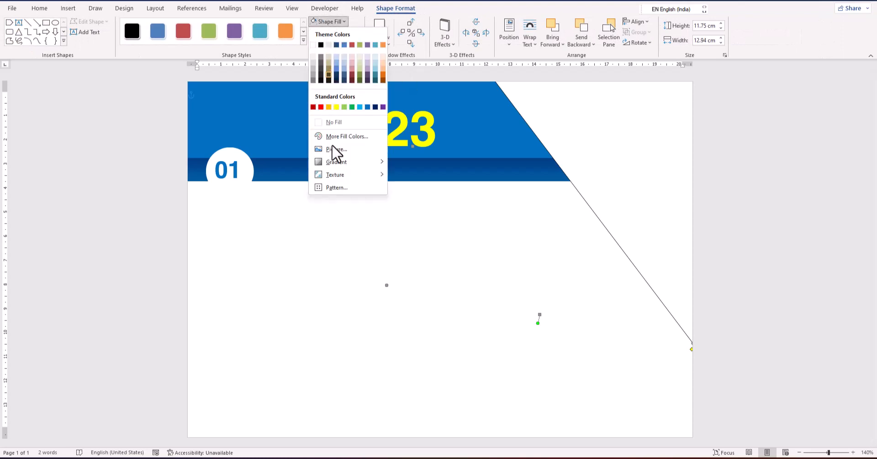
pyautogui.moveTo(352, 167)
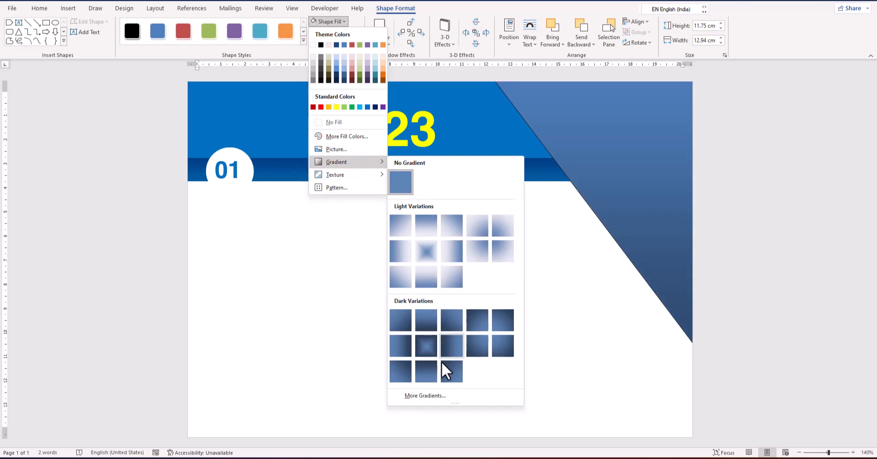
pyautogui.click(447, 406)
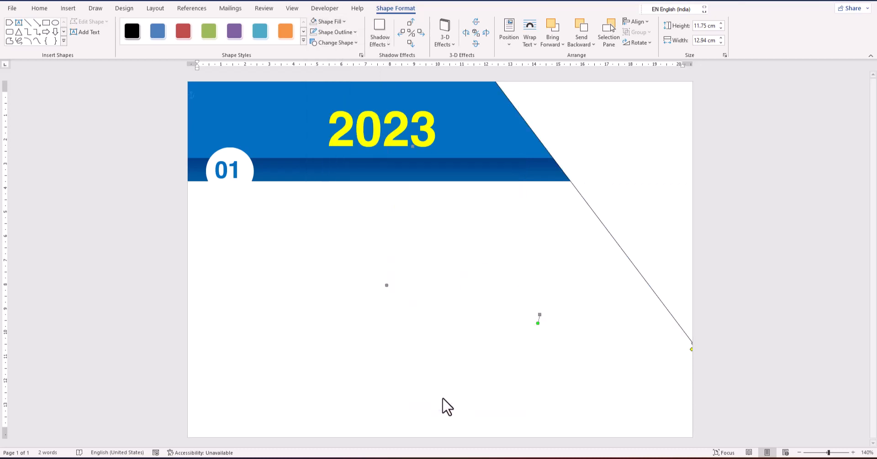
pyautogui.moveTo(709, 110); pyautogui.dragTo(366, 112)
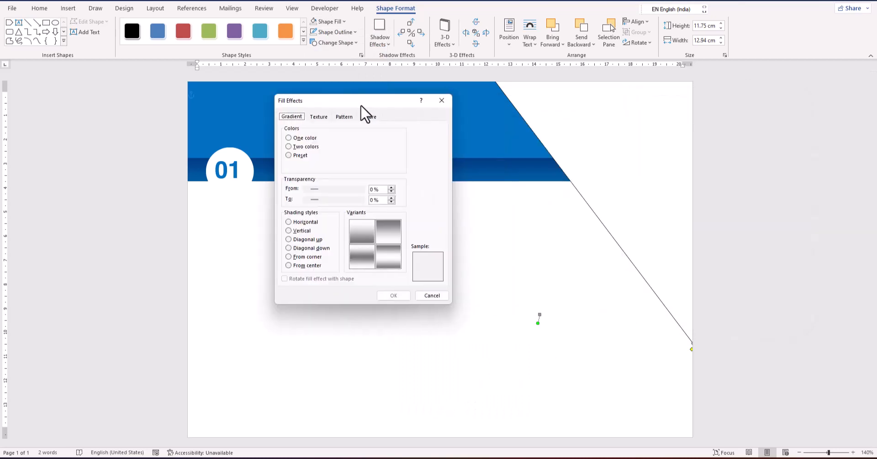
pyautogui.click(367, 116)
pyautogui.click(375, 226)
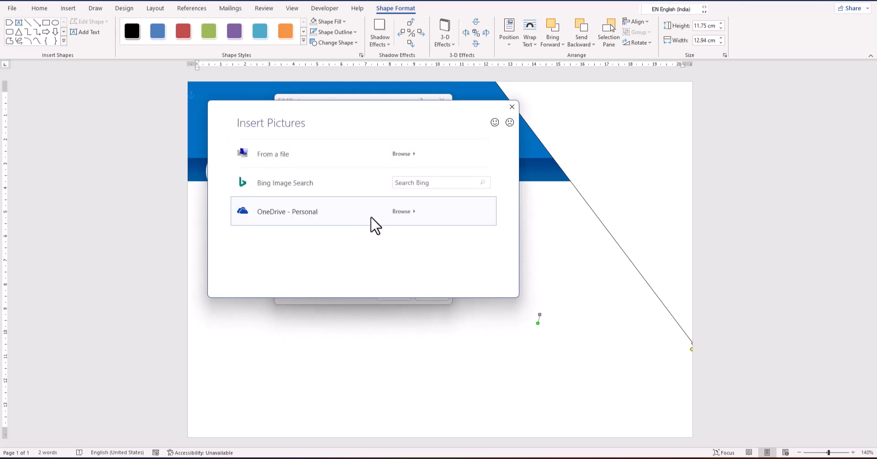
pyautogui.click(315, 170)
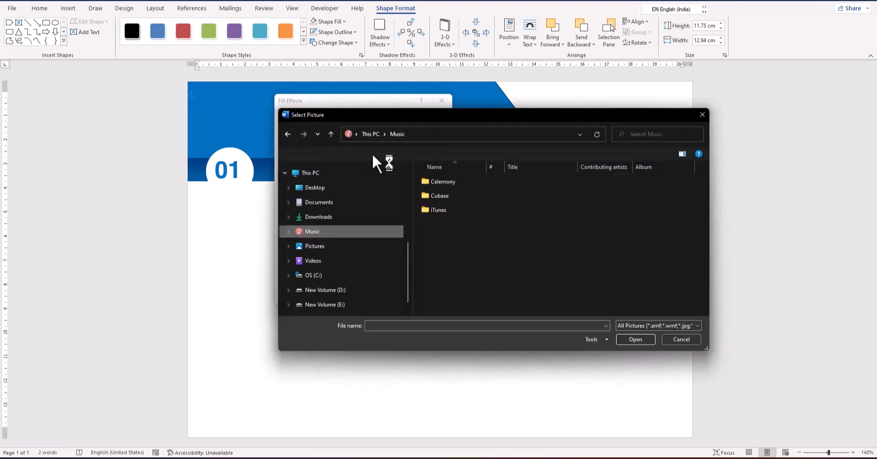
pyautogui.click(325, 191)
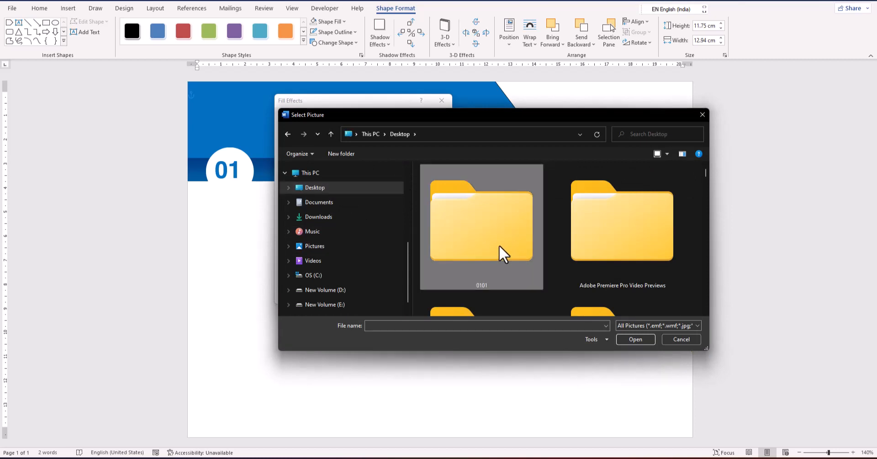
pyautogui.scroll(-2, 499, 245)
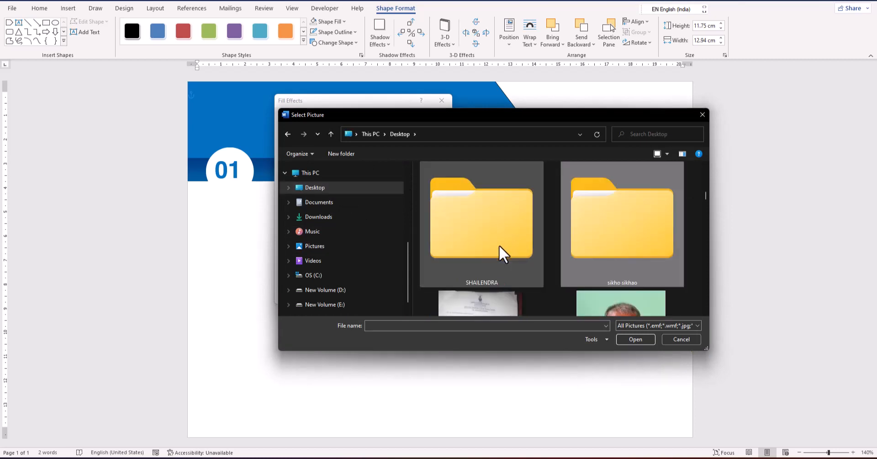
pyautogui.doubleClick(610, 212)
pyautogui.click(458, 203)
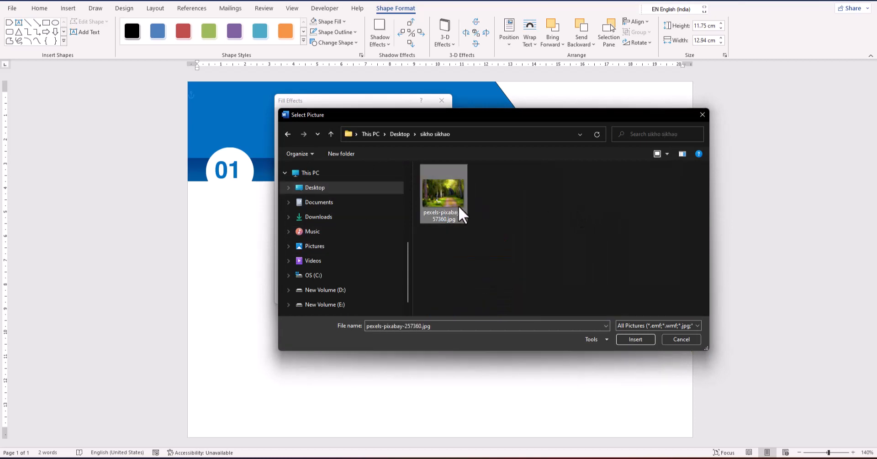
pyautogui.click(622, 339)
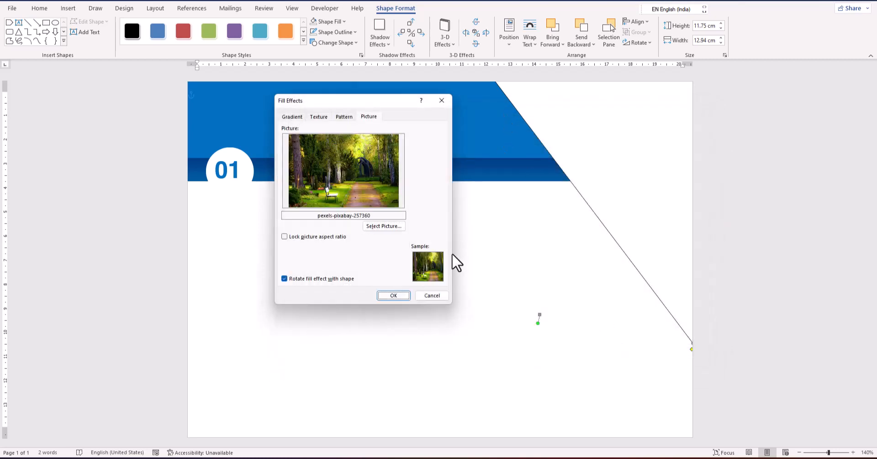
pyautogui.click(387, 297)
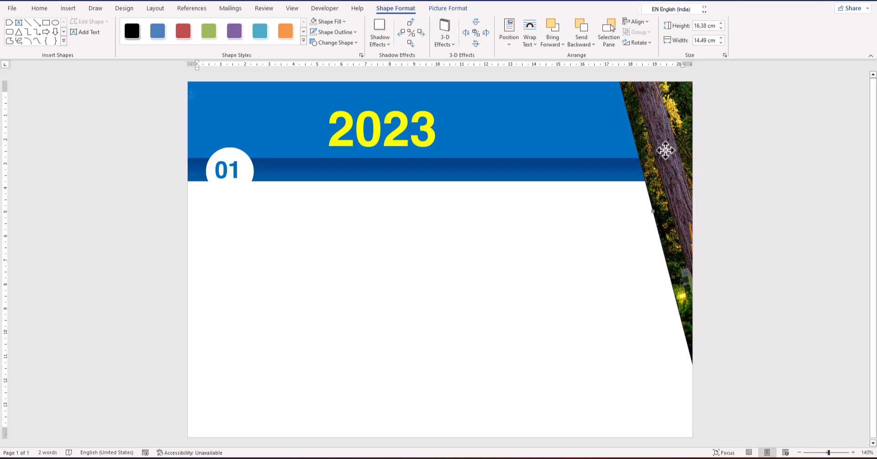
# Apply the upper-left drop shadow to the picture-filled triangle, leaving it without a 3-D effect
pyautogui.click(387, 36)
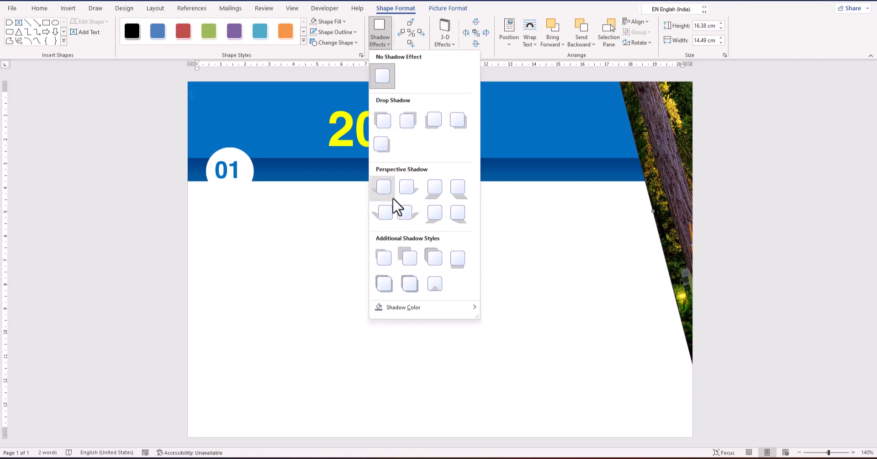
pyautogui.click(384, 123)
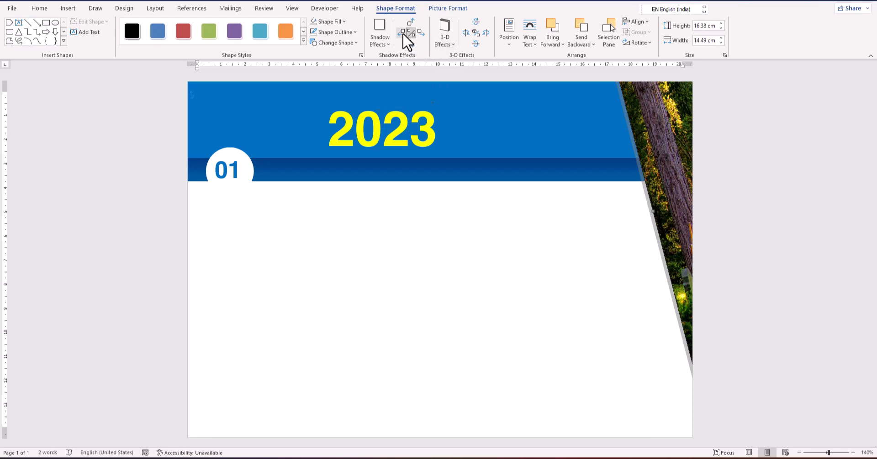
pyautogui.click(448, 42)
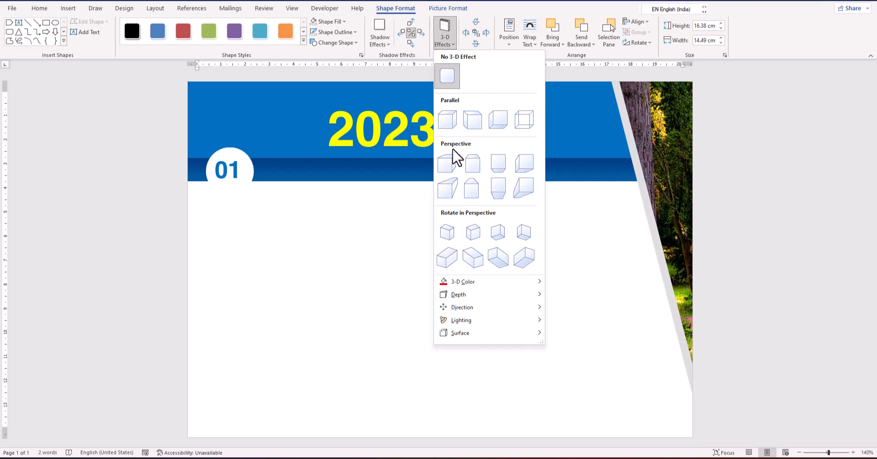
pyautogui.click(611, 4)
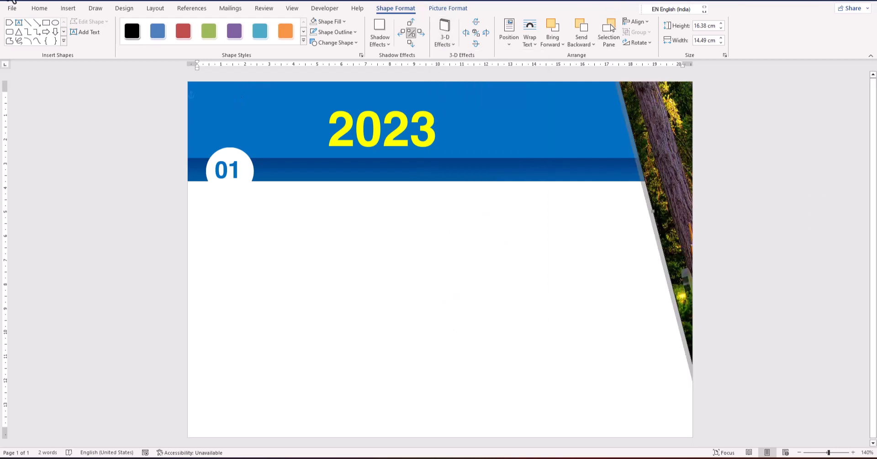
# Draw a text box about 7.75 × 0.76 cm in the dark blue strip below 2023
pyautogui.click(344, 182)
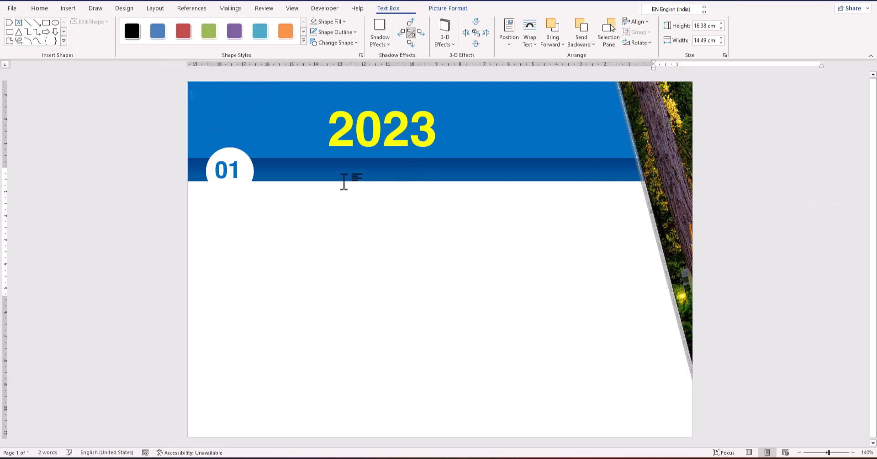
pyautogui.click(155, 8)
pyautogui.click(68, 8)
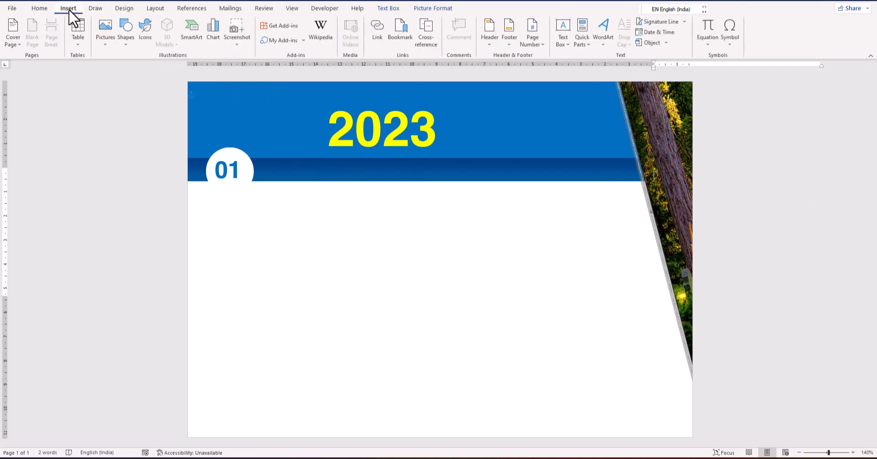
pyautogui.click(123, 48)
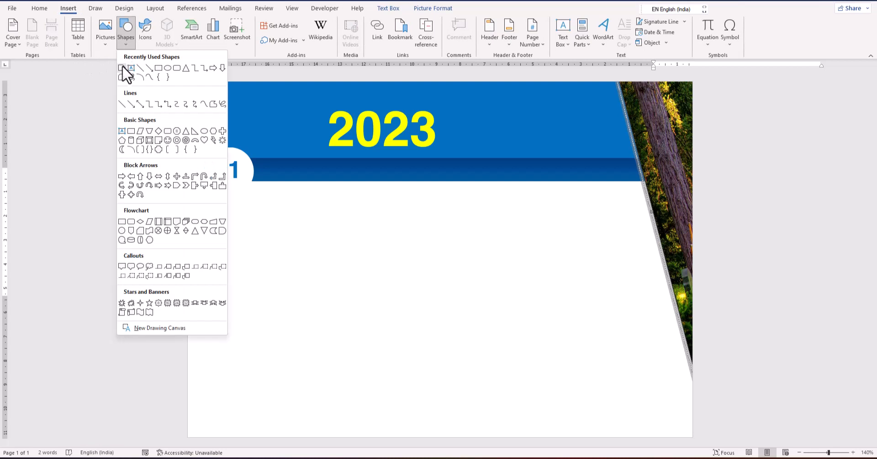
pyautogui.click(129, 68)
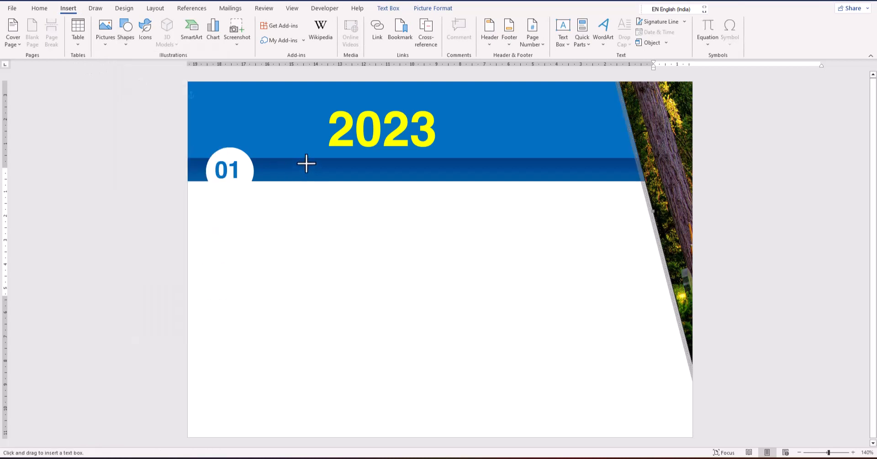
pyautogui.moveTo(306, 162); pyautogui.dragTo(492, 184)
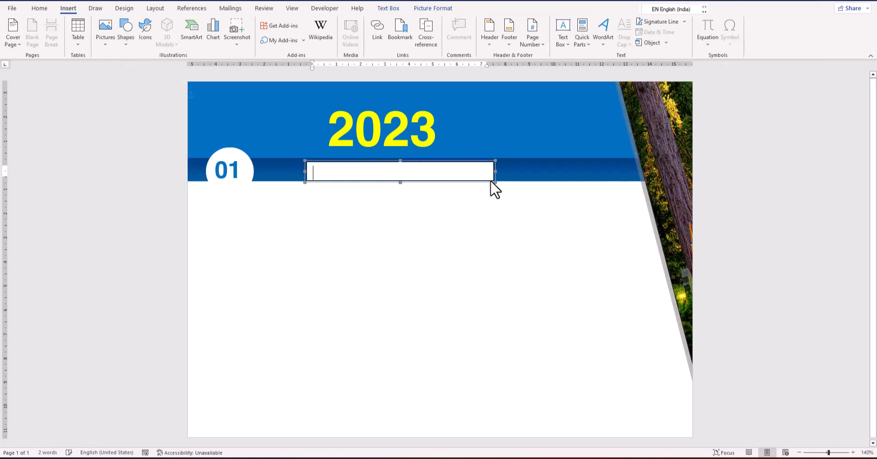
# Enter January in Latin letters in the new text box and centre it
pyautogui.write('श्रंदनंतल')
pyautogui.hotkey('ctrl', 'a')
pyautogui.hotkey('ctrl', 'space')
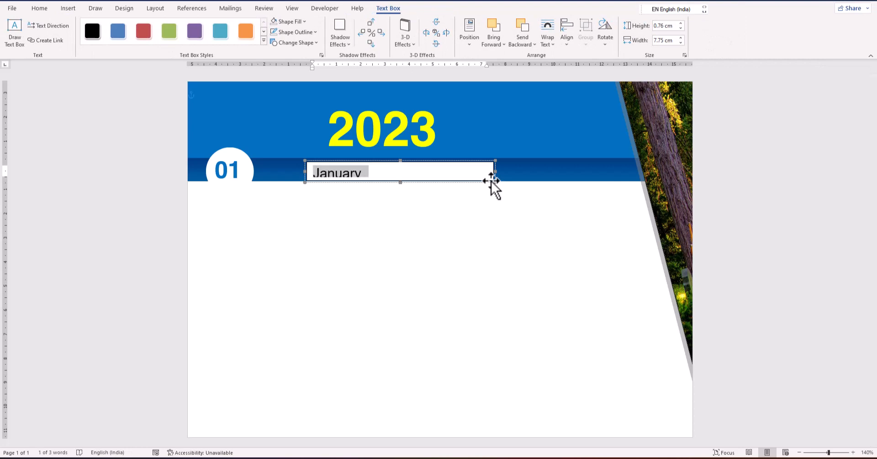
pyautogui.hotkey('ctrl', 'e')
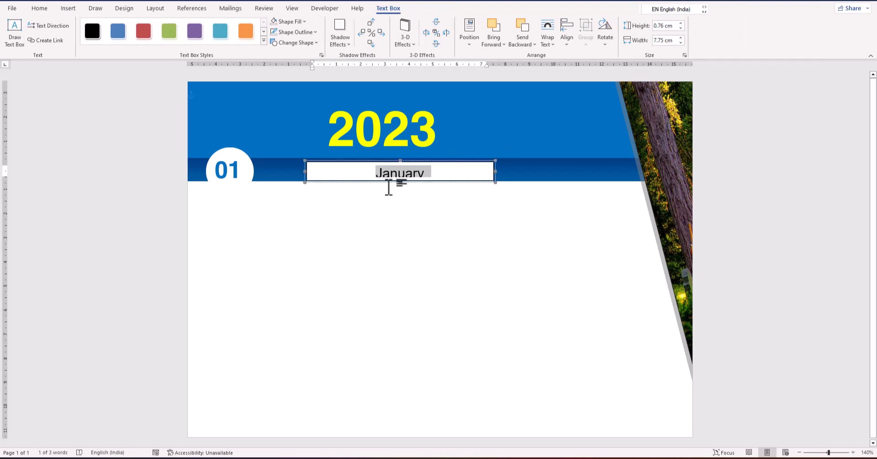
# Reduce the font size of January by three points so that it fits inside its text box
pyautogui.hotkey('ctrl', '[')
pyautogui.hotkey('ctrl', '[')
pyautogui.hotkey('ctrl', '[')
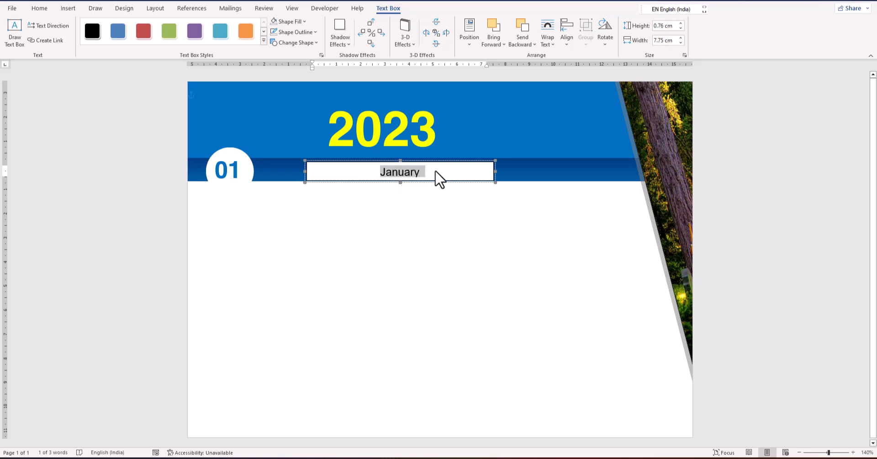
# Extend the January text box upward and downward to a height of about 1.6 cm
pyautogui.keyDown('ctrl'); pyautogui.scroll(5, 435, 172); pyautogui.keyUp('ctrl')
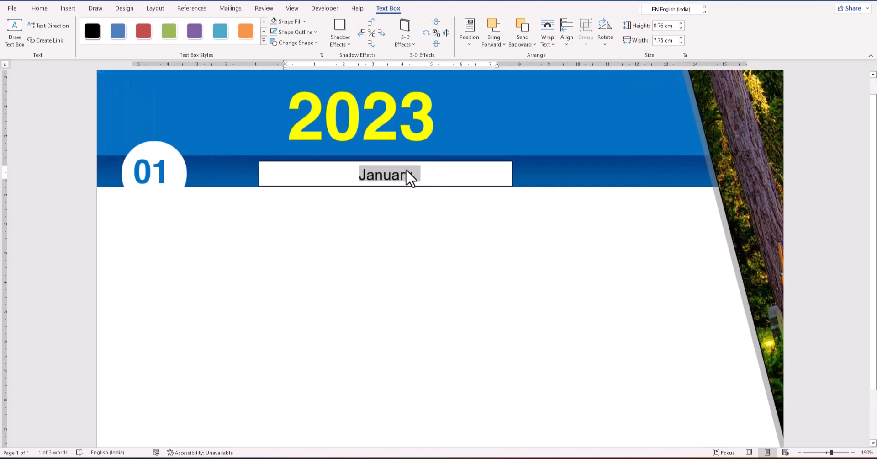
pyautogui.keyDown('ctrl'); pyautogui.scroll(2, 434, 158); pyautogui.keyUp('ctrl')
pyautogui.click(382, 160)
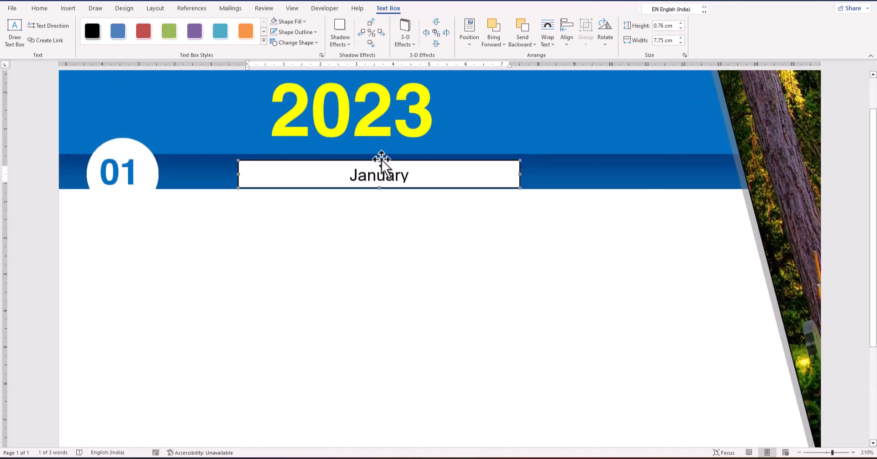
pyautogui.moveTo(379, 160); pyautogui.dragTo(380, 144)
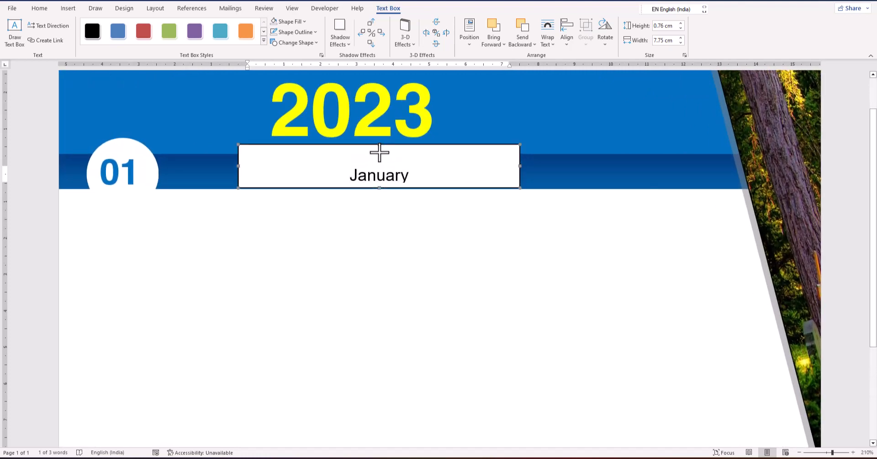
pyautogui.moveTo(380, 188); pyautogui.dragTo(379, 205)
# Set the font of the January text to Helvetica
pyautogui.moveTo(410, 160); pyautogui.dragTo(307, 169)
pyautogui.click(40, 8)
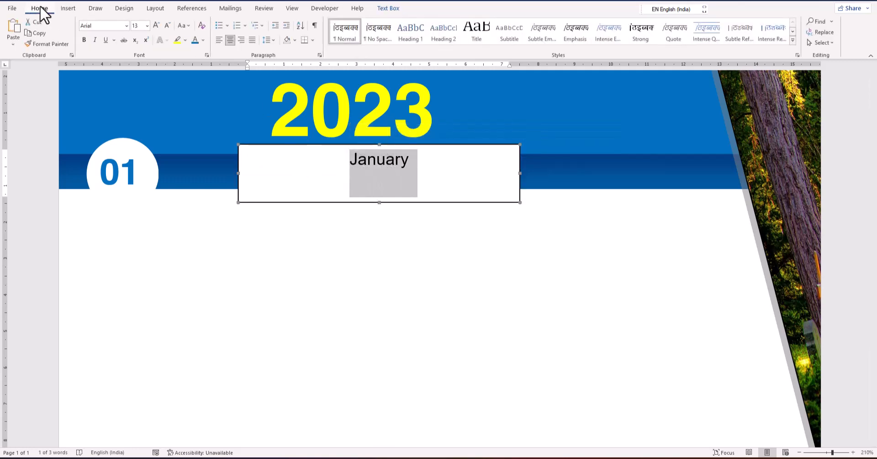
pyautogui.click(127, 25)
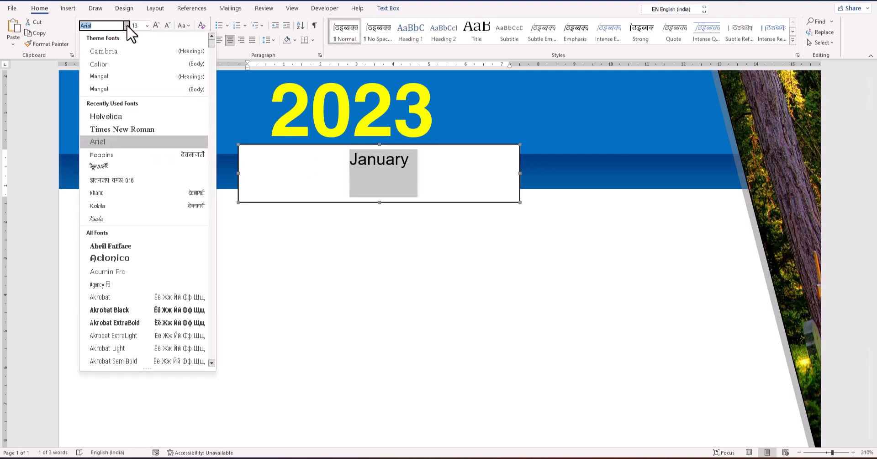
pyautogui.click(107, 117)
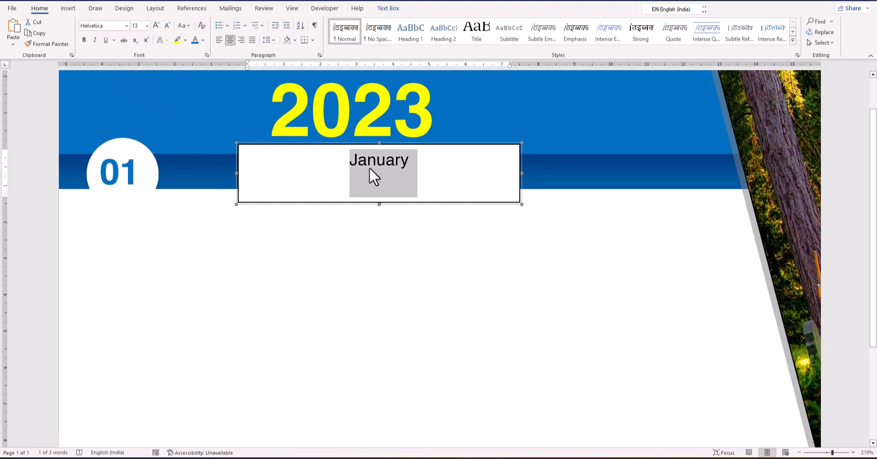
# Remove the fill and the outline of the January text box
pyautogui.click(388, 8)
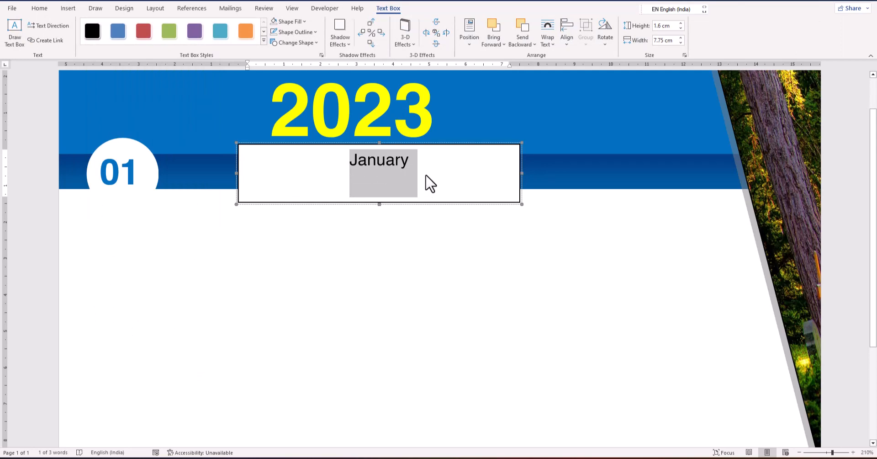
pyautogui.click(454, 145)
pyautogui.click(304, 21)
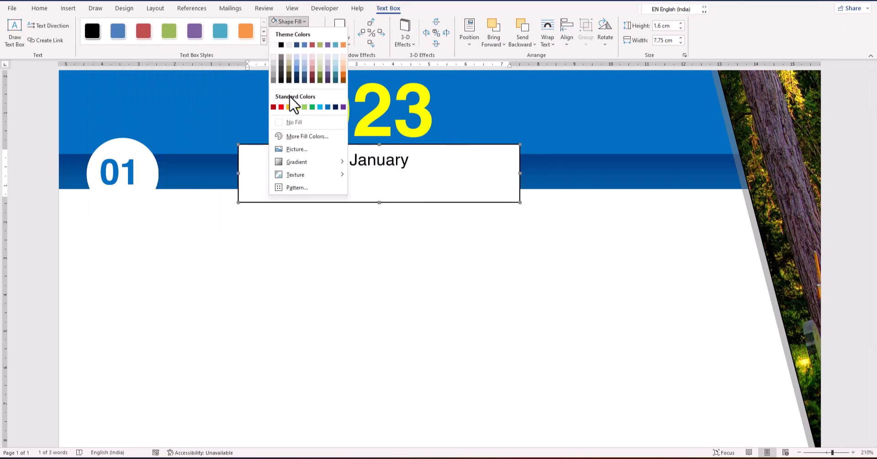
pyautogui.click(291, 121)
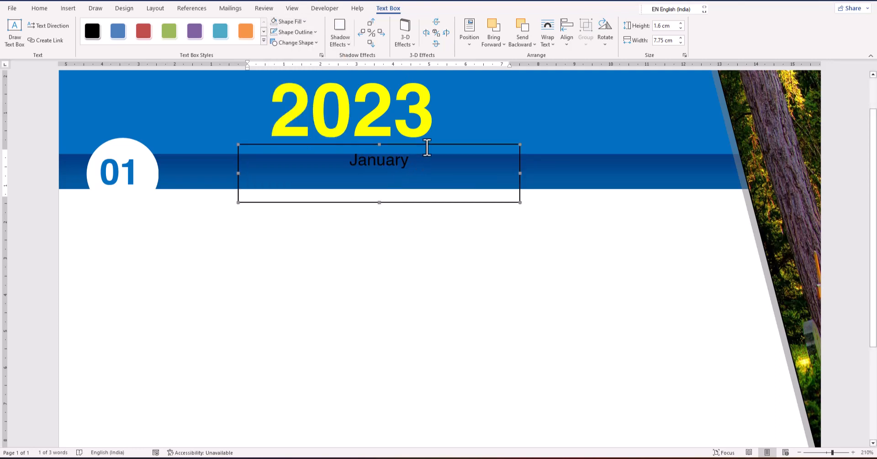
pyautogui.click(297, 31)
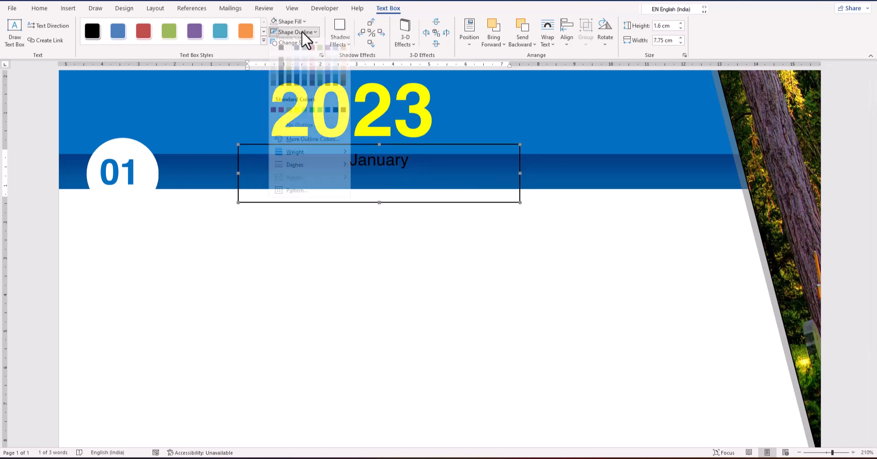
pyautogui.click(299, 131)
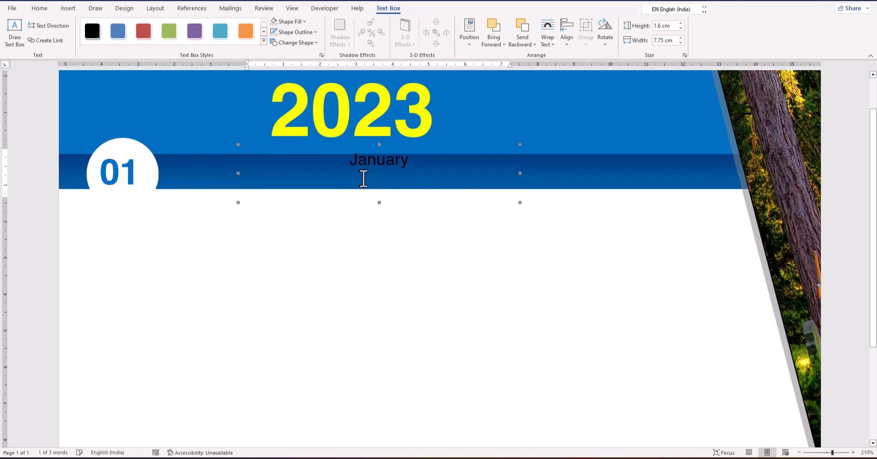
# Change the font colour of January to white
pyautogui.moveTo(354, 159); pyautogui.dragTo(414, 156)
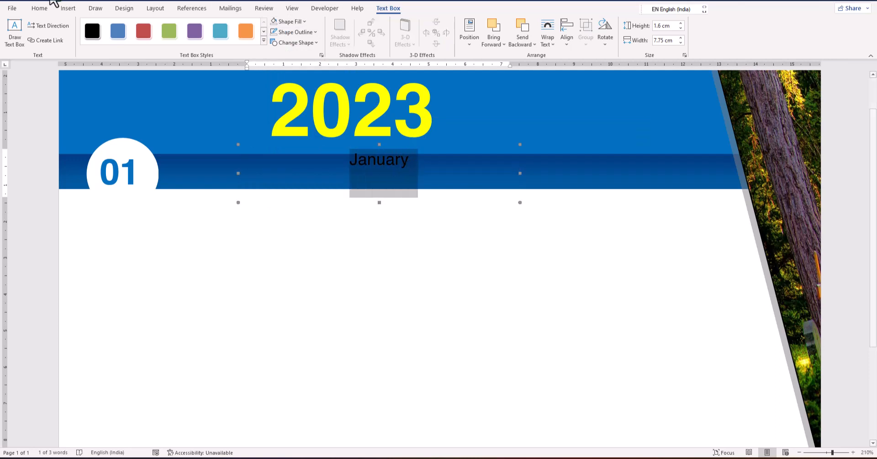
pyautogui.click(39, 9)
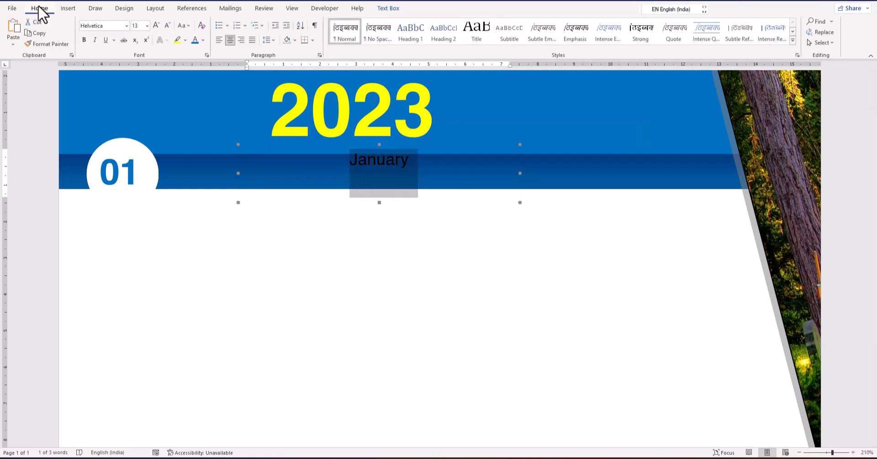
pyautogui.click(203, 40)
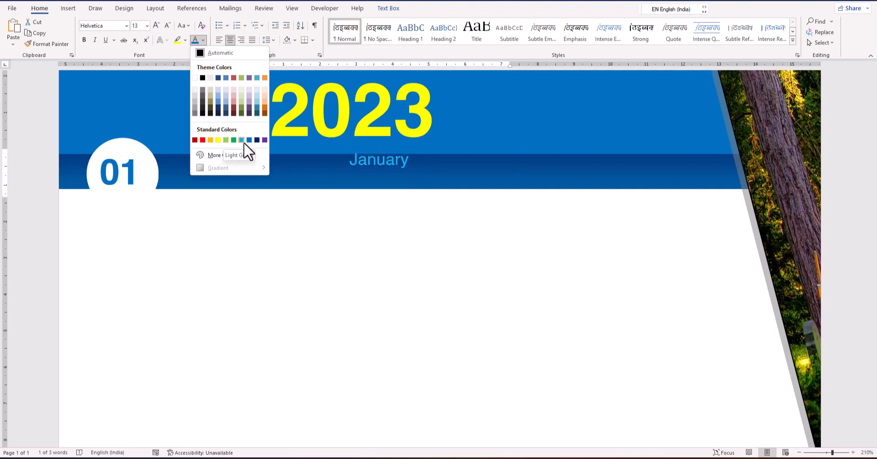
pyautogui.click(196, 78)
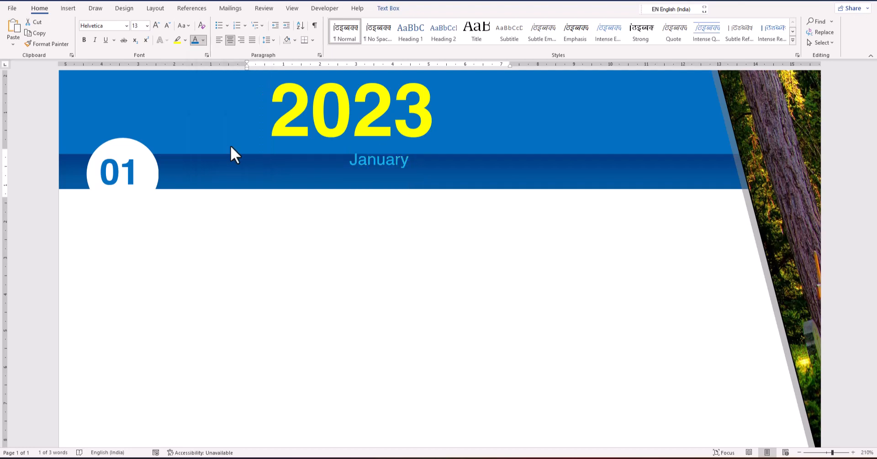
# Move the January text box slightly down and right into the dark blue strip and enlarge its text to 19 pt
pyautogui.moveTo(410, 142); pyautogui.dragTo(421, 155)
pyautogui.moveTo(421, 182); pyautogui.dragTo(359, 176)
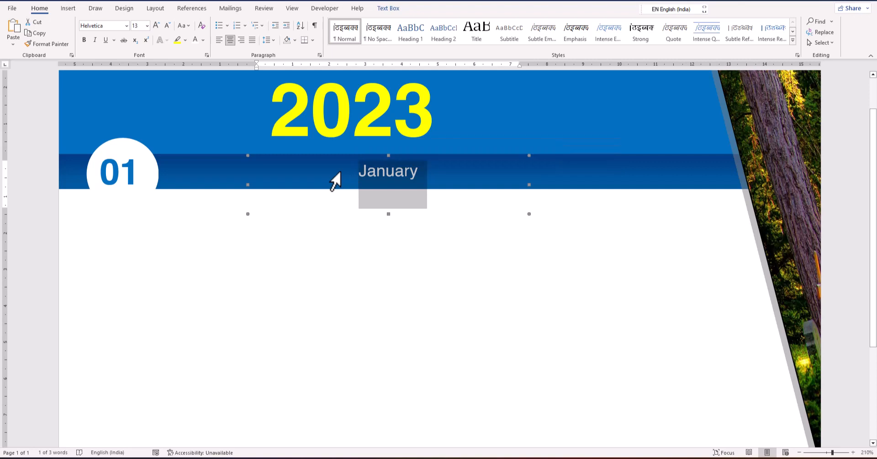
pyautogui.hotkey('ctrl', ']')
pyautogui.hotkey('ctrl', ']')
pyautogui.hotkey('ctrl', ']')
pyautogui.hotkey('ctrl', ']')
pyautogui.hotkey('ctrl', ']')
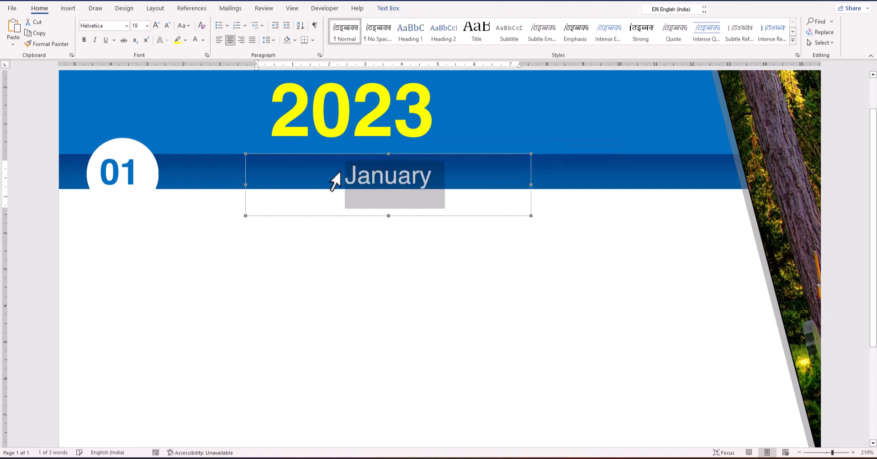
# Nudge the January text box up and slightly right so the month name sits vertically centred in the dark blue strip
pyautogui.click(425, 154)
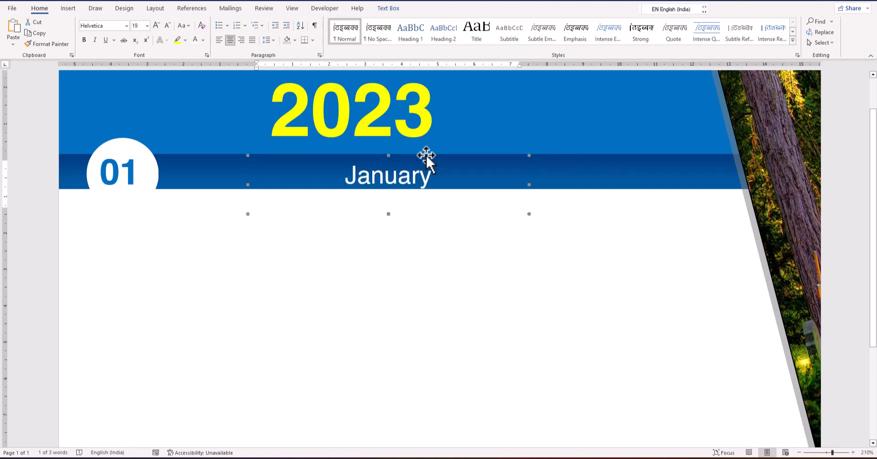
pyautogui.hotkey('ctrl', 'Up')
pyautogui.hotkey('ctrl', 'Up')
pyautogui.hotkey('ctrl', 'Up')
pyautogui.hotkey('ctrl', 'Up')
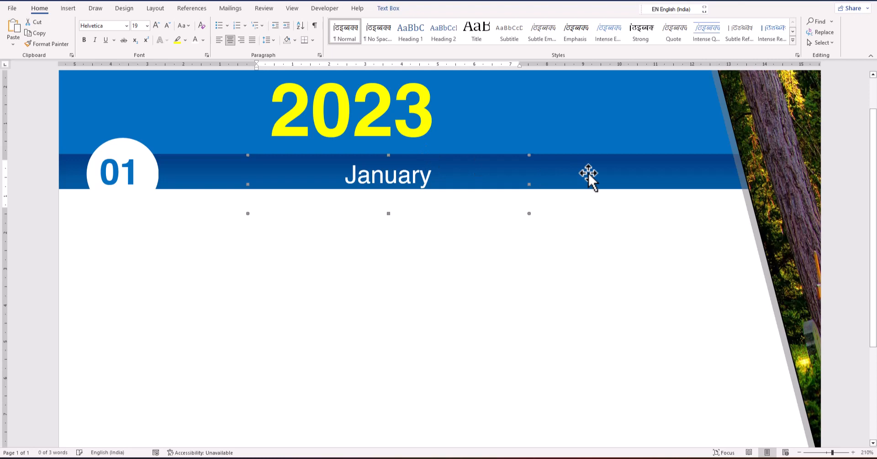
pyautogui.hotkey('ctrl', 'Up')
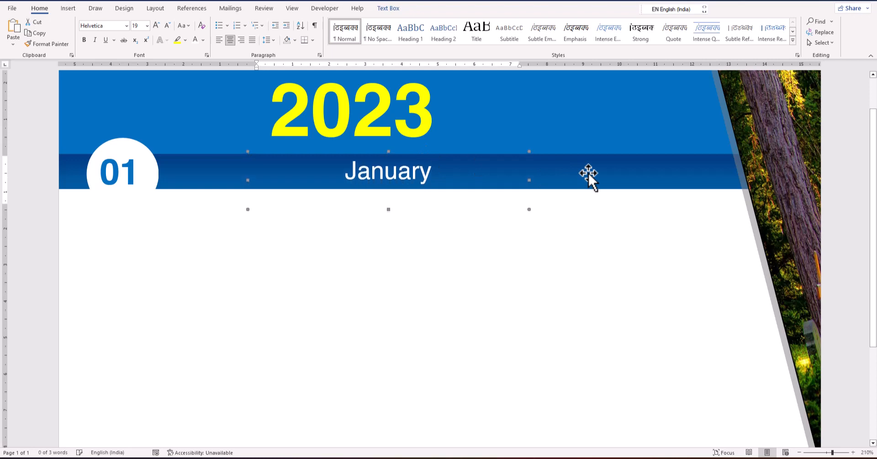
pyautogui.hotkey('ctrl', 'Left')
pyautogui.hotkey('ctrl', 'Right')
pyautogui.hotkey('ctrl', 'Right')
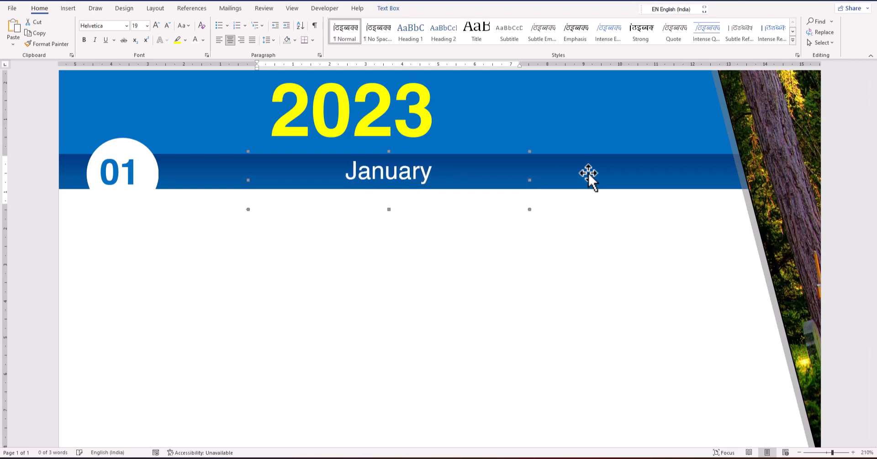
pyautogui.hotkey('ctrl', 'Up')
pyautogui.hotkey('ctrl', 'Up')
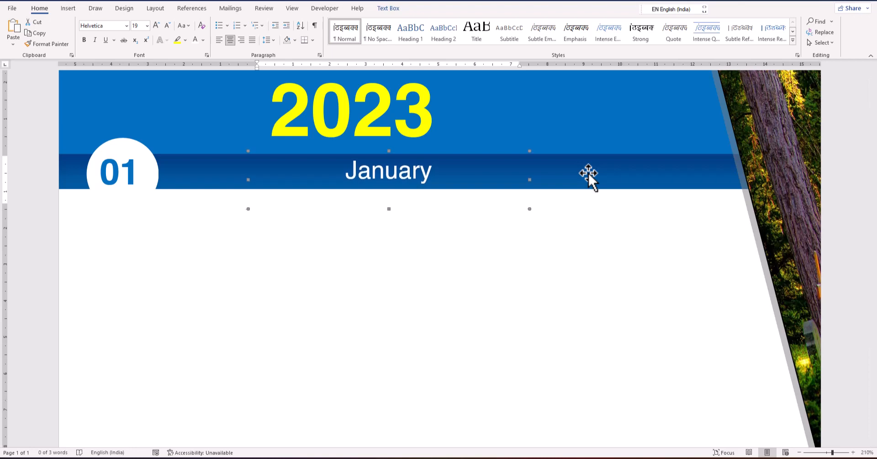
pyautogui.click(371, 247)
pyautogui.scroll(-8, 371, 246)
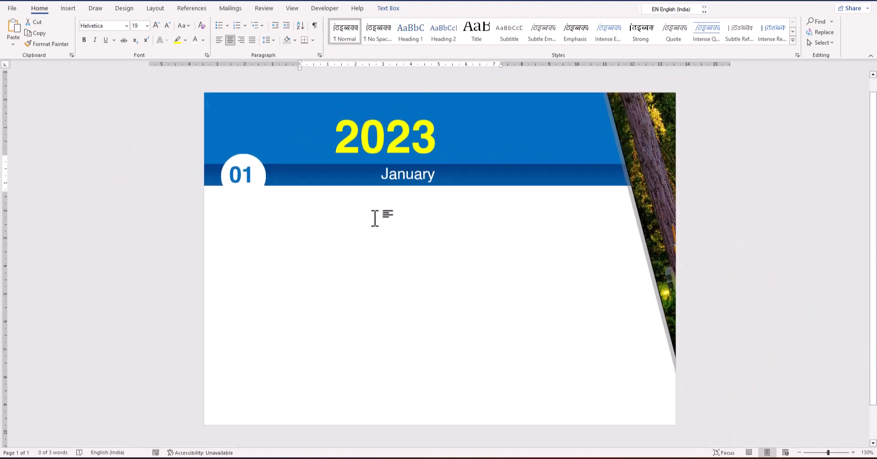
pyautogui.scroll(-1, 375, 218)
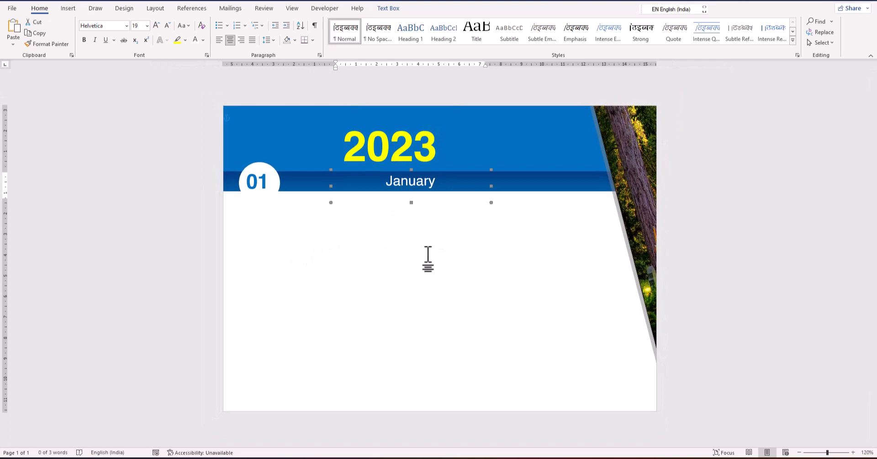
# Check the weekday layout of January 2023 in the system calendar
pyautogui.click(68, 9)
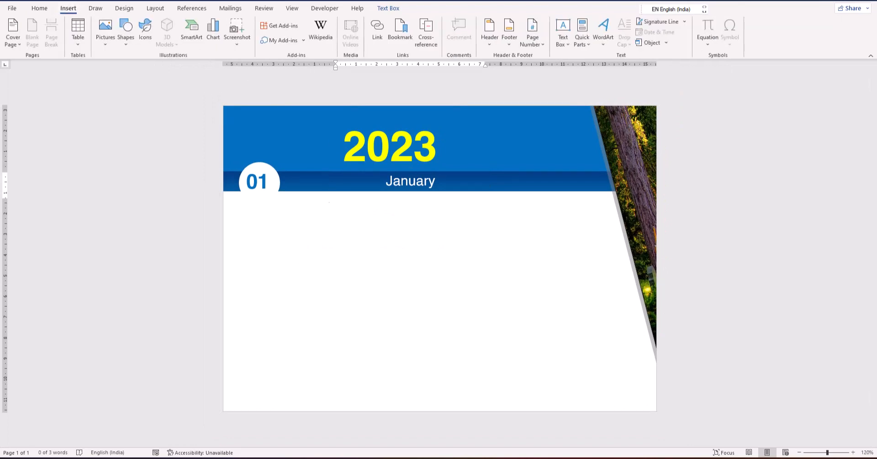
pyautogui.click(859, 457)
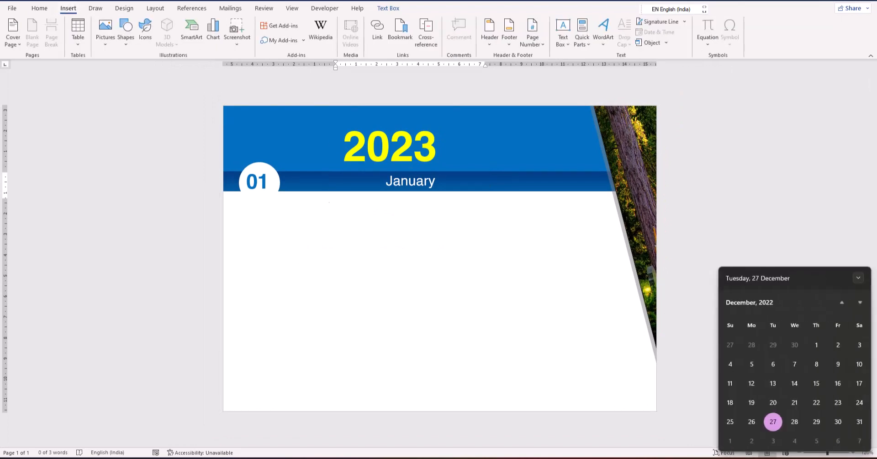
pyautogui.click(860, 302)
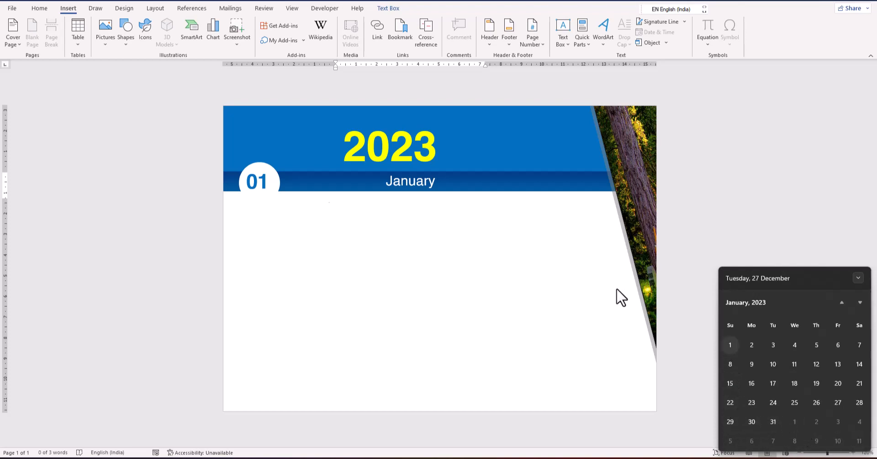
# Insert a table with seven columns and six rows into the page body
pyautogui.click(82, 40)
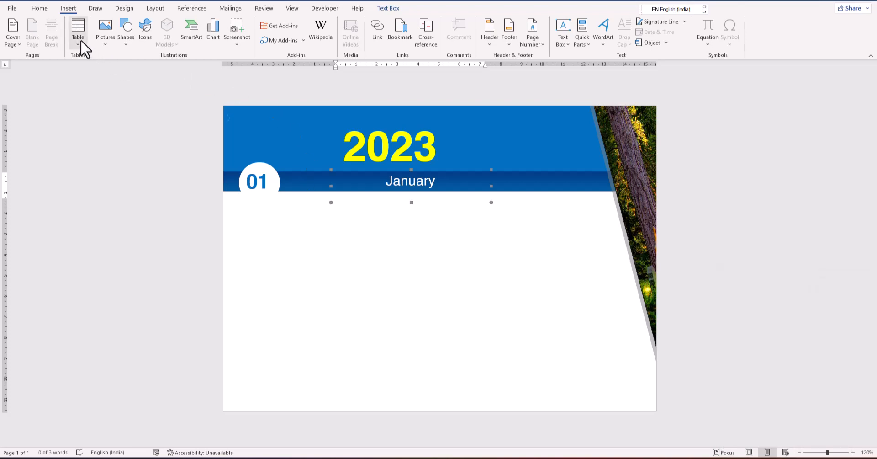
pyautogui.click(76, 41)
pyautogui.click(308, 245)
pyautogui.click(308, 246)
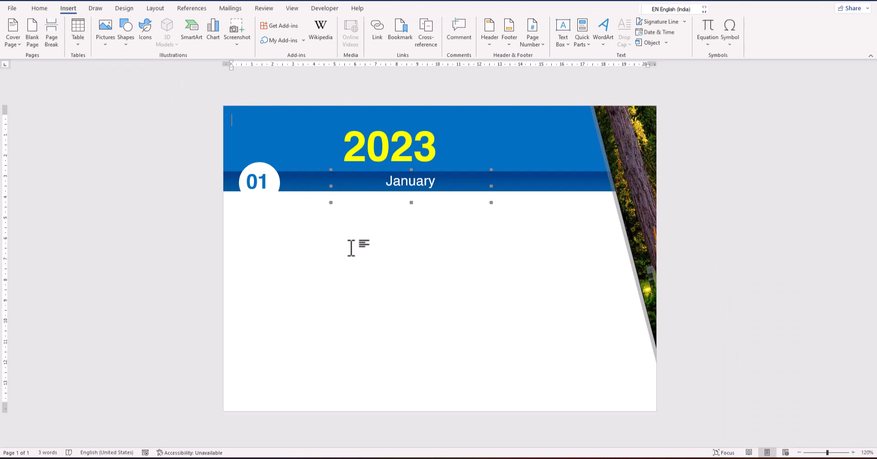
pyautogui.click(71, 36)
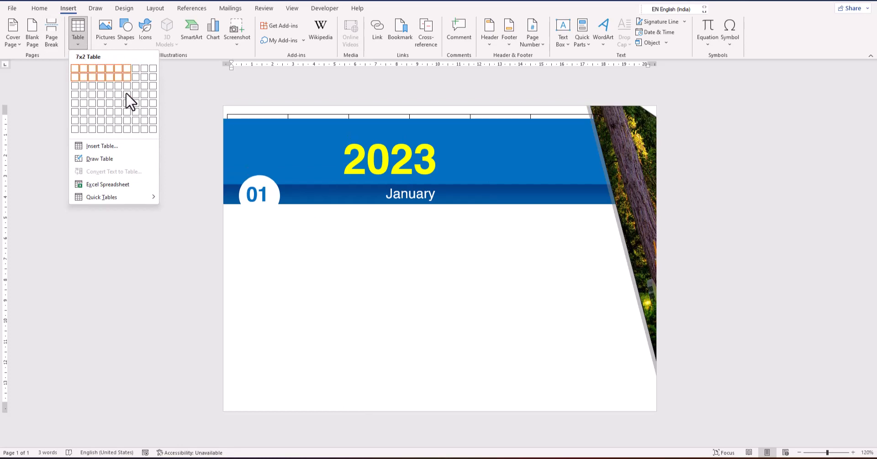
pyautogui.click(127, 117)
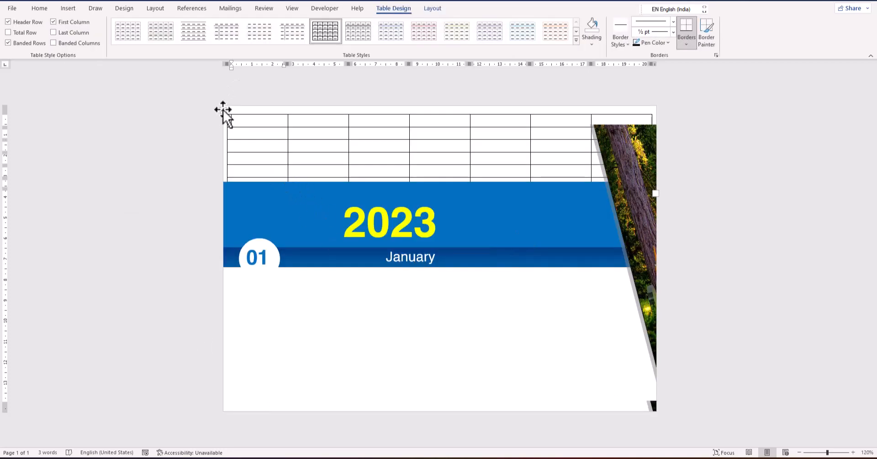
# Move the table below the blue header and resize it to about 13 cm wide with taller rows, clear of the picture triangle
pyautogui.moveTo(223, 110); pyautogui.dragTo(229, 279)
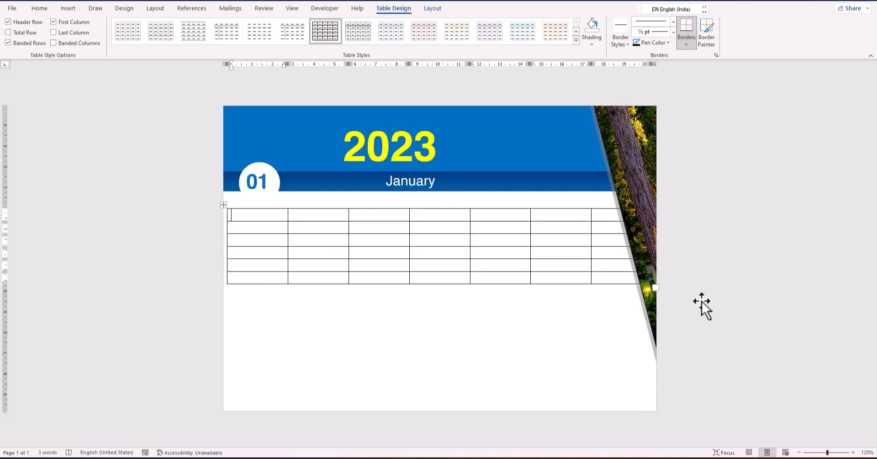
pyautogui.moveTo(653, 291); pyautogui.dragTo(371, 292)
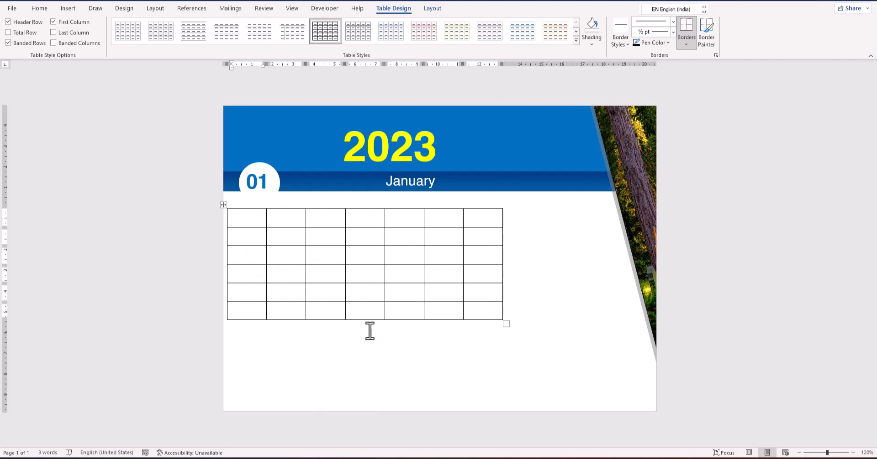
# Enter the weekday headings SUN, MON, TUE, WED, THU, FRI and SAT across the table's first row
pyautogui.keyDown('ctrl'); pyautogui.scroll(2, 295, 272); pyautogui.keyUp('ctrl')
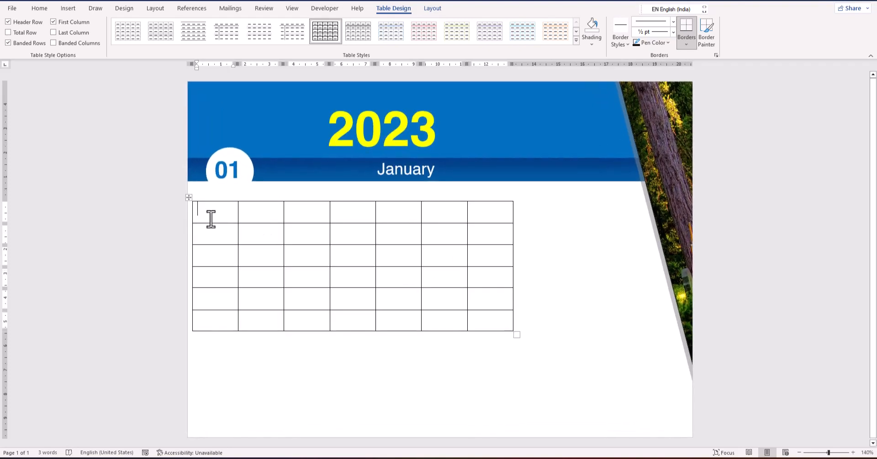
pyautogui.moveTo(210, 210); pyautogui.dragTo(485, 317)
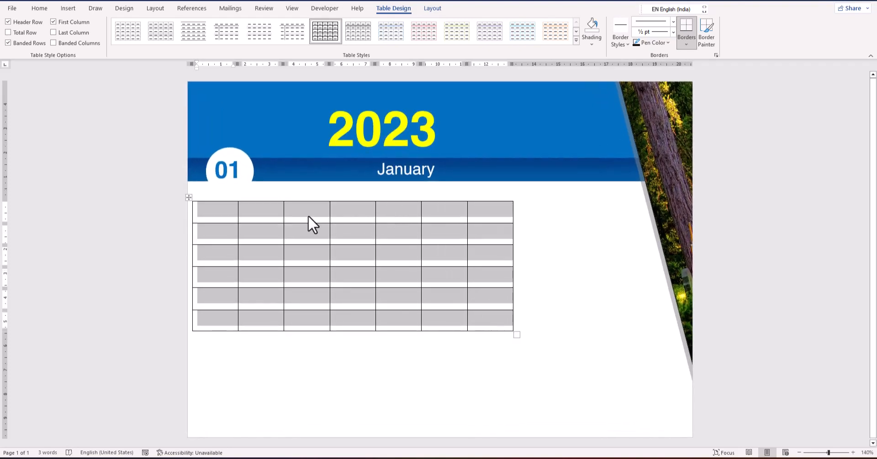
pyautogui.click(204, 215)
pyautogui.write('SU')
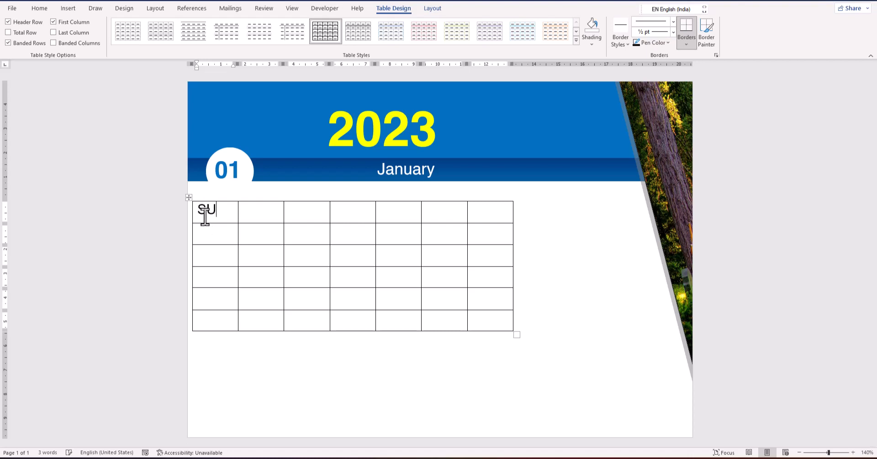
pyautogui.write('N MON')
pyautogui.press('Tab')
pyautogui.write('TUE')
pyautogui.press('Tab')
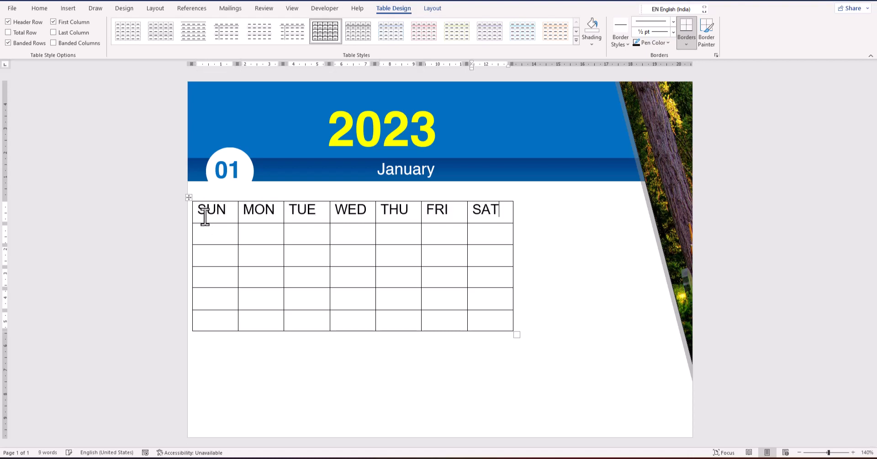
# Centre the contents of all table cells horizontally and vertically, and set their font to Helvetica
pyautogui.moveTo(201, 211); pyautogui.dragTo(263, 211)
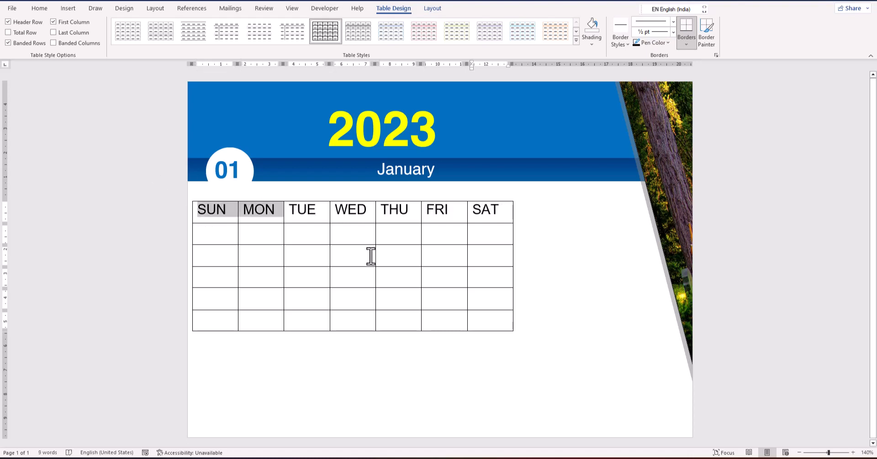
pyautogui.moveTo(370, 255); pyautogui.dragTo(505, 322)
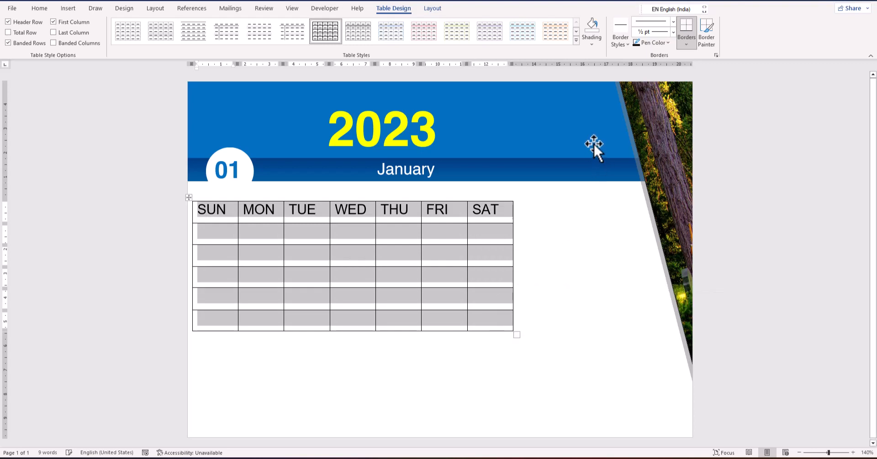
pyautogui.click(439, 8)
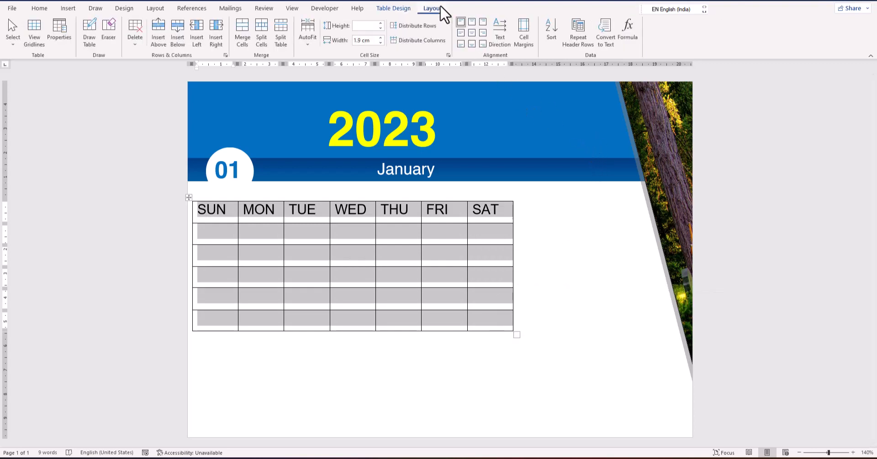
pyautogui.click(471, 32)
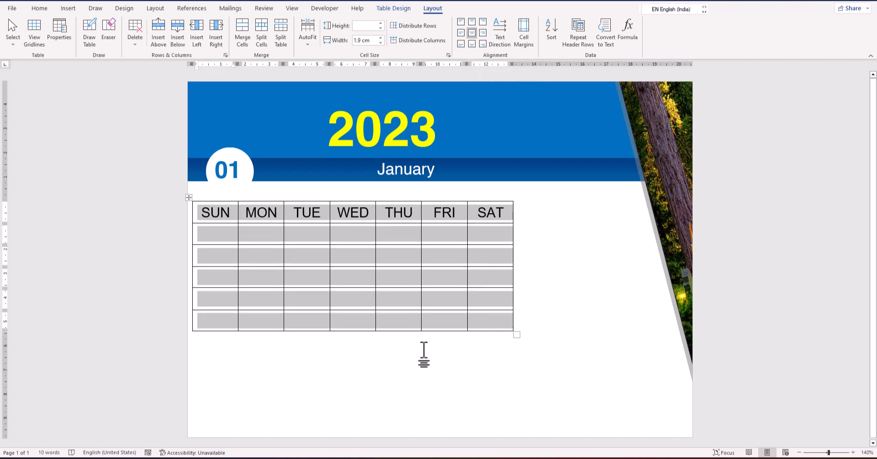
pyautogui.hotkey('ctrl', 'b')
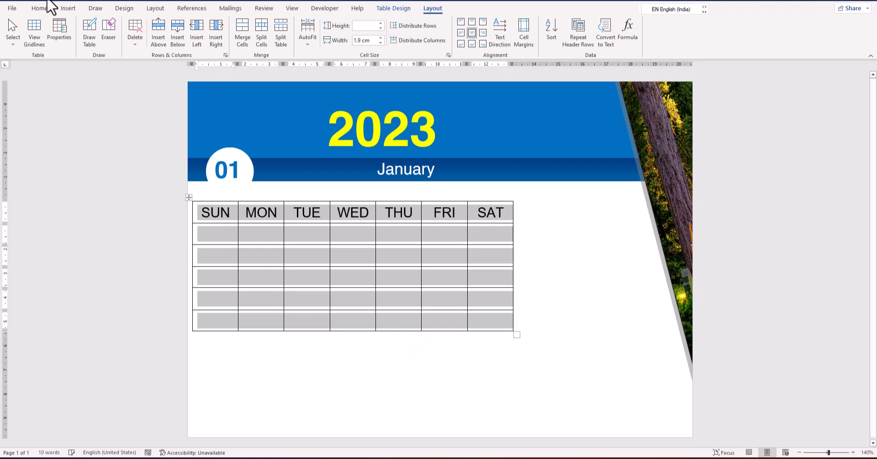
pyautogui.click(39, 8)
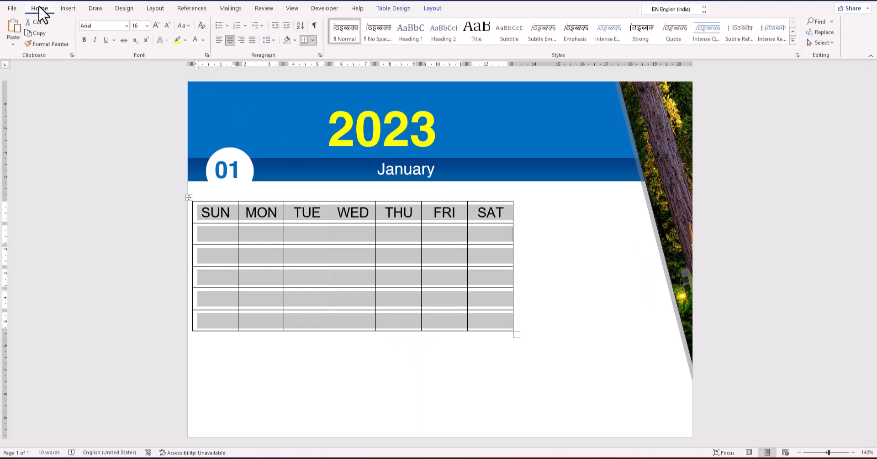
pyautogui.click(127, 26)
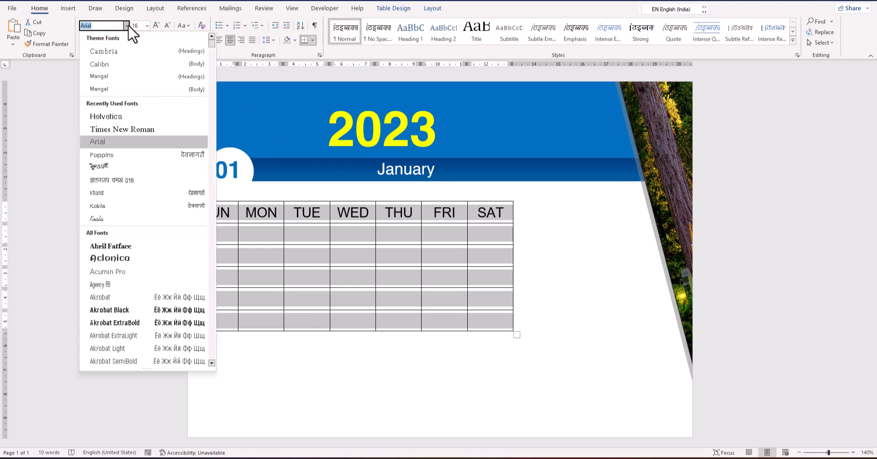
pyautogui.click(106, 118)
# Fill the table with the dates 1 to 31 in sequence, starting with 1 in the cell below SUN
pyautogui.click(212, 240)
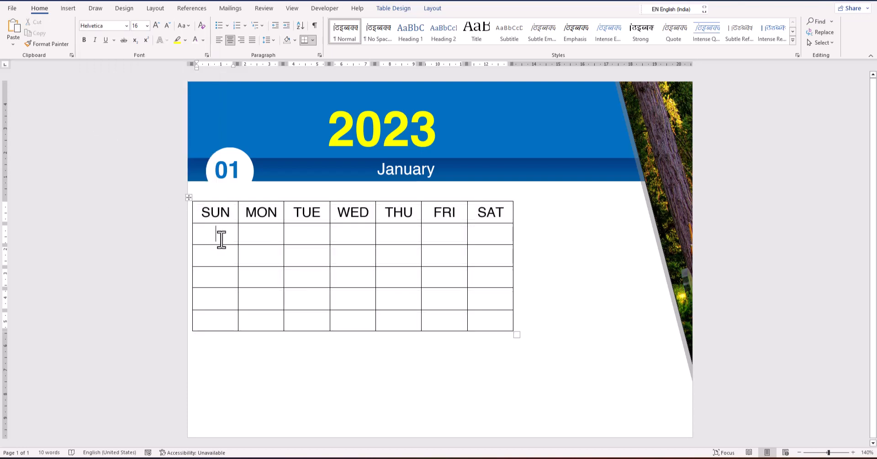
pyautogui.write('1')
pyautogui.press('Tab')
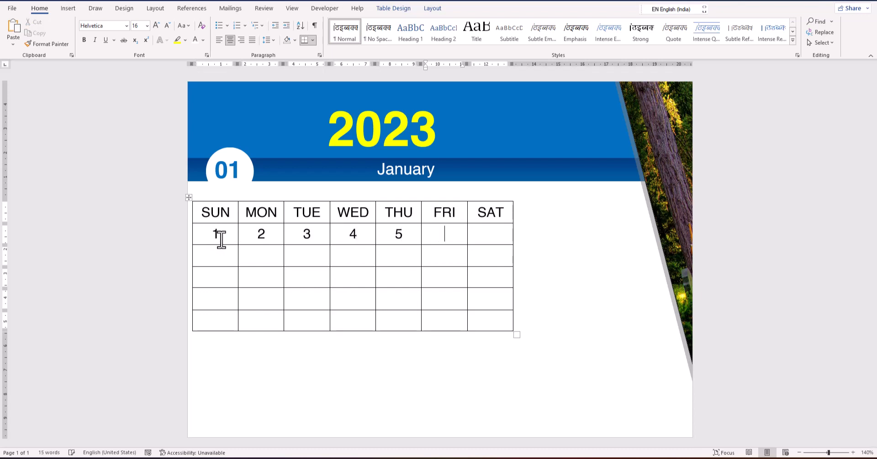
pyautogui.write('7\t8\t9\t10\t11\t12\t13\t14\t15\t16\t17\t18\t19')
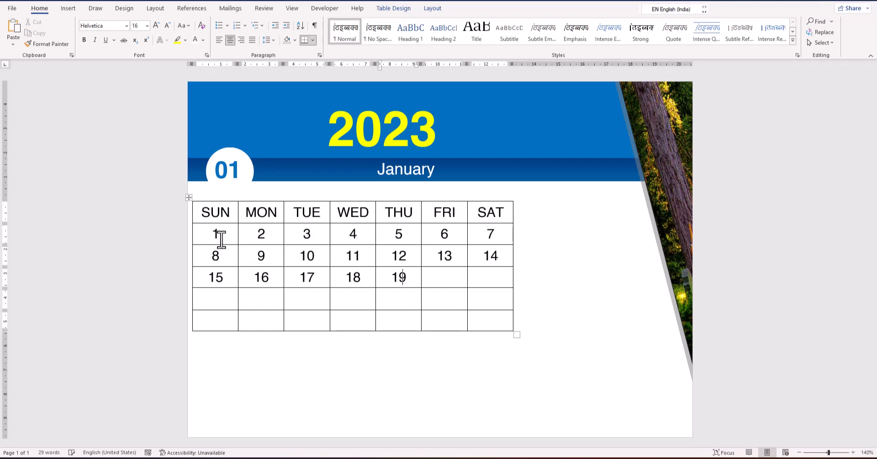
pyautogui.write('\t20\t21\t22\t23\t24\t25\t26\t27\t28\t29\t30')
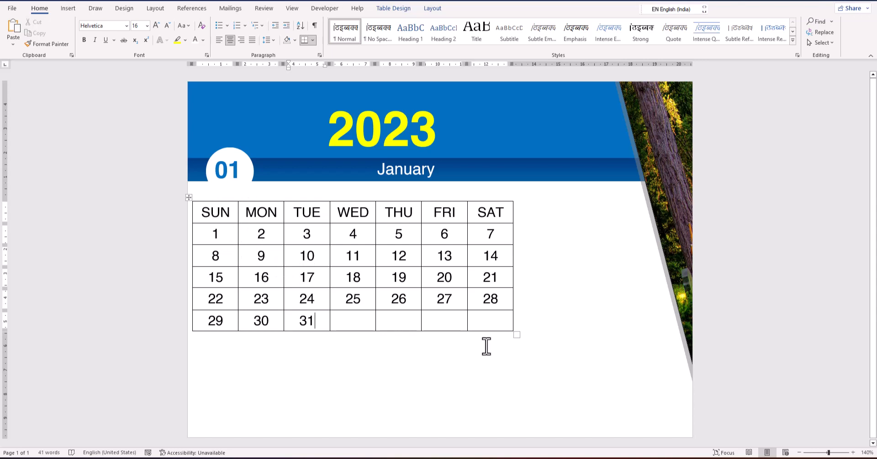
# Enlarge the table to about 15.6 cm wide, positioned slightly lower on the page, with a weekday row shorter than the date rows
pyautogui.moveTo(517, 334); pyautogui.dragTo(568, 404)
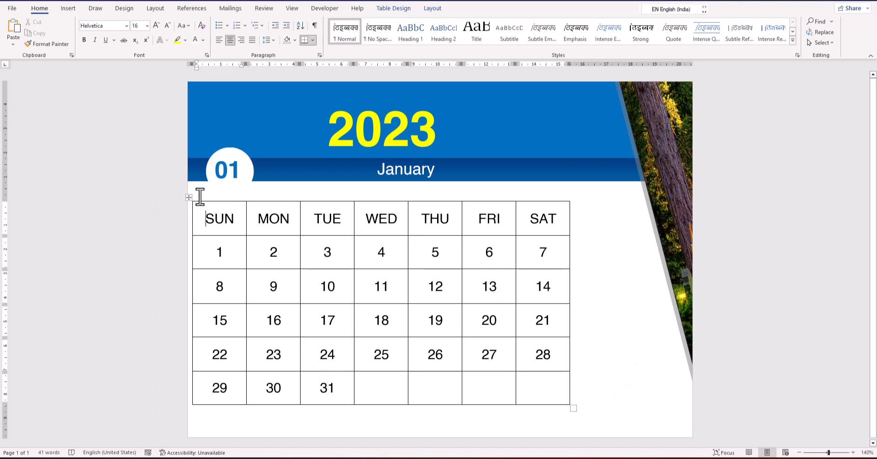
pyautogui.moveTo(190, 197); pyautogui.dragTo(210, 200)
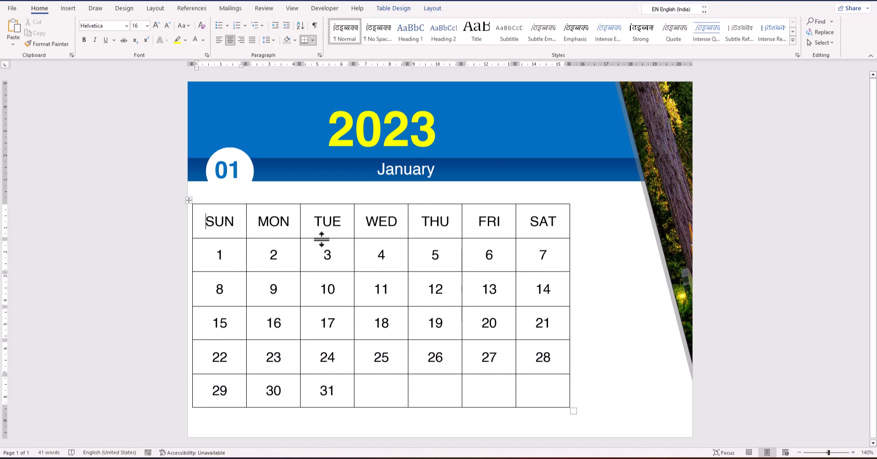
pyautogui.moveTo(321, 238); pyautogui.dragTo(333, 225)
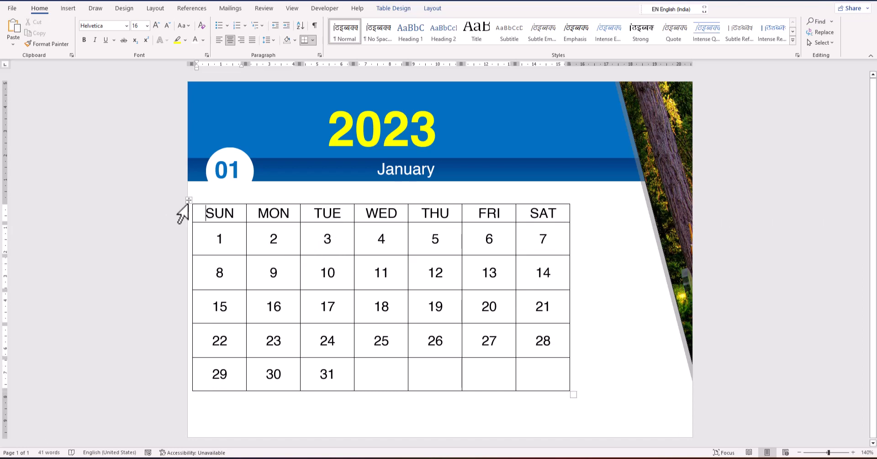
# Try a list table style with a black header and grey banding on the whole table, and undo it
pyautogui.click(188, 200)
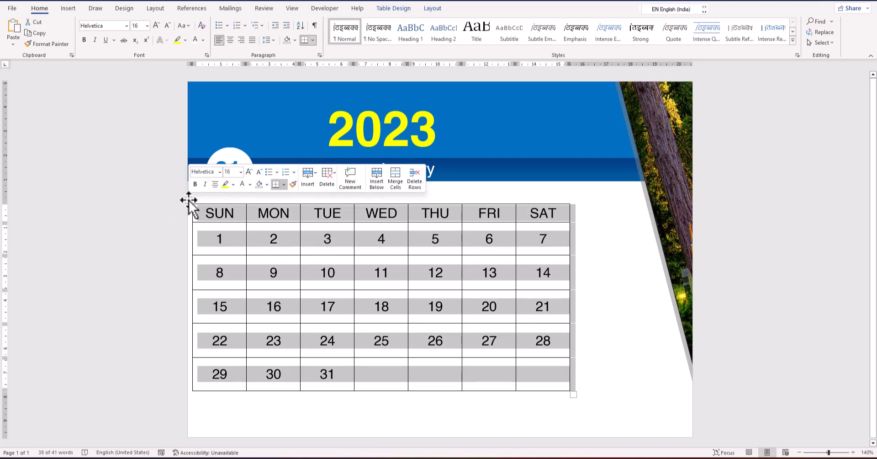
pyautogui.click(401, 10)
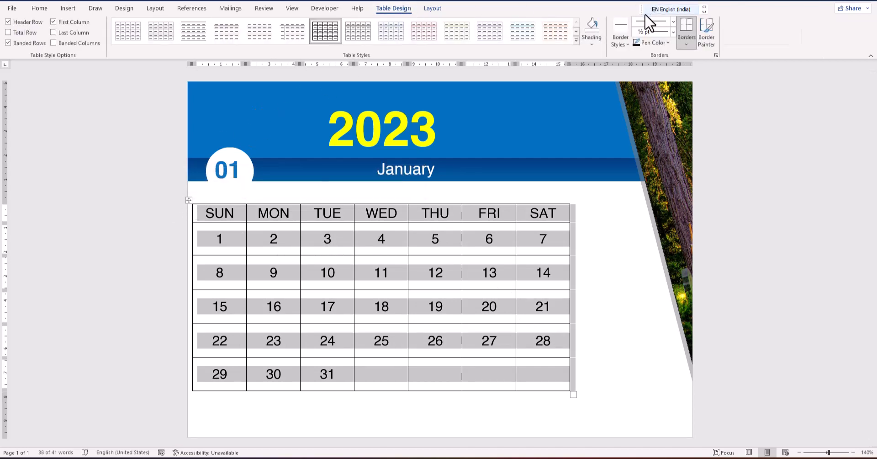
pyautogui.click(576, 40)
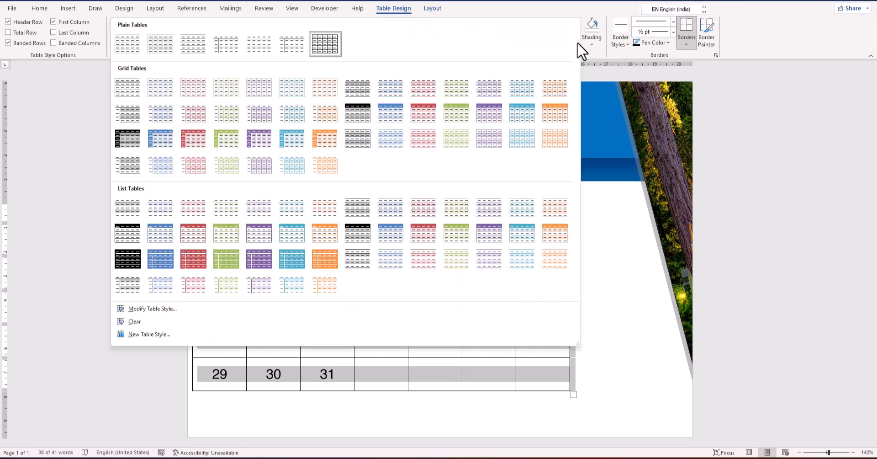
pyautogui.click(368, 235)
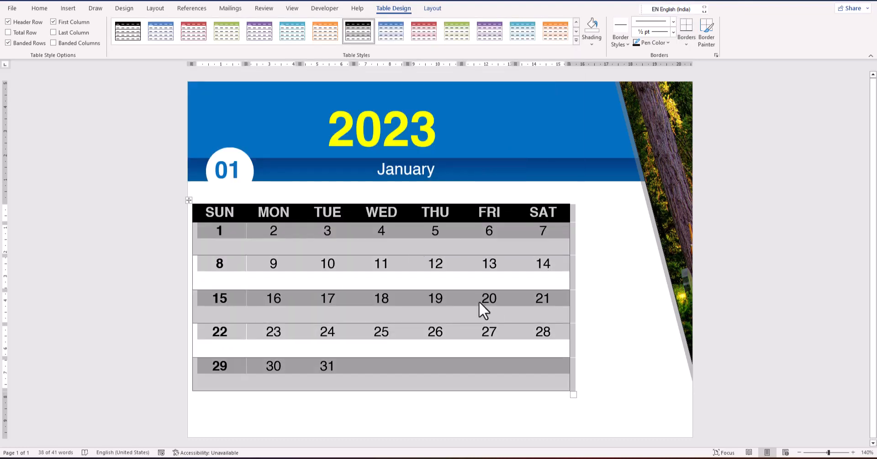
pyautogui.hotkey('ctrl', 'z')
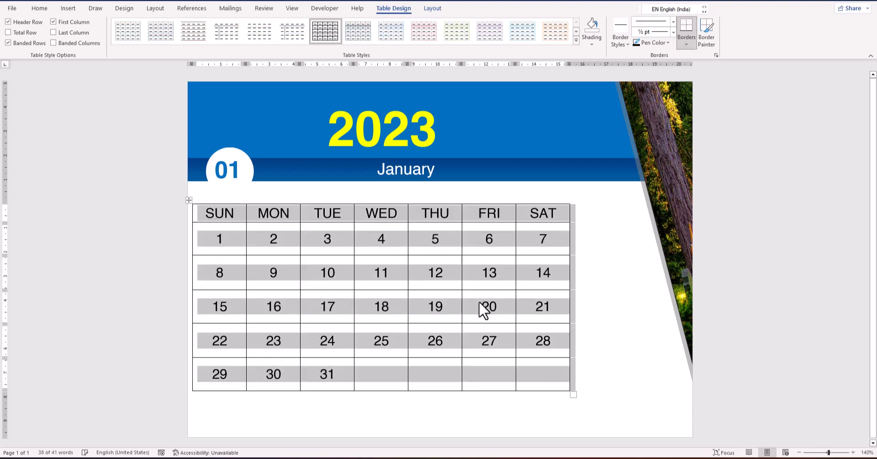
# Remove all borders from the date table and enlarge it slightly to about 15.9 cm wide
pyautogui.click(41, 9)
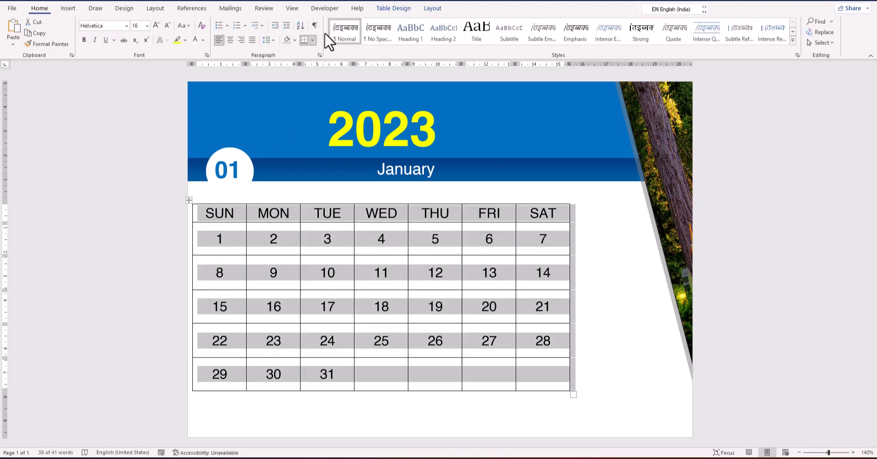
pyautogui.click(313, 40)
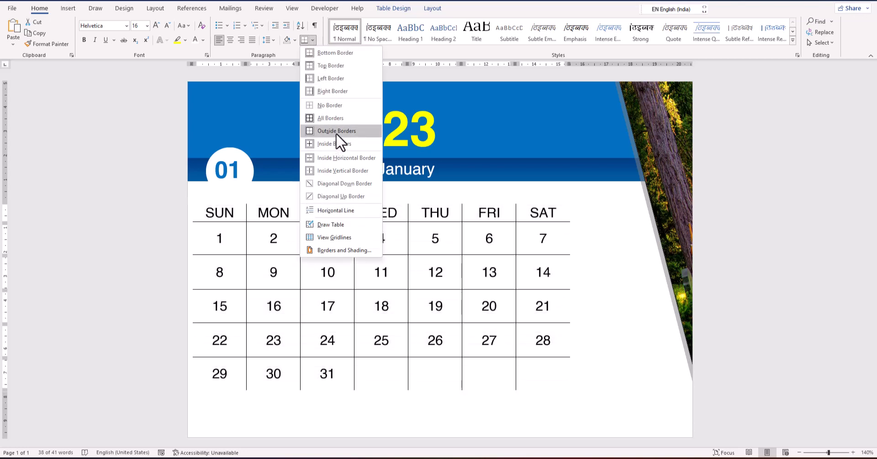
pyautogui.click(334, 108)
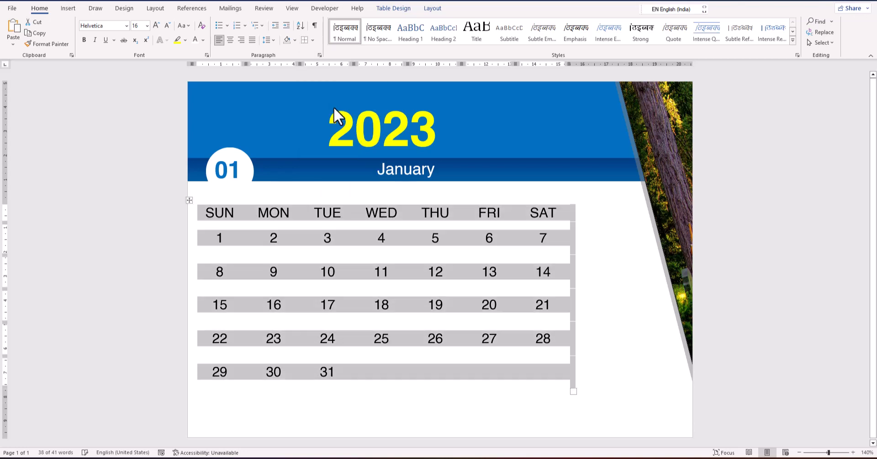
pyautogui.click(189, 199)
pyautogui.moveTo(189, 200); pyautogui.dragTo(193, 199)
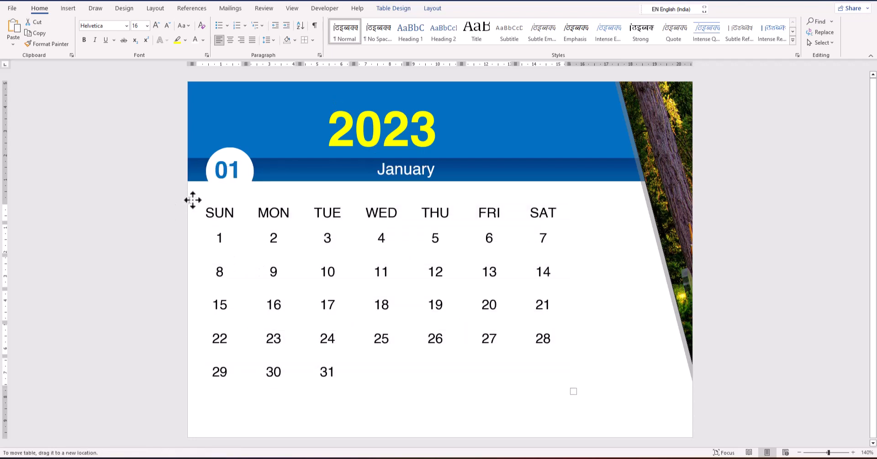
pyautogui.moveTo(573, 391); pyautogui.dragTo(577, 399)
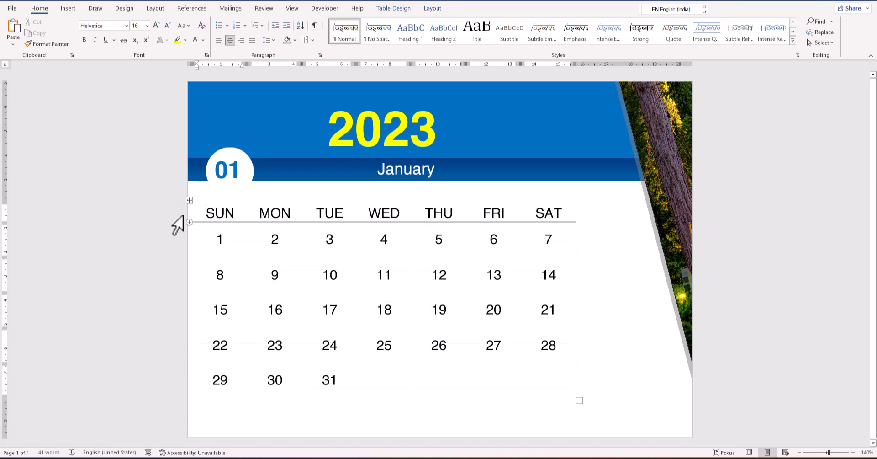
# Add inside vertical borders between all seven columns of the date table
pyautogui.click(189, 200)
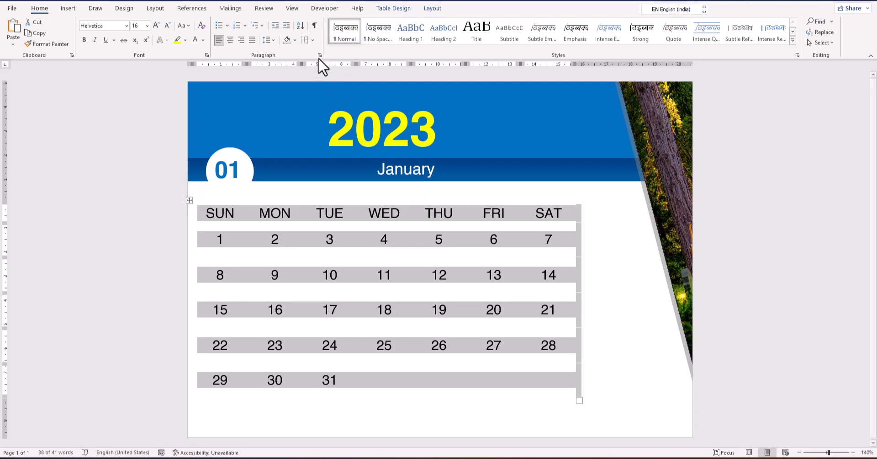
pyautogui.click(312, 40)
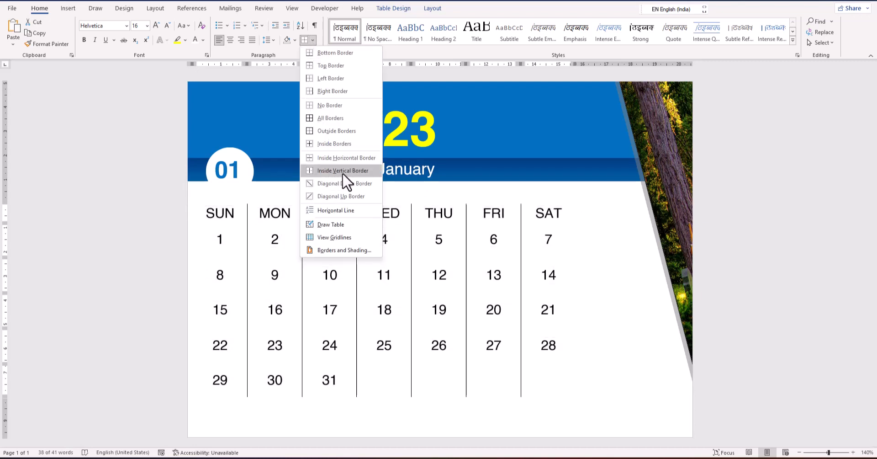
pyautogui.click(368, 171)
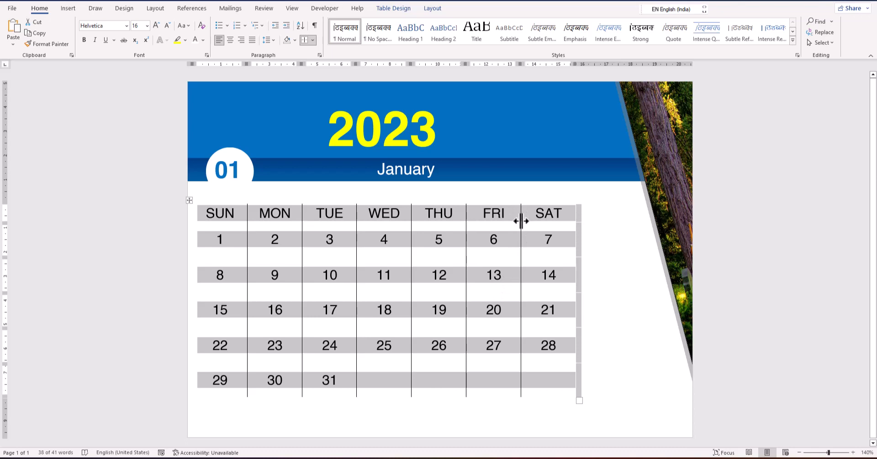
# Replace the solid lines between the date table's columns with dashed ½ pt inside vertical borders
pyautogui.click(432, 9)
pyautogui.click(392, 9)
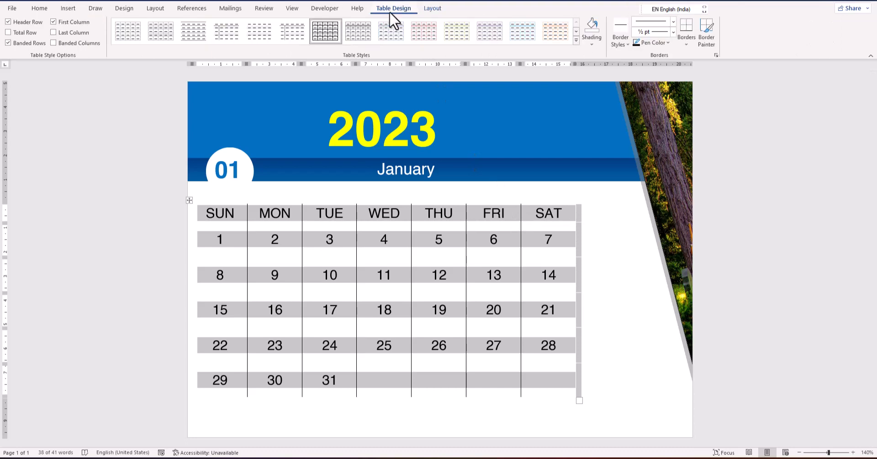
pyautogui.click(673, 20)
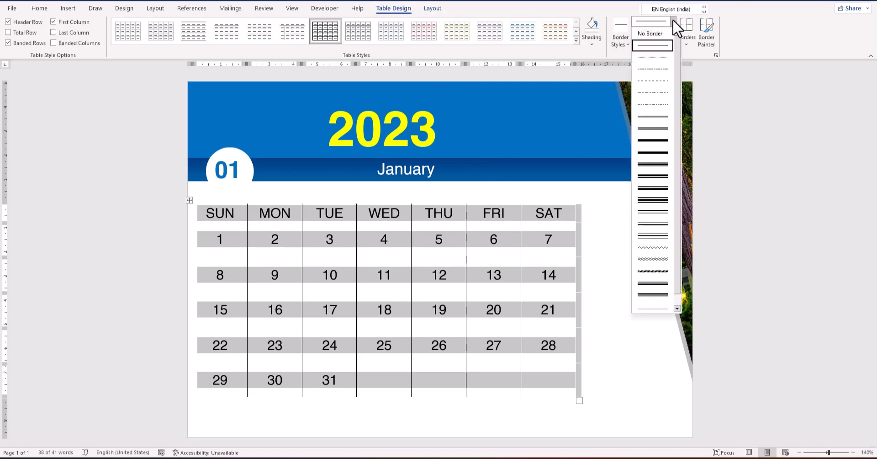
pyautogui.click(654, 69)
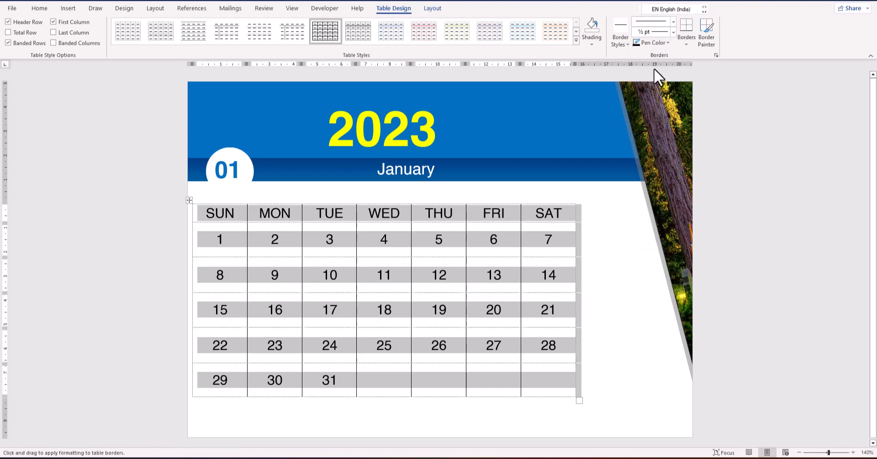
pyautogui.click(687, 44)
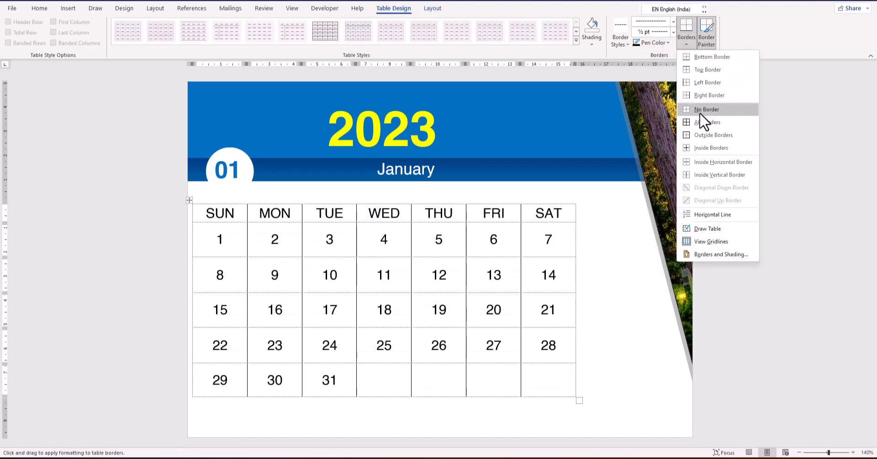
pyautogui.click(700, 111)
pyautogui.click(685, 44)
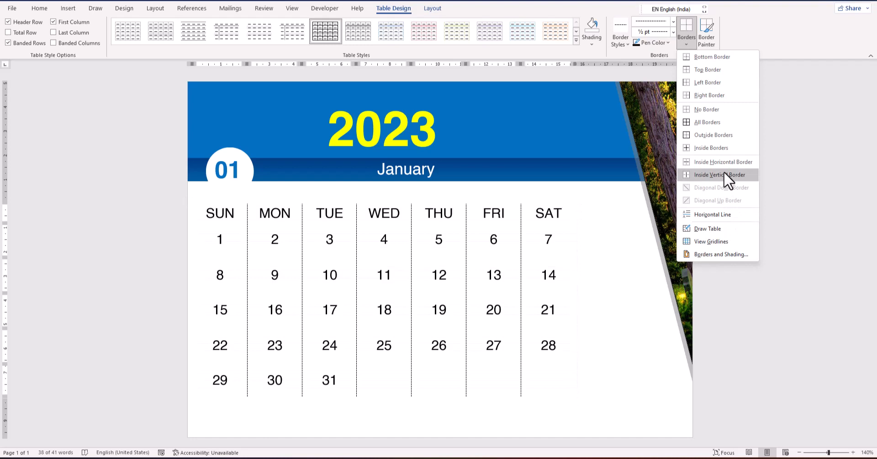
pyautogui.click(724, 173)
# Clear the table's borders and reapply the dashed inside vertical borders at a 1 pt weight
pyautogui.click(673, 31)
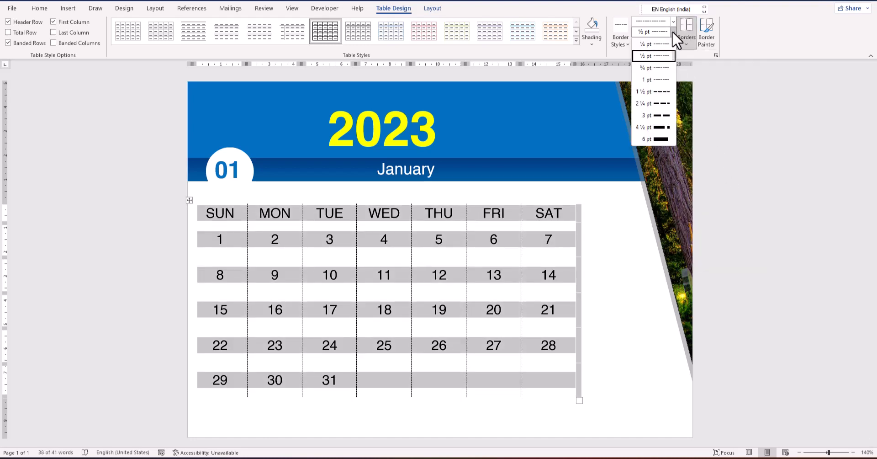
pyautogui.click(658, 81)
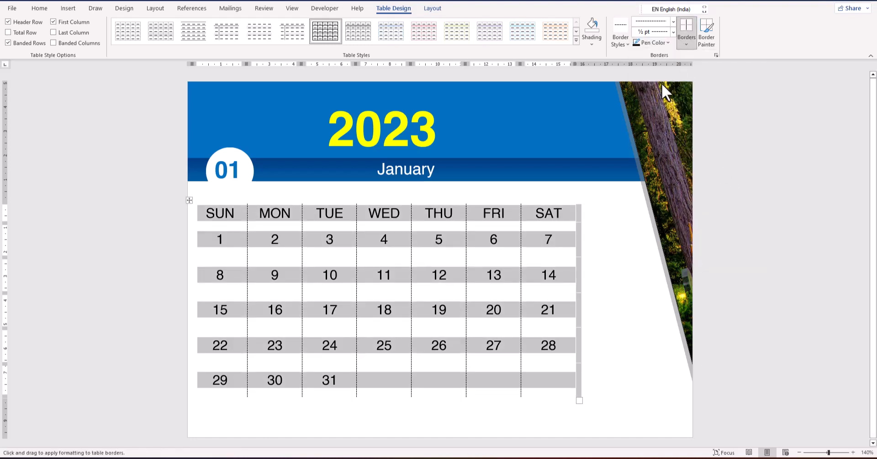
pyautogui.click(687, 43)
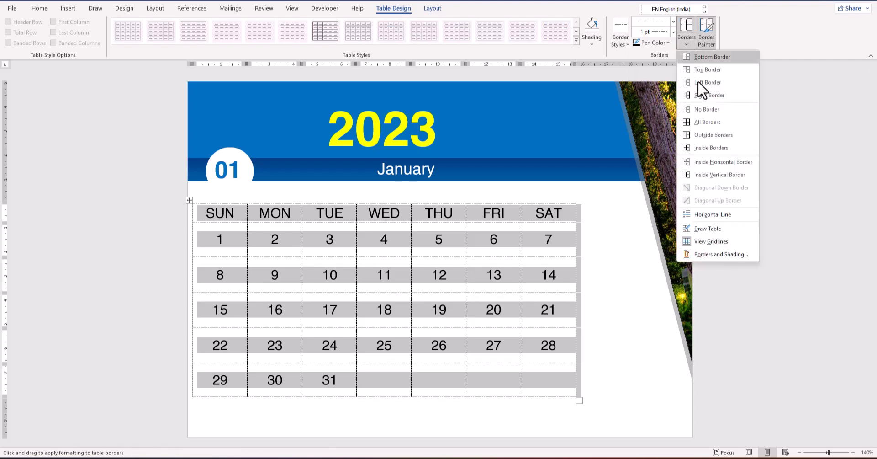
pyautogui.click(706, 109)
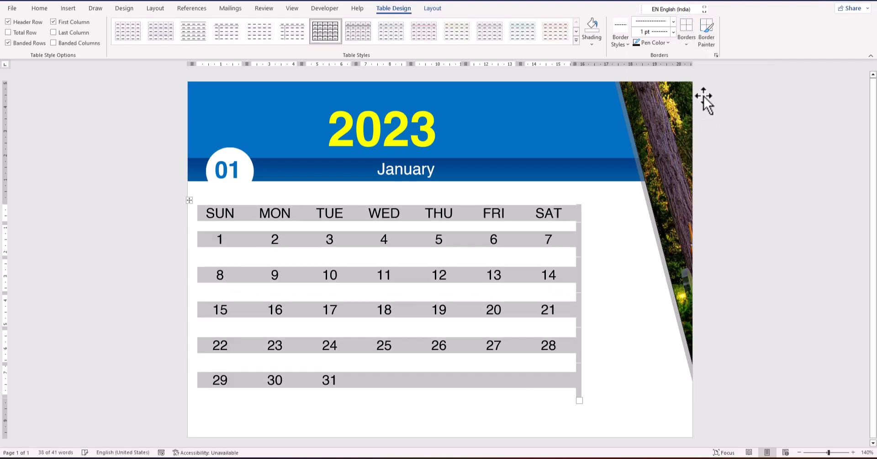
pyautogui.click(686, 44)
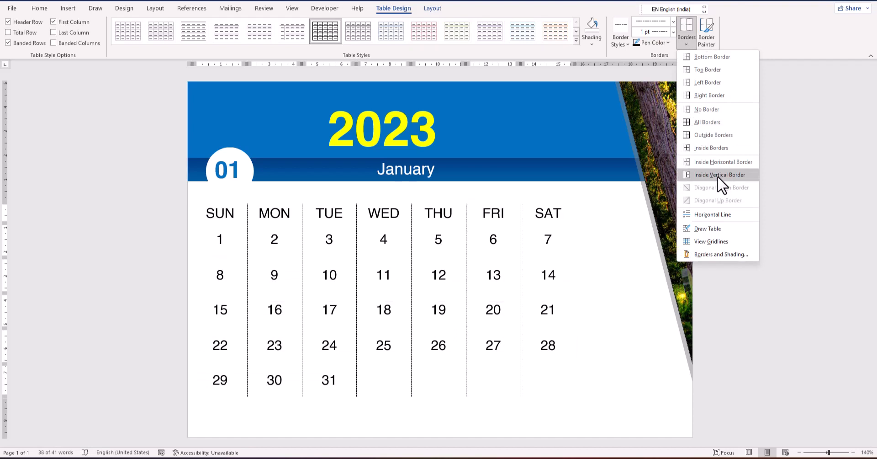
pyautogui.click(717, 175)
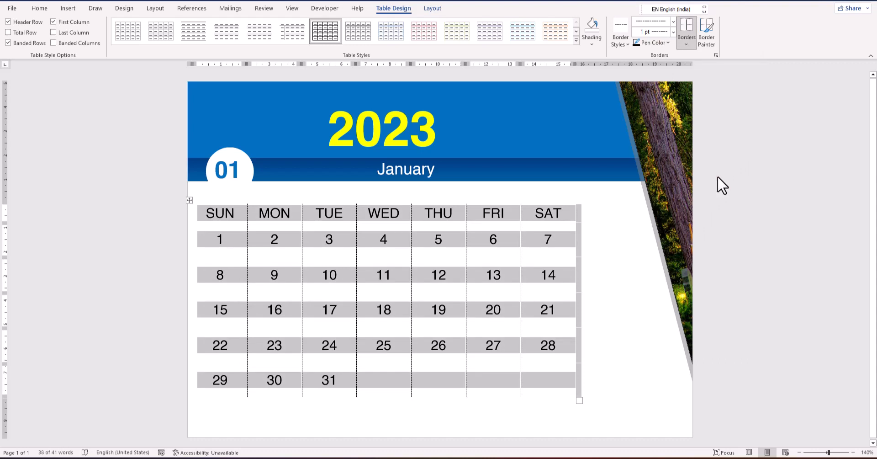
# Paint the column separators after SUN, TUE, THU and FRI with a red dashed 1 pt border
pyautogui.click(668, 42)
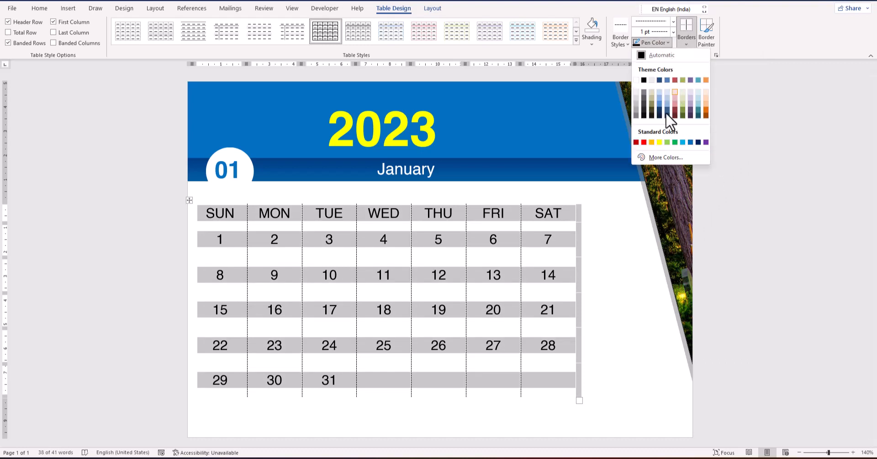
pyautogui.click(644, 142)
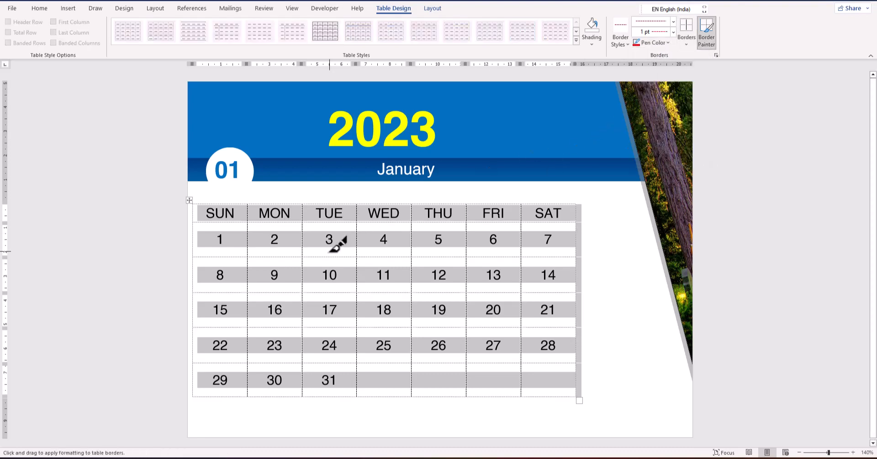
pyautogui.moveTo(248, 207); pyautogui.dragTo(255, 378)
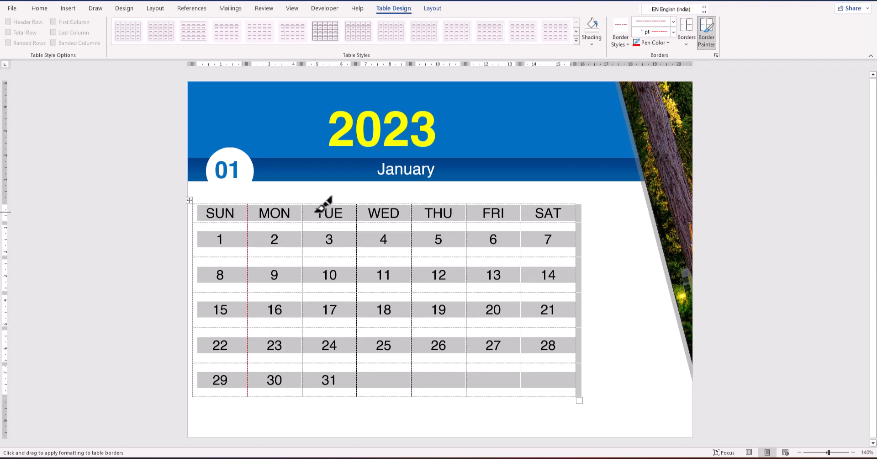
pyautogui.moveTo(358, 204); pyautogui.dragTo(356, 396)
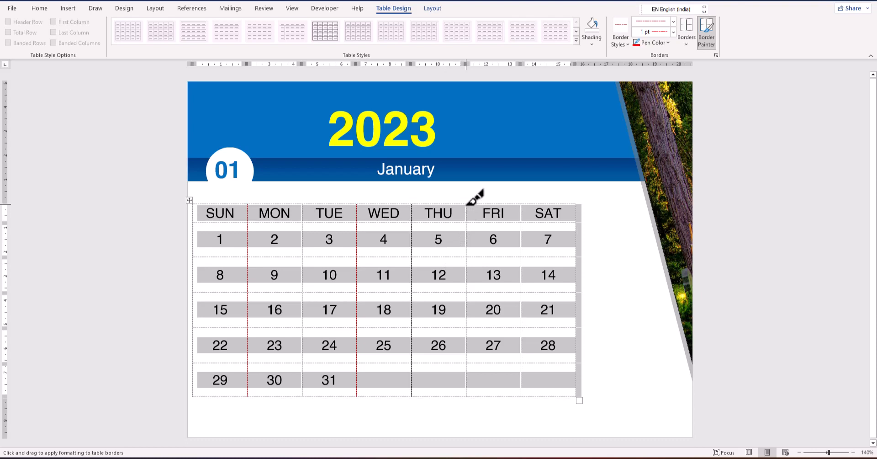
pyautogui.moveTo(467, 204)
pyautogui.mouseDown()
pyautogui.moveTo(471, 355)
pyautogui.moveTo(481, 370)
pyautogui.mouseUp()
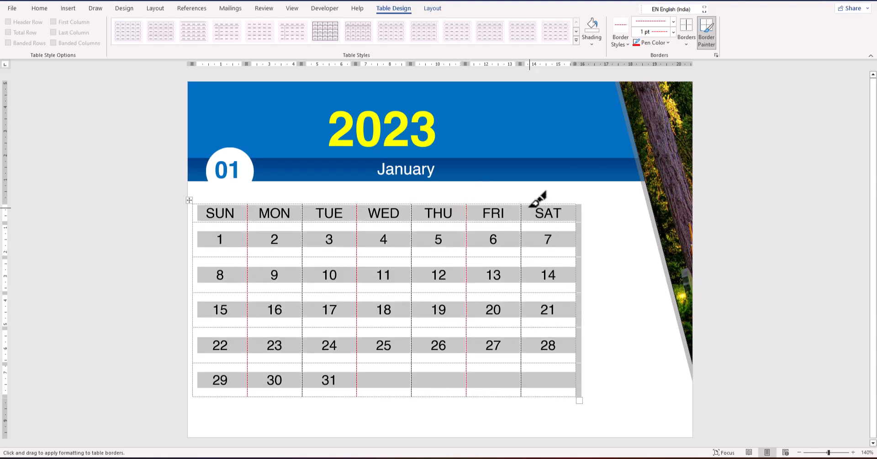
pyautogui.moveTo(521, 205)
pyautogui.mouseDown()
pyautogui.moveTo(521, 389)
pyautogui.moveTo(540, 364)
pyautogui.mouseUp()
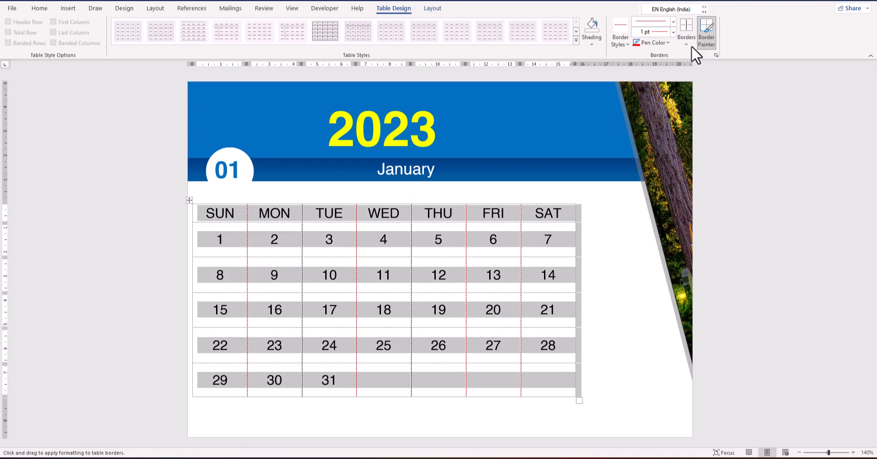
# Clear the table's borders and apply solid black ¼ pt inside vertical borders between all seven columns
pyautogui.click(672, 21)
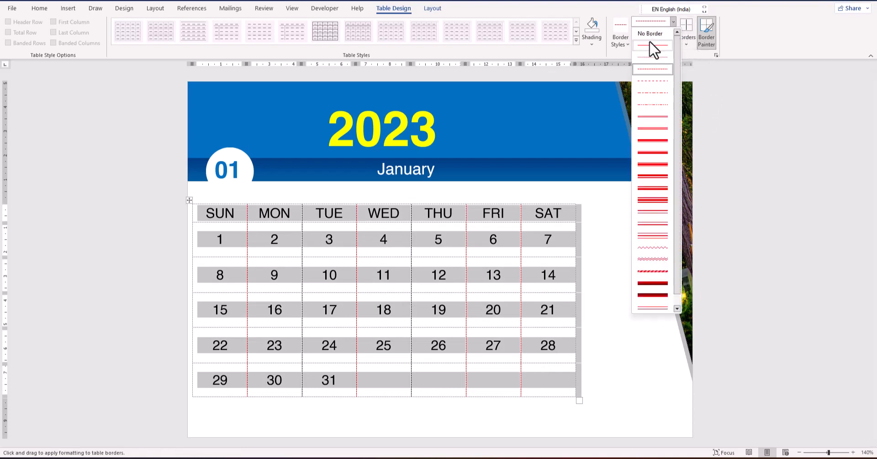
pyautogui.click(649, 43)
pyautogui.click(672, 32)
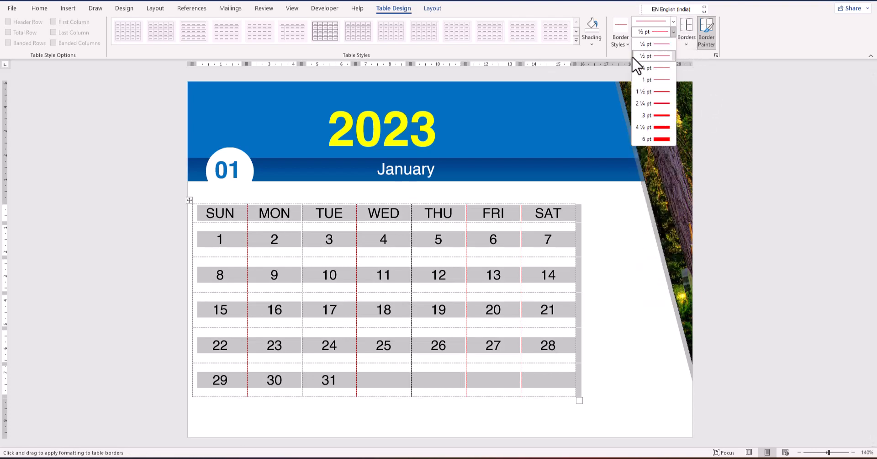
pyautogui.click(656, 45)
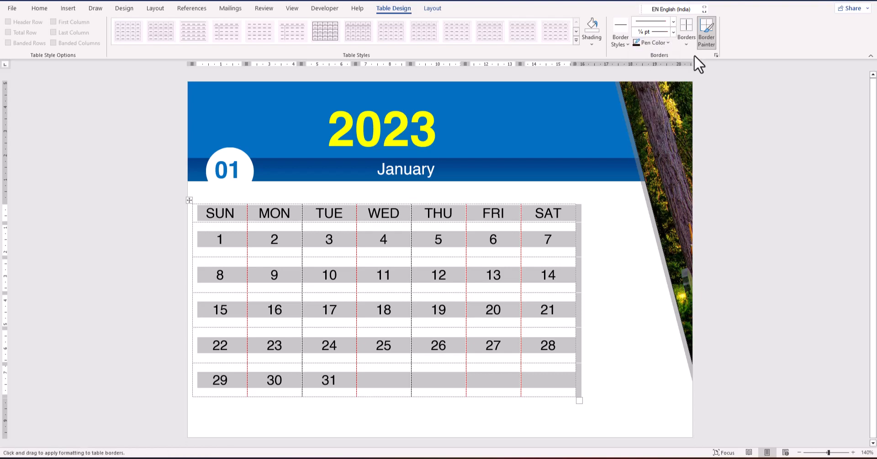
pyautogui.click(689, 38)
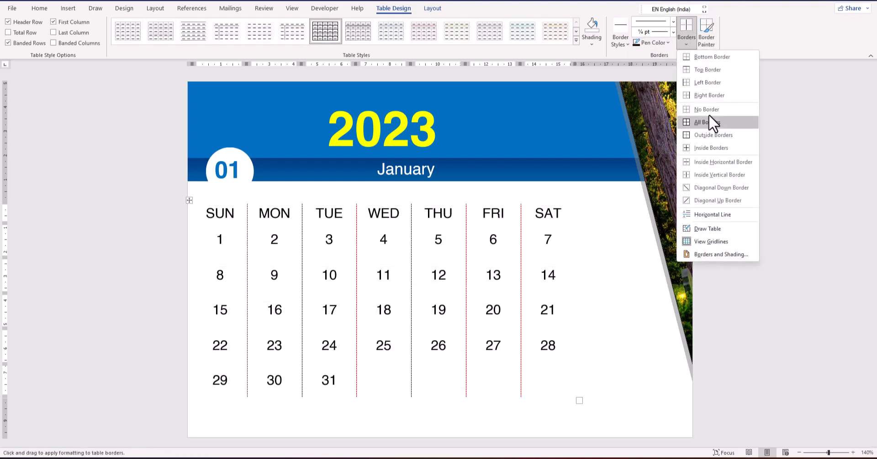
pyautogui.click(709, 114)
pyautogui.click(684, 37)
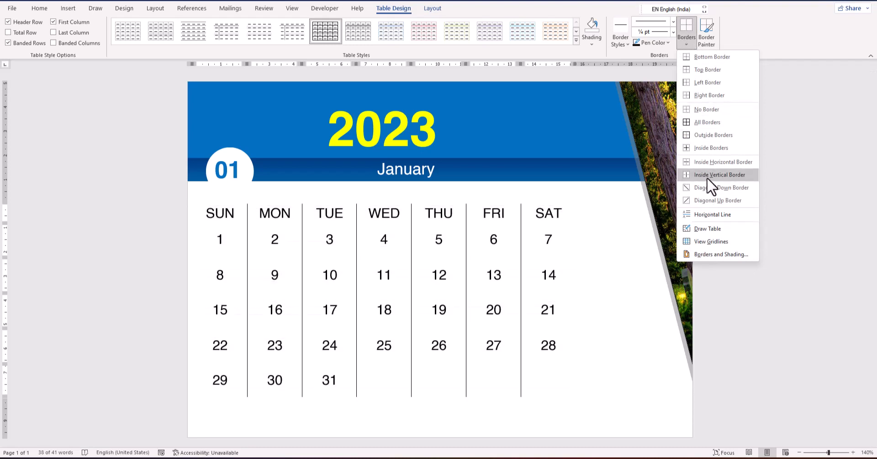
pyautogui.click(706, 176)
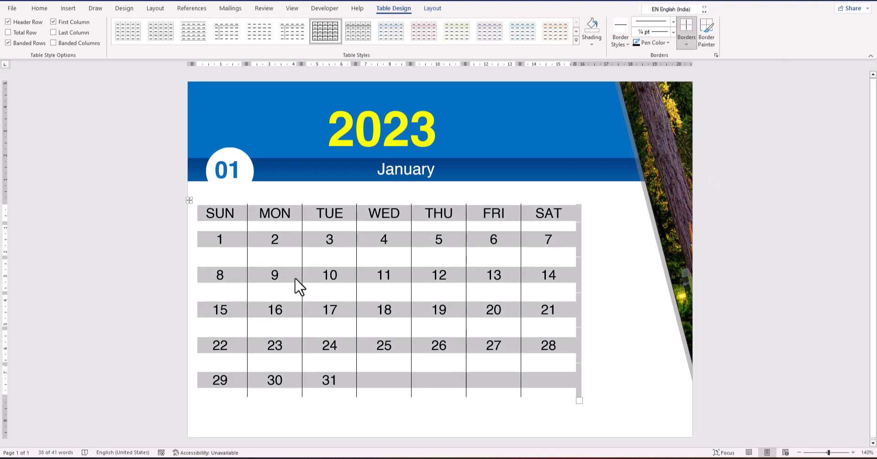
# Shade the weekday heading row from SUN to SAT with the standard orange color
pyautogui.click(328, 271)
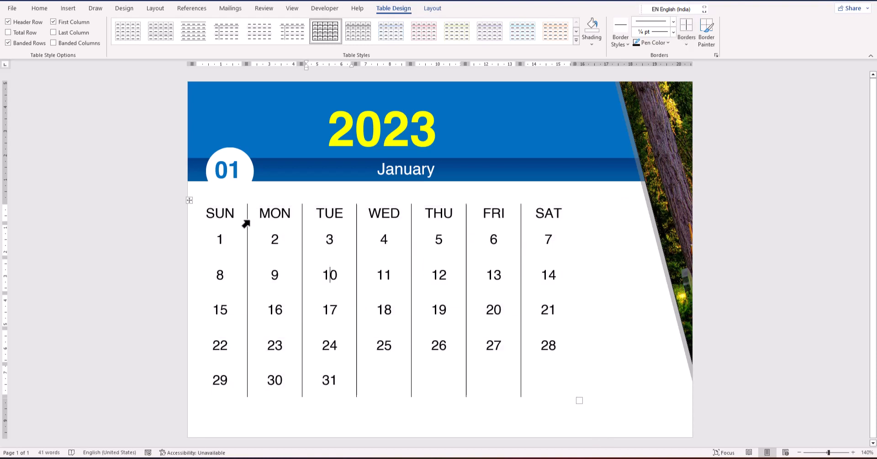
pyautogui.moveTo(204, 213); pyautogui.dragTo(580, 216)
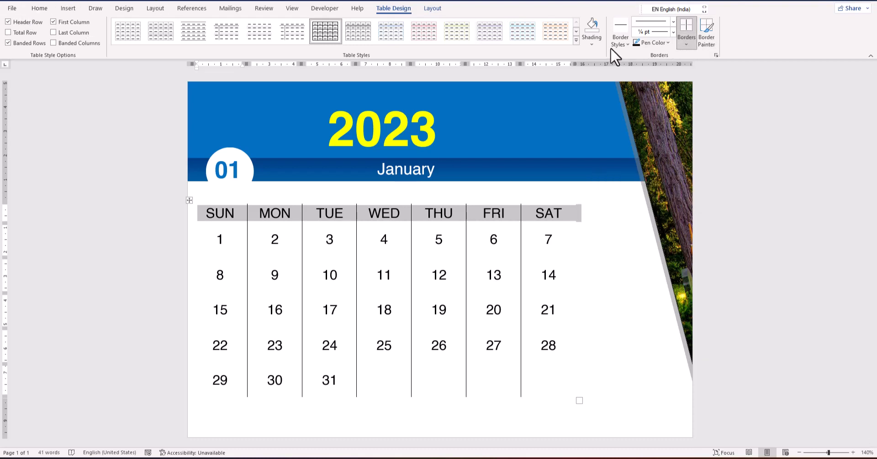
pyautogui.click(595, 45)
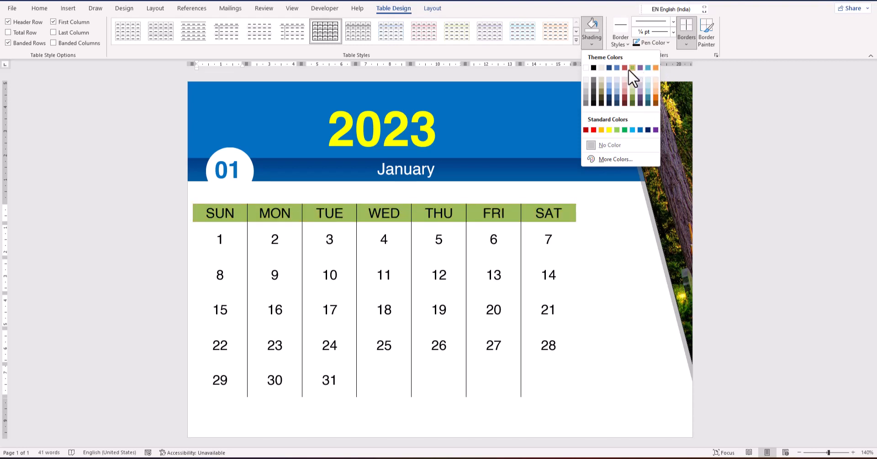
pyautogui.click(601, 129)
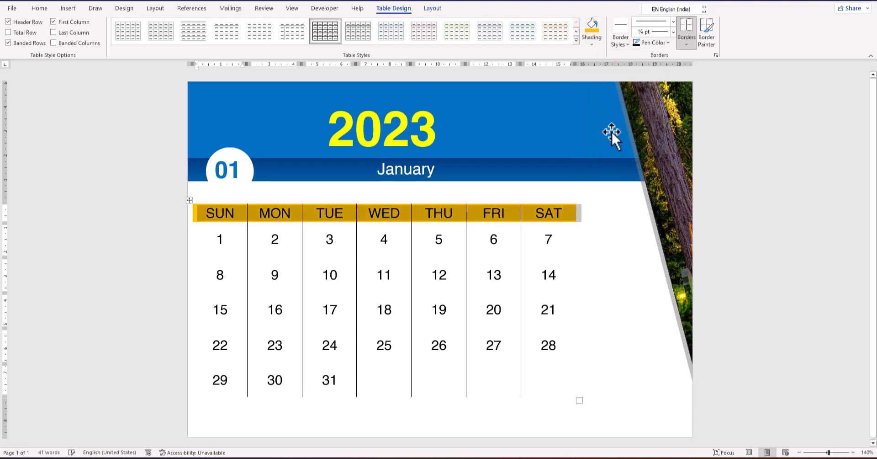
# Try bold text on the weekday names in the heading row
pyautogui.click(207, 214)
pyautogui.moveTo(202, 213); pyautogui.dragTo(558, 214)
pyautogui.hotkey('ctrl', 'b')
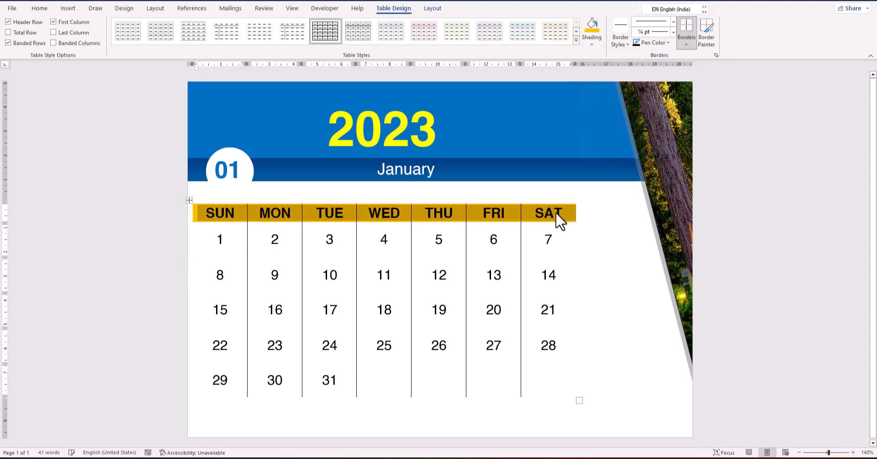
pyautogui.click(296, 219)
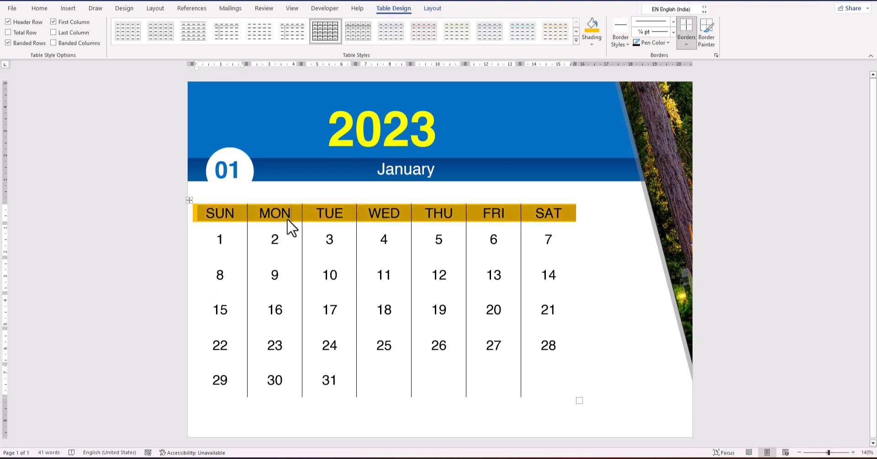
# Paint the vertical borders between the weekday headings white with a ¼ pt solid line
pyautogui.click(687, 43)
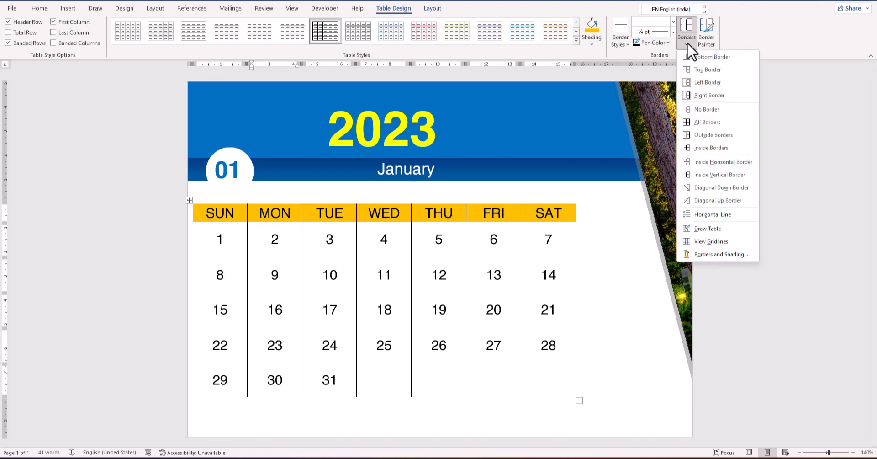
pyautogui.click(687, 43)
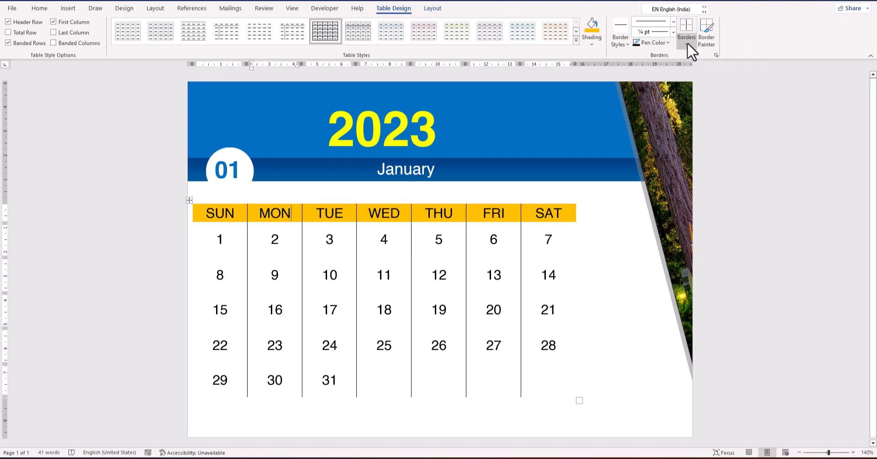
pyautogui.click(648, 44)
pyautogui.click(636, 80)
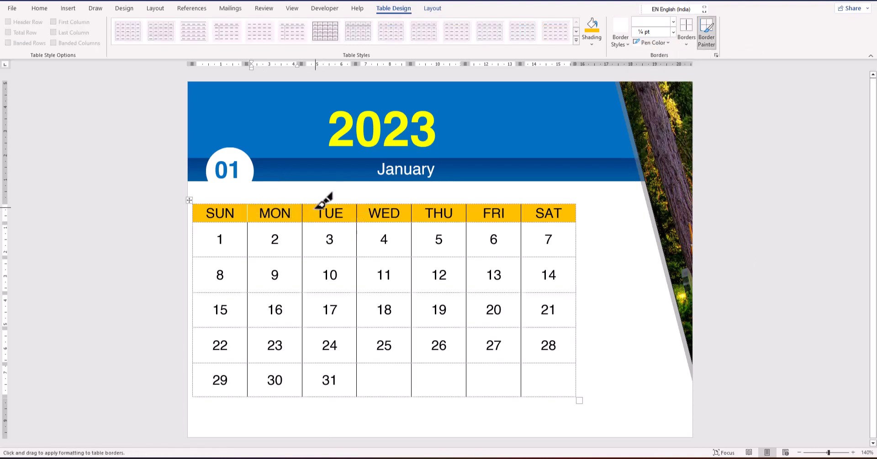
pyautogui.click(412, 218)
pyautogui.click(521, 218)
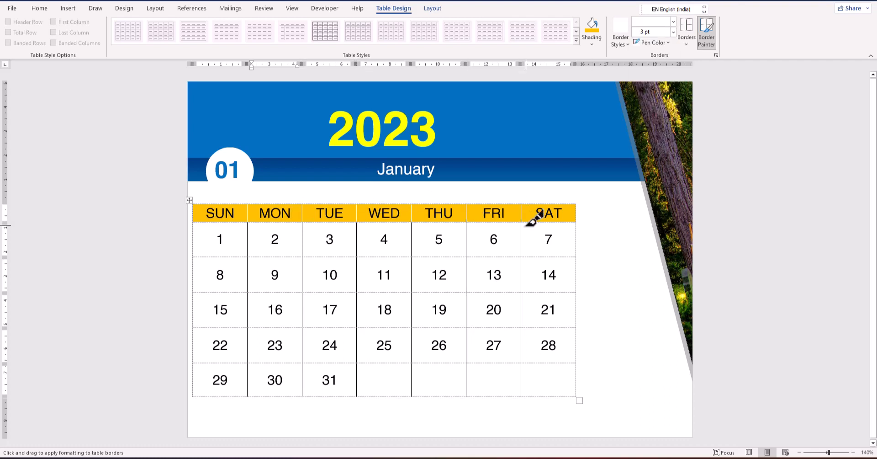
# Thicken the white borders between the weekday headings to 6 pt and stop painting borders
pyautogui.click(466, 218)
pyautogui.click(356, 218)
pyautogui.moveTo(304, 221); pyautogui.dragTo(304, 205)
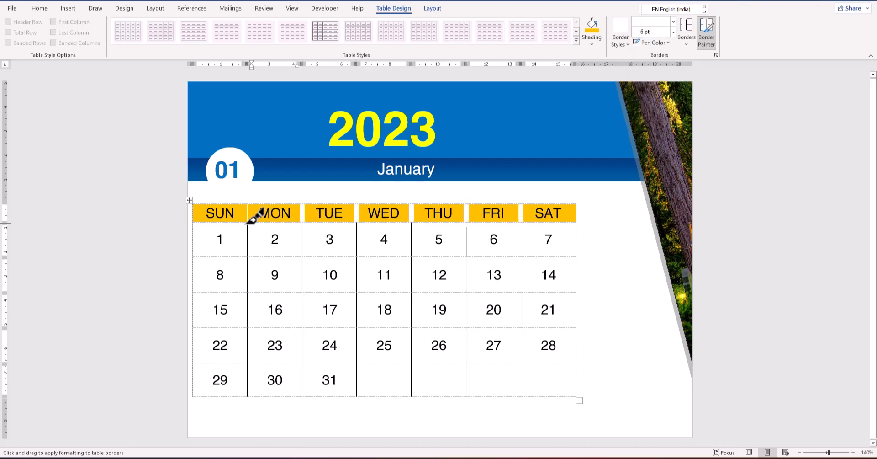
pyautogui.click(710, 40)
pyautogui.click(39, 8)
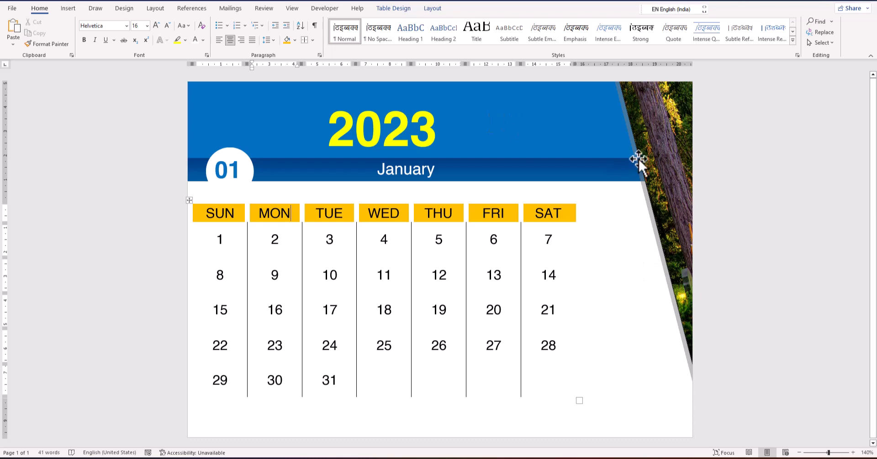
# Place a copy of the gradient header band along the bottom edge of the page
pyautogui.click(669, 153)
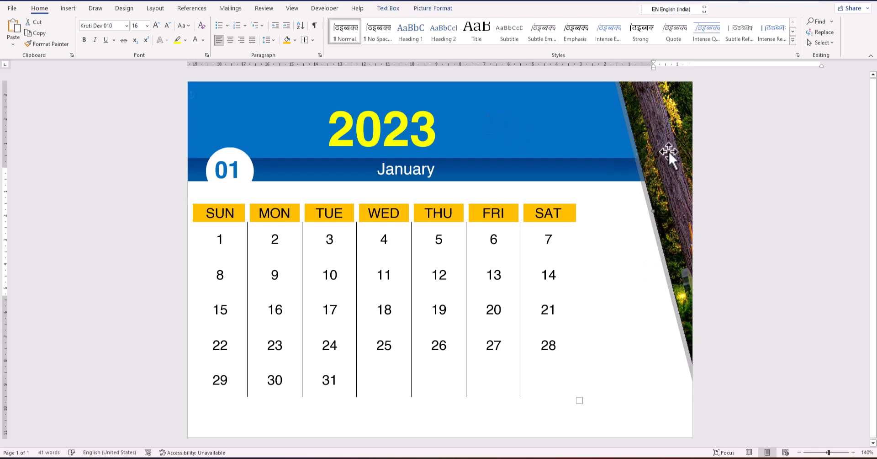
pyautogui.click(636, 213)
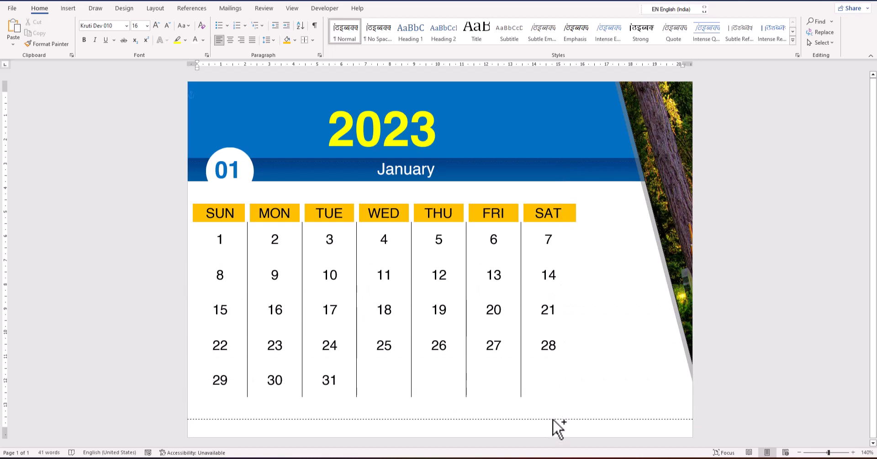
pyautogui.moveTo(553, 416); pyautogui.dragTo(552, 410)
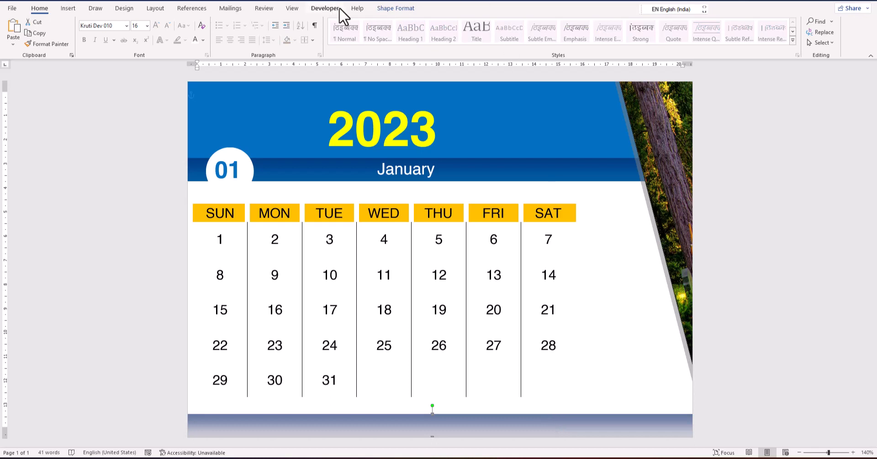
# Try a one-color horizontal blue gradient with 0% transparency on the bottom band
pyautogui.click(405, 9)
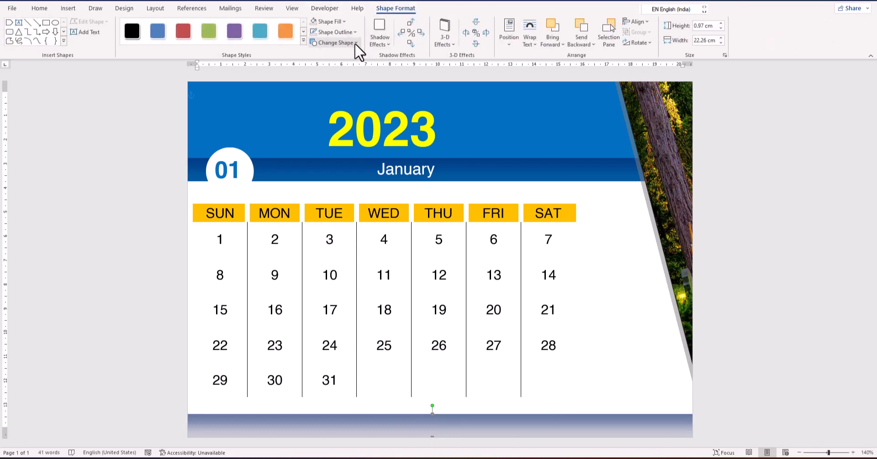
pyautogui.click(338, 22)
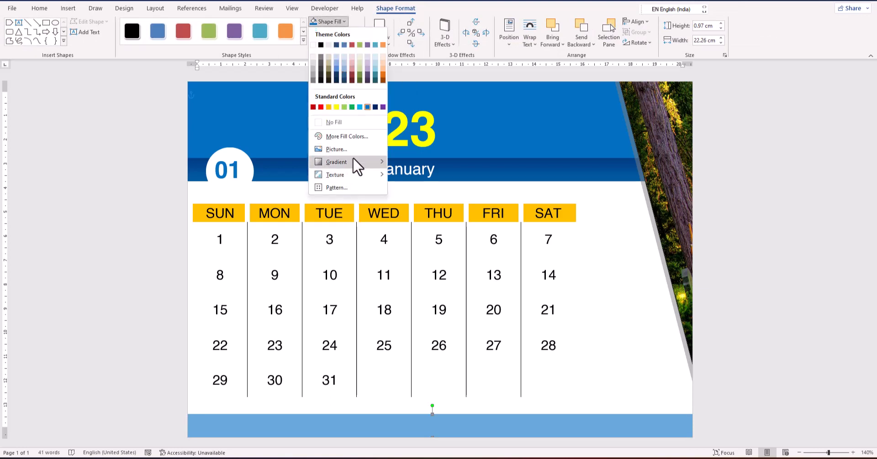
pyautogui.moveTo(355, 163)
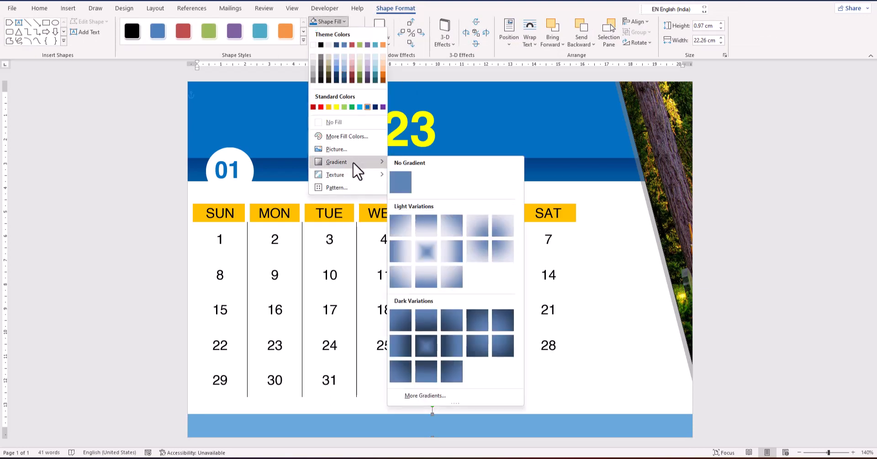
pyautogui.click(429, 396)
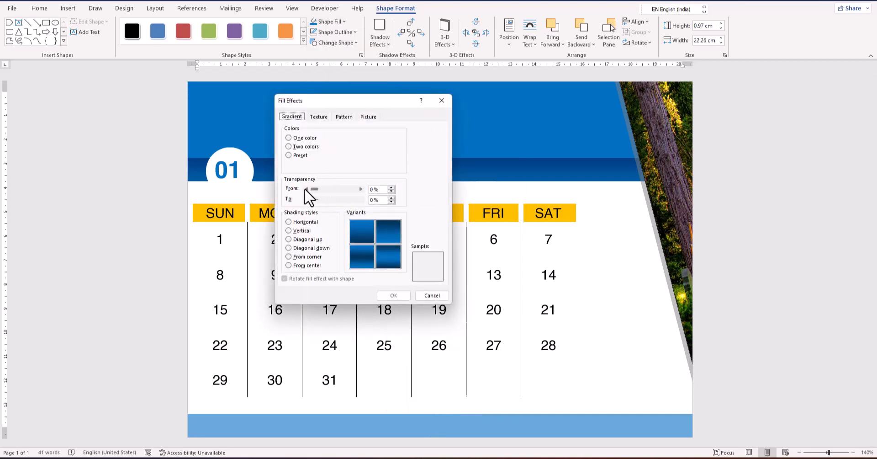
pyautogui.moveTo(314, 189)
pyautogui.mouseDown()
pyautogui.moveTo(330, 189)
pyautogui.moveTo(311, 200)
pyautogui.mouseUp()
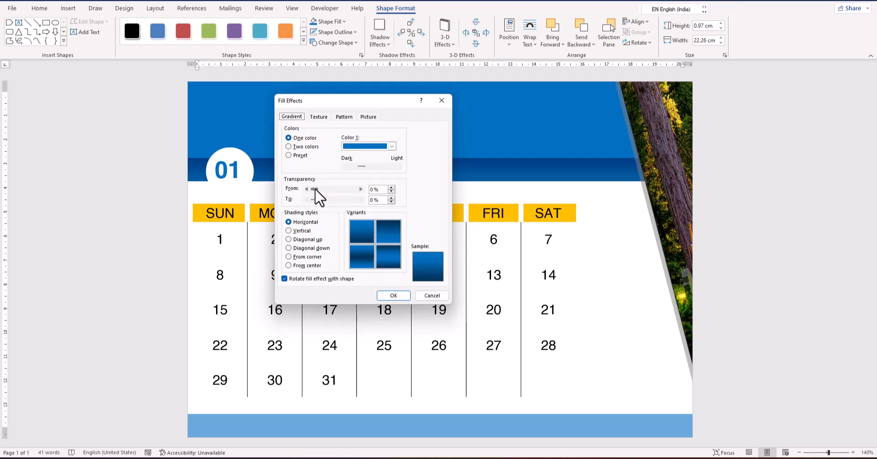
pyautogui.click(392, 295)
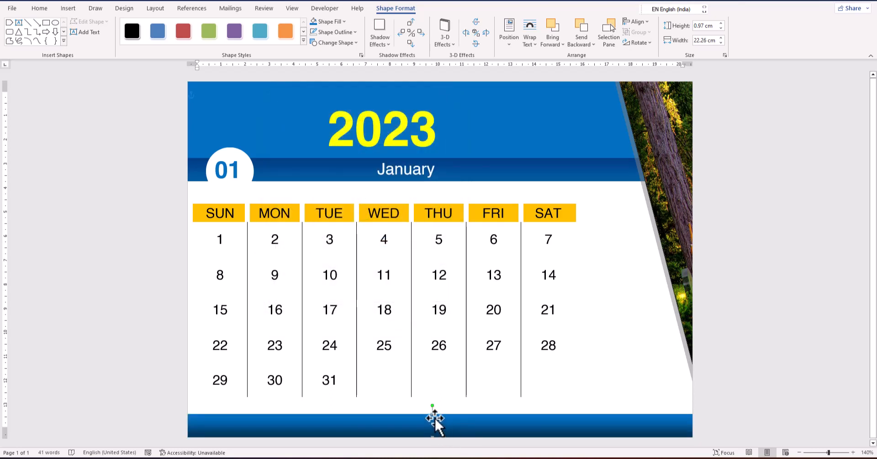
# Replace the bottom band's gradient with a solid standard blue fill and adjust the band's height
pyautogui.click(341, 21)
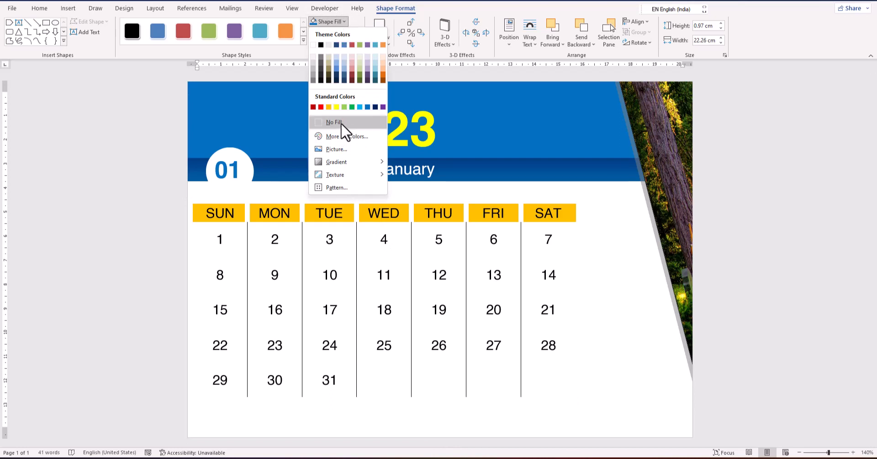
pyautogui.click(340, 123)
pyautogui.click(338, 21)
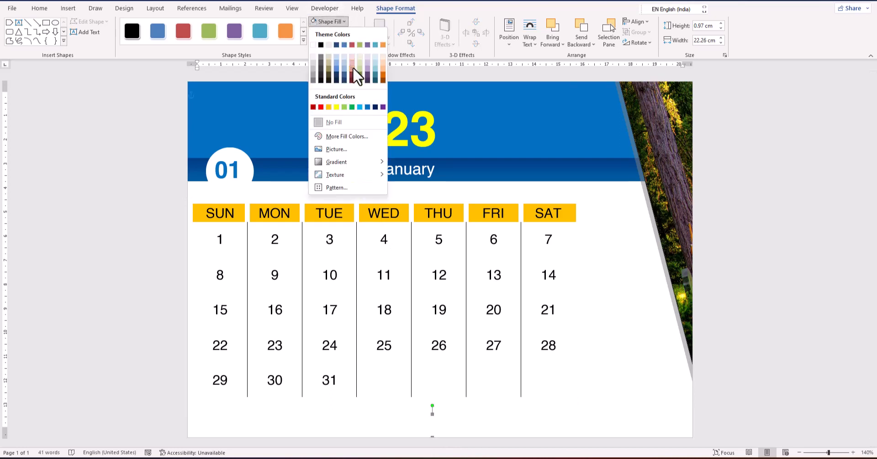
pyautogui.click(367, 108)
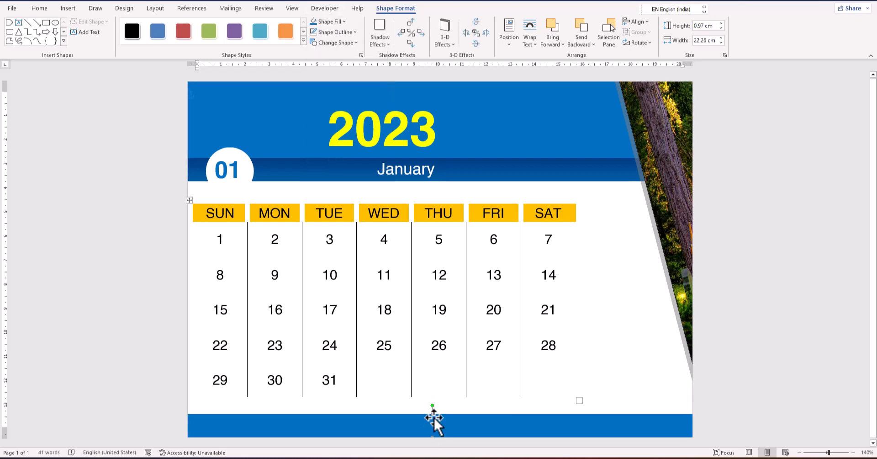
pyautogui.moveTo(433, 414); pyautogui.dragTo(434, 404)
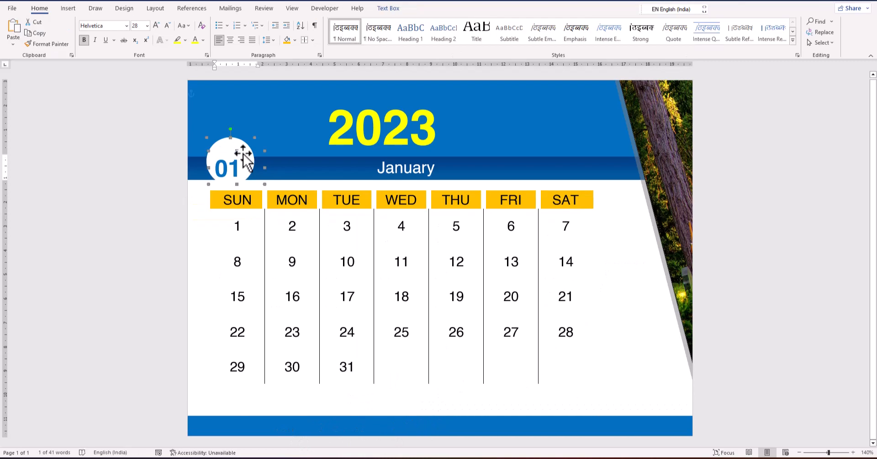
# Nudge the 01 text box upward to center it within the white circle, and deselect it
pyautogui.press('Up')
pyautogui.press('Up')
pyautogui.press('Up')
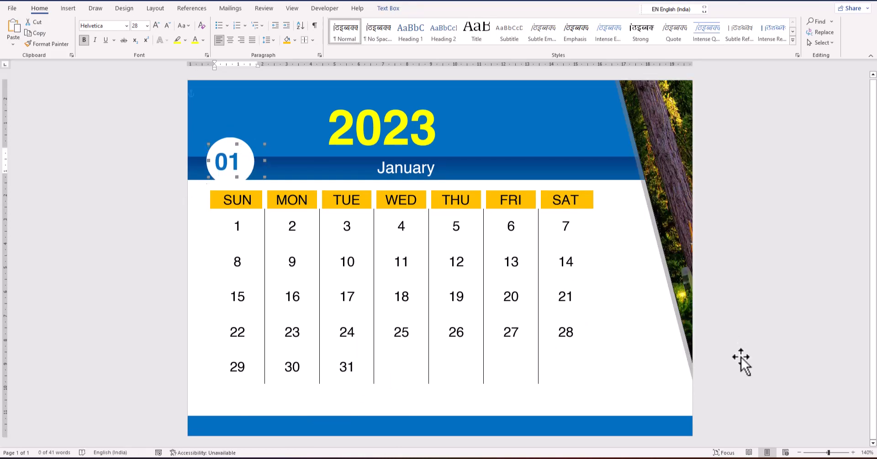
pyautogui.click(615, 327)
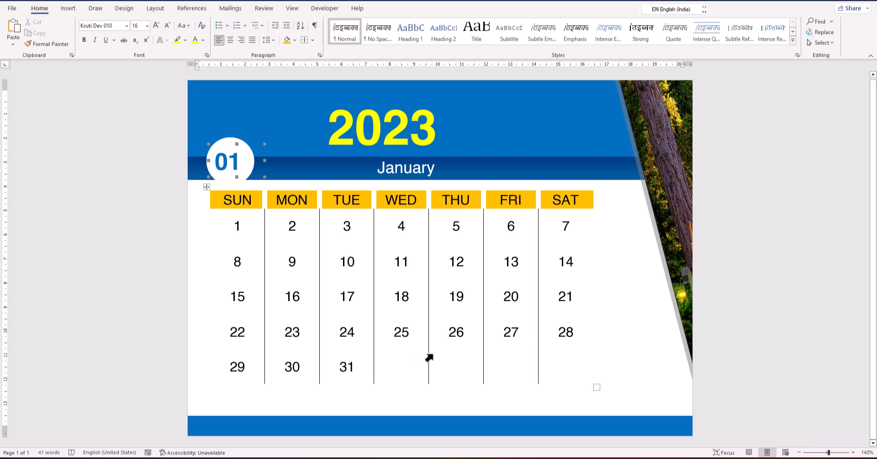
# Erase the dividing borders between the empty cells after 31 in the last date row
pyautogui.moveTo(426, 367); pyautogui.dragTo(562, 367)
pyautogui.click(367, 363)
pyautogui.moveTo(399, 367); pyautogui.dragTo(562, 370)
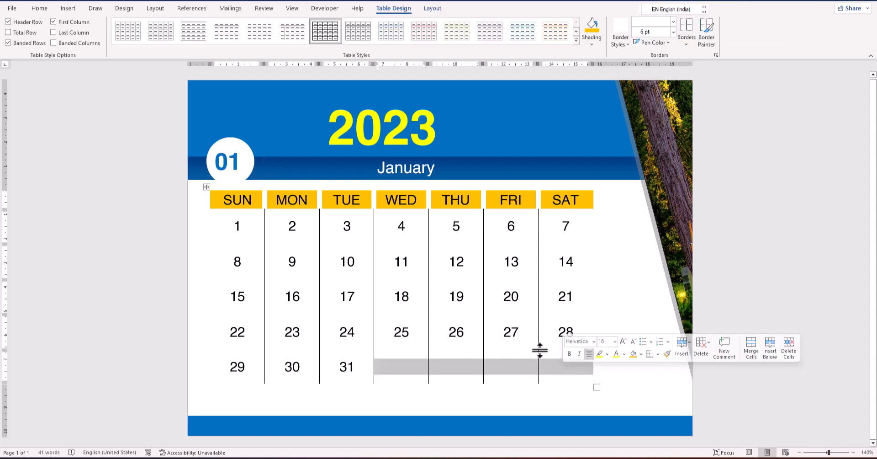
pyautogui.click(432, 8)
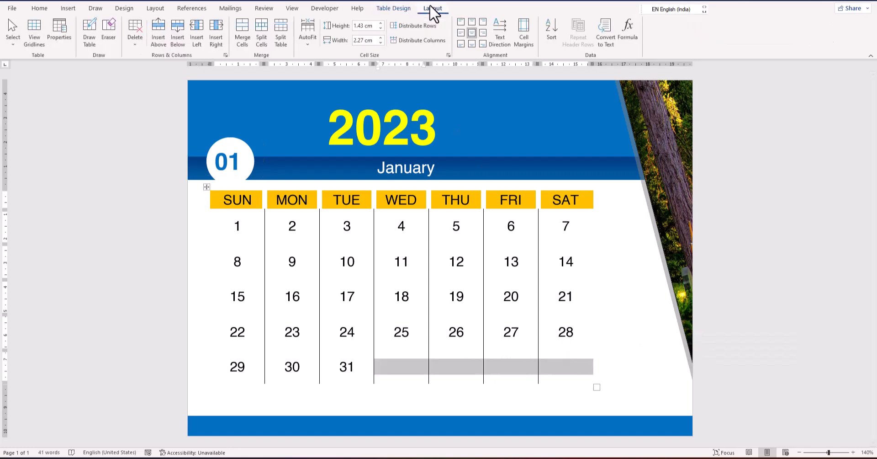
pyautogui.click(108, 32)
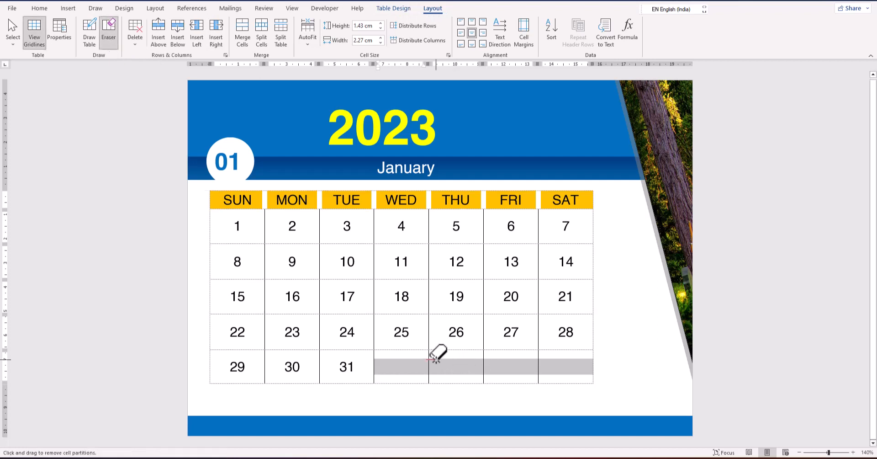
pyautogui.moveTo(431, 362); pyautogui.dragTo(430, 361)
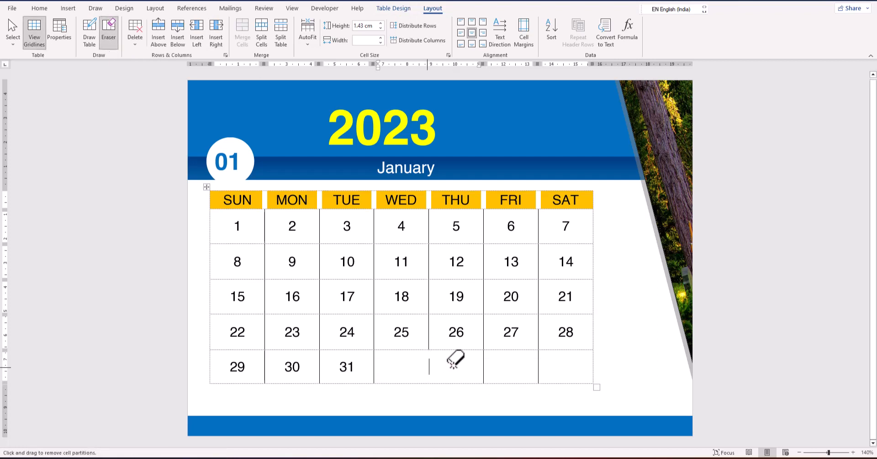
pyautogui.click(482, 360)
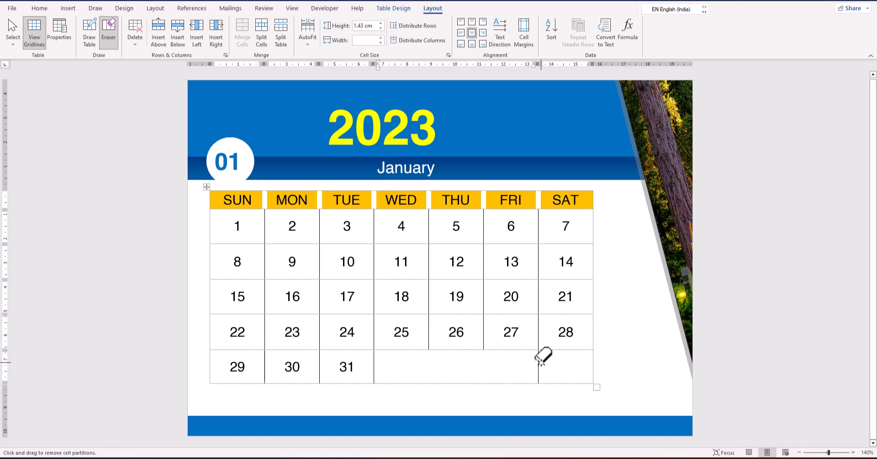
pyautogui.click(538, 361)
pyautogui.press('Escape')
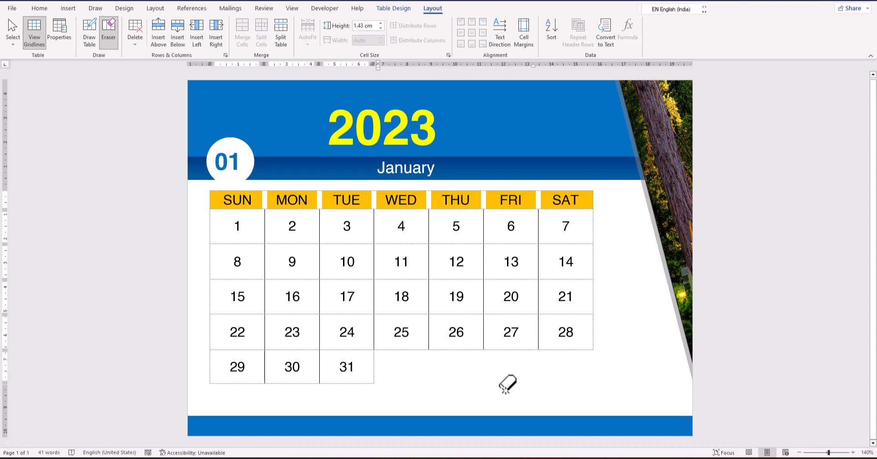